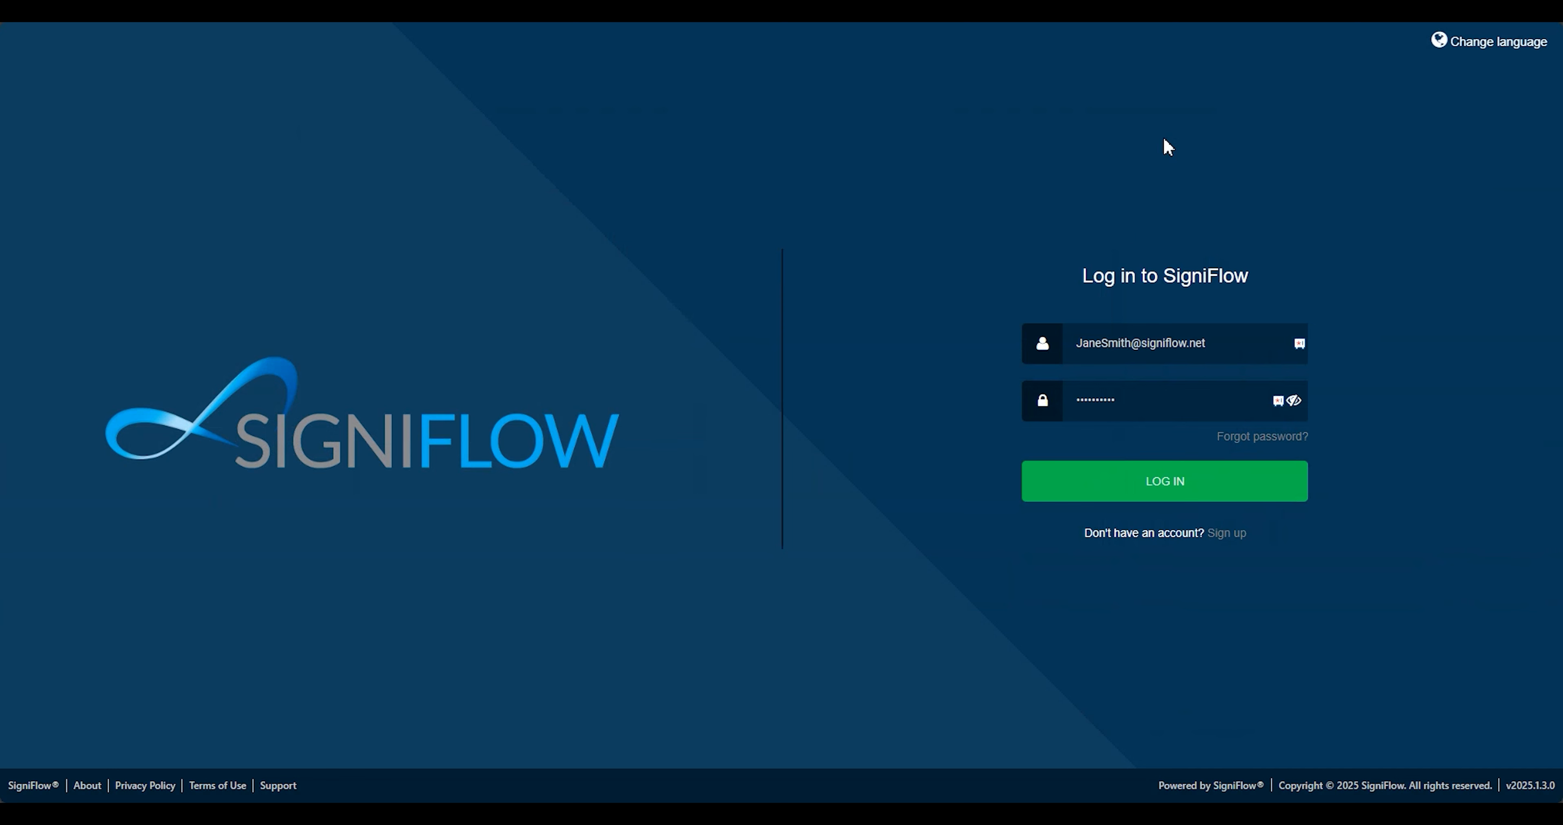
Log in with the prefilled credentials and upload Filled_Branch_Setup_Checklist from the device
{"action": "left_click", "coordinate": [1163, 481]}
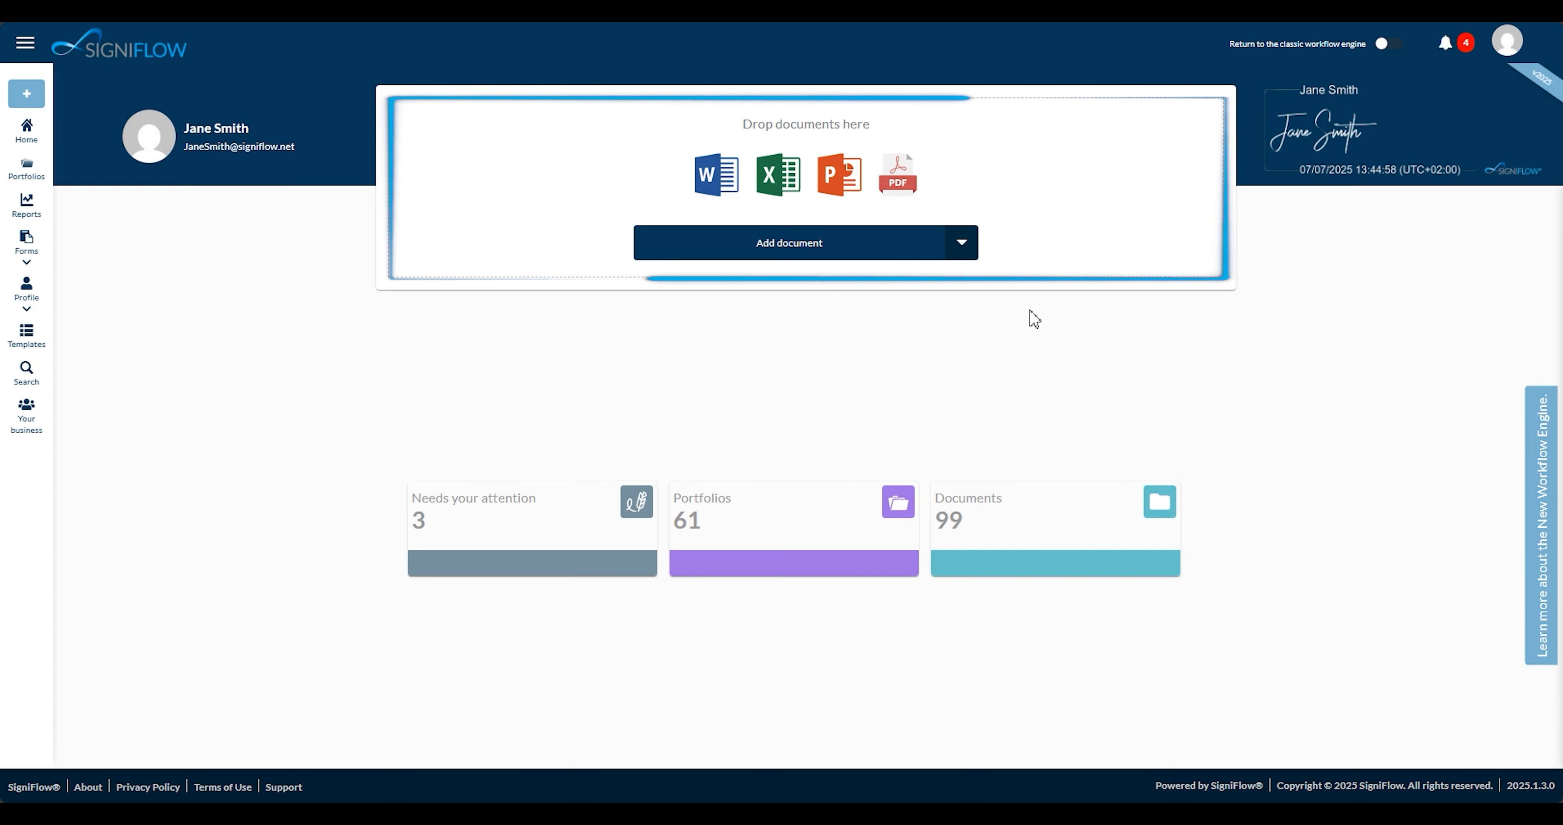
{"action": "left_click", "coordinate": [964, 248]}
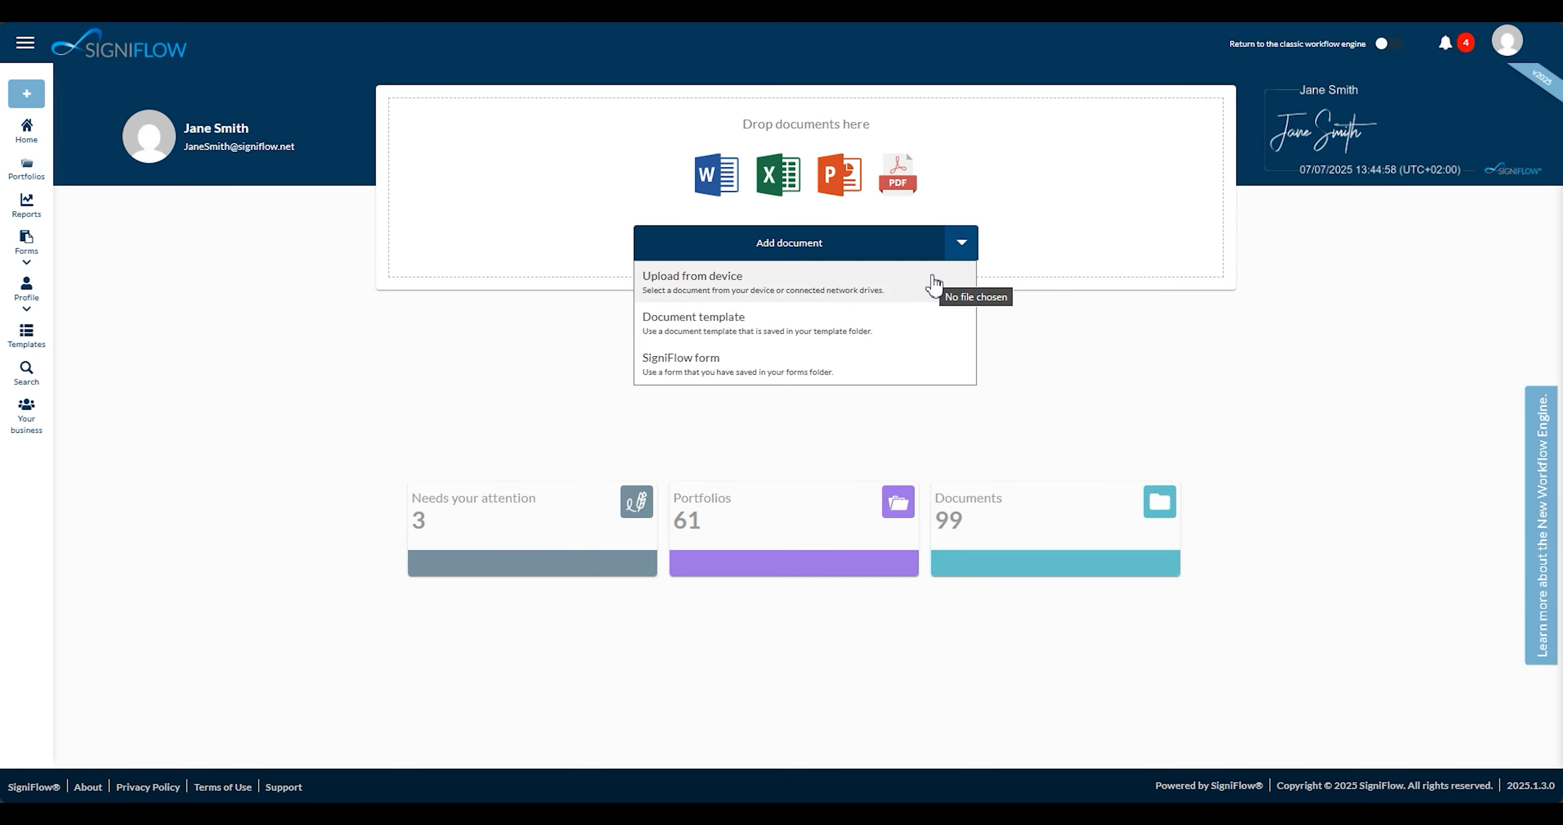
{"action": "left_click", "coordinate": [934, 282]}
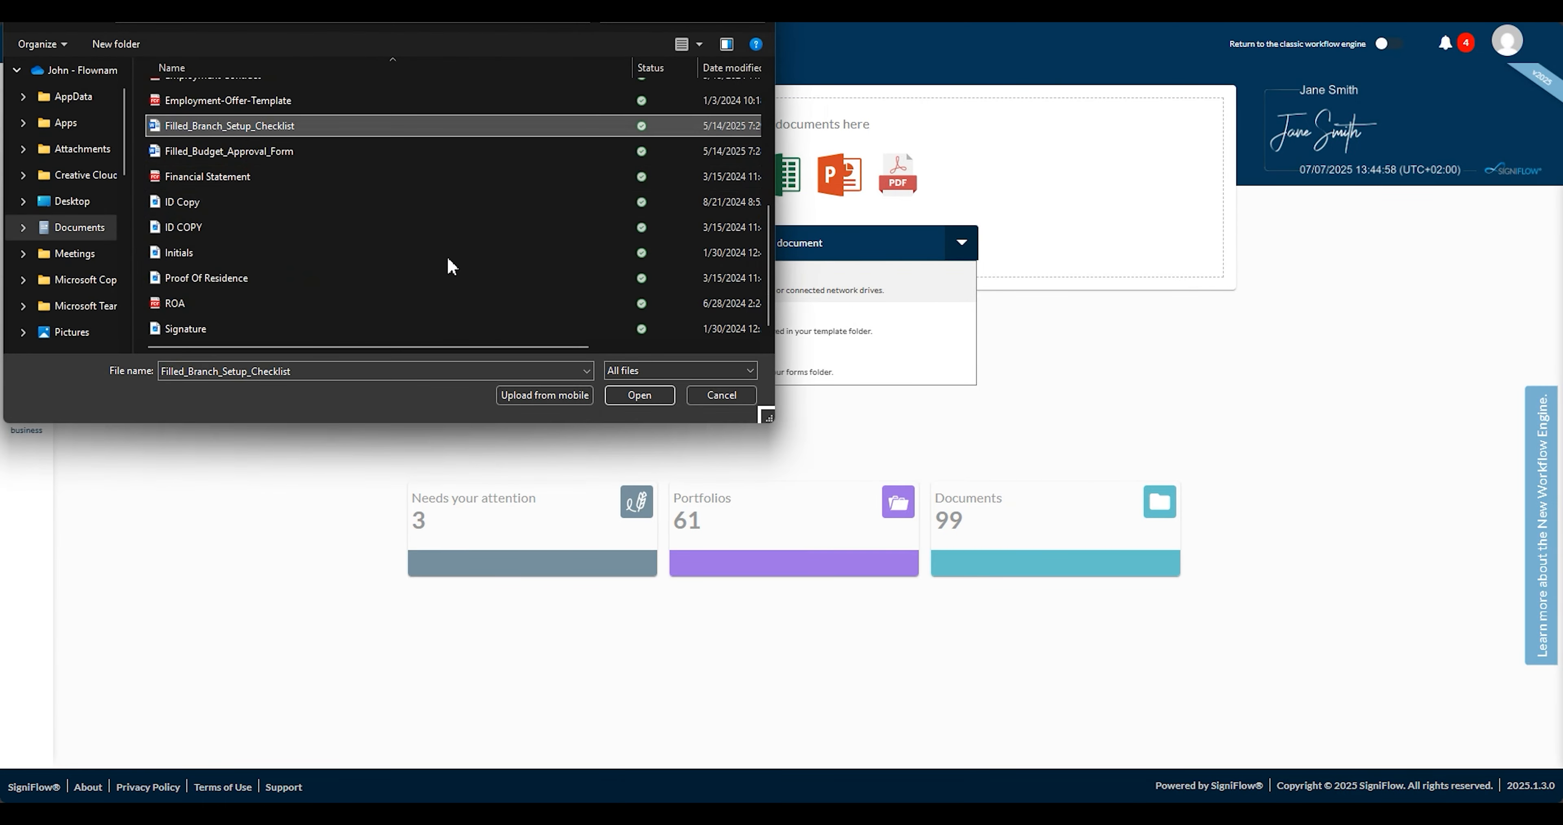
{"action": "left_click", "coordinate": [640, 397]}
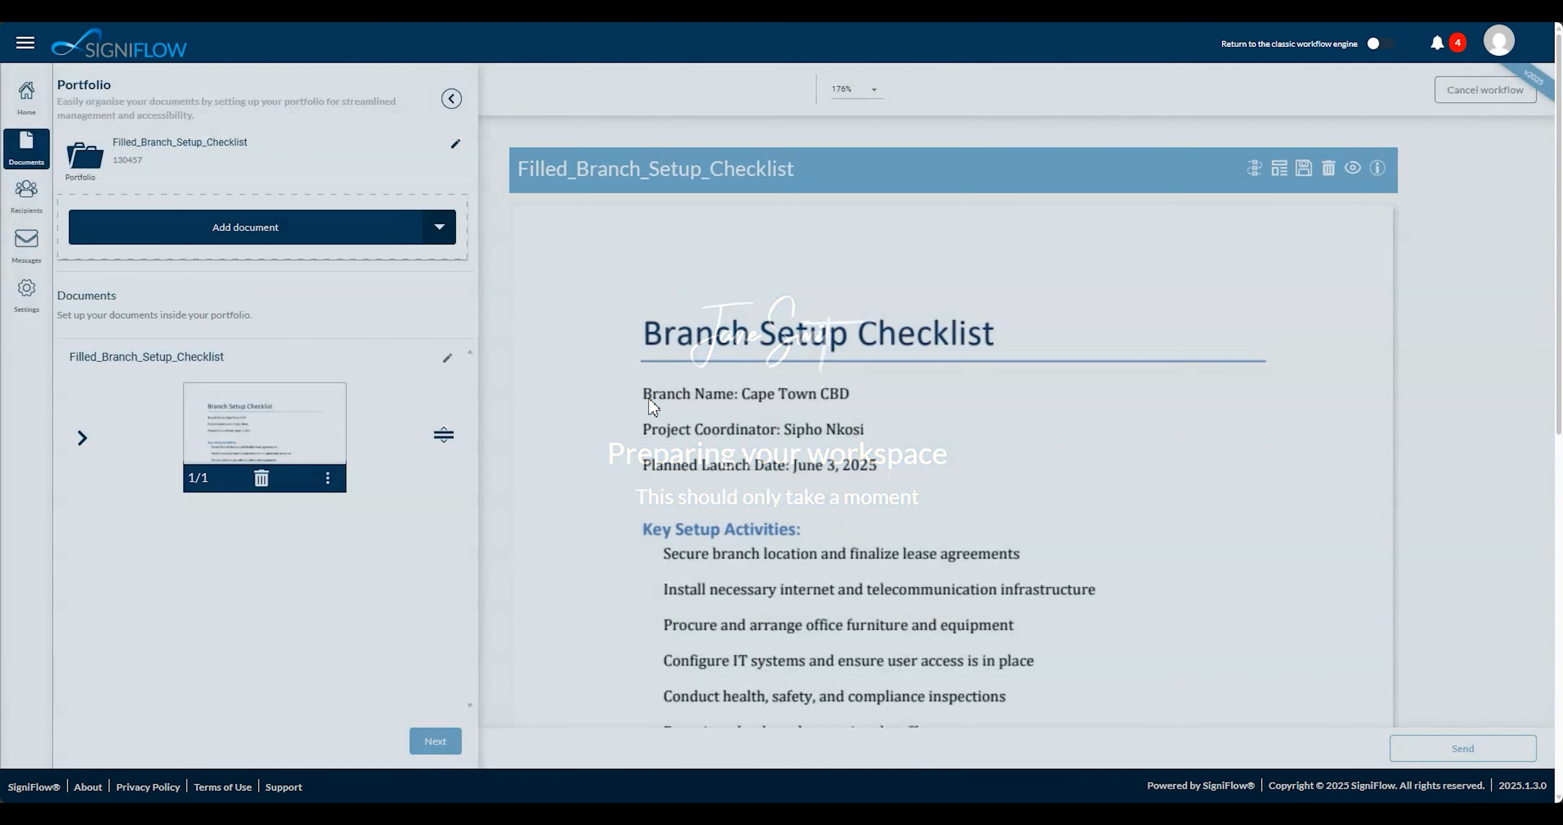
Look through the uploaded checklist, try a 50% zoom, and set the document zoom to 175%
{"action": "scroll", "coordinate": [652, 405], "scroll_direction": "down", "scroll_amount": 10}
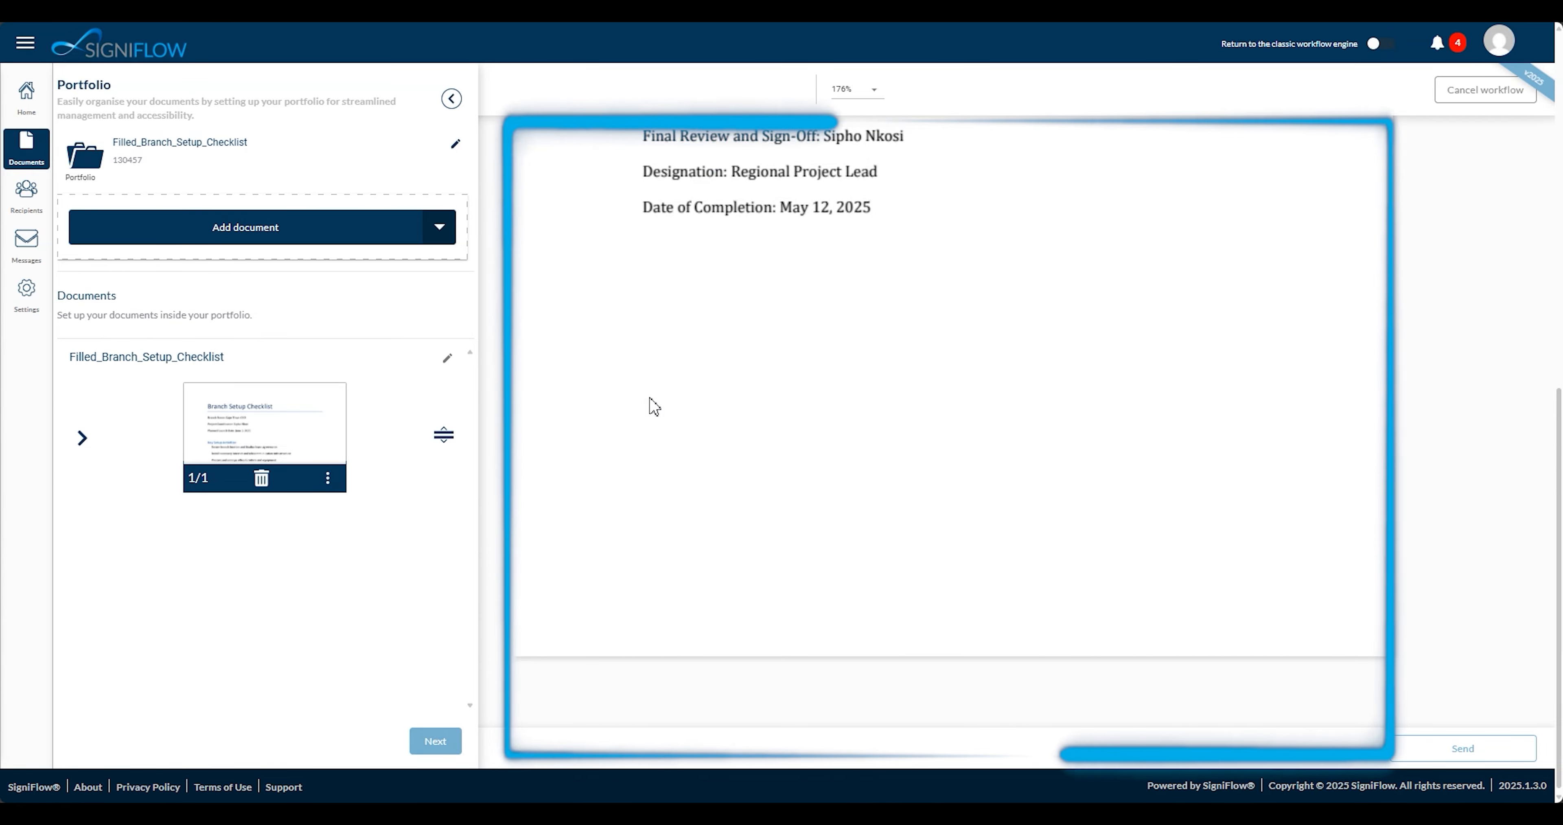
{"action": "scroll", "coordinate": [653, 406], "scroll_direction": "up", "scroll_amount": 10}
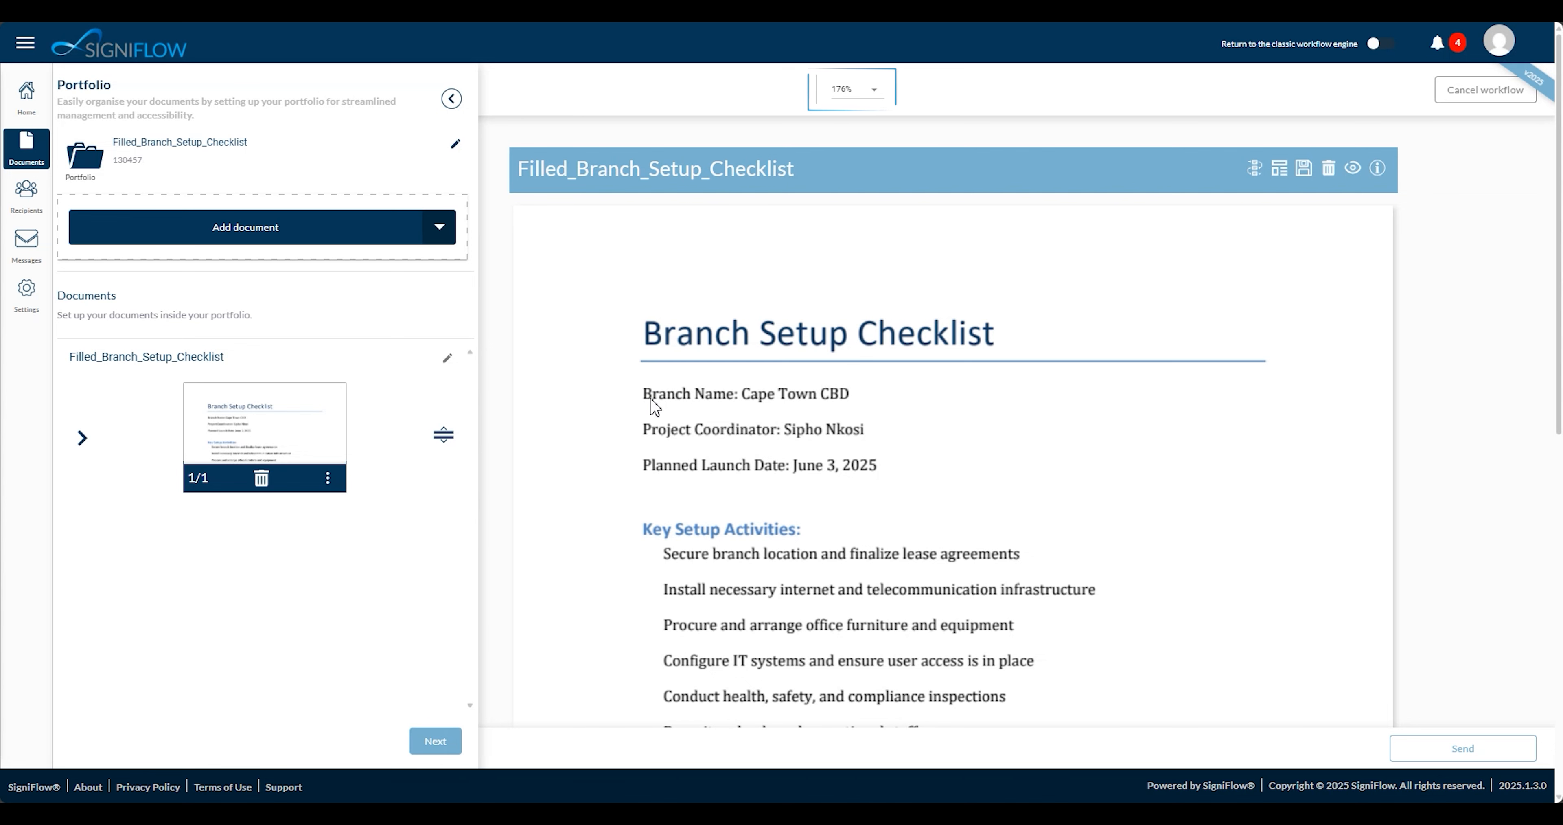
{"action": "left_click", "coordinate": [856, 91]}
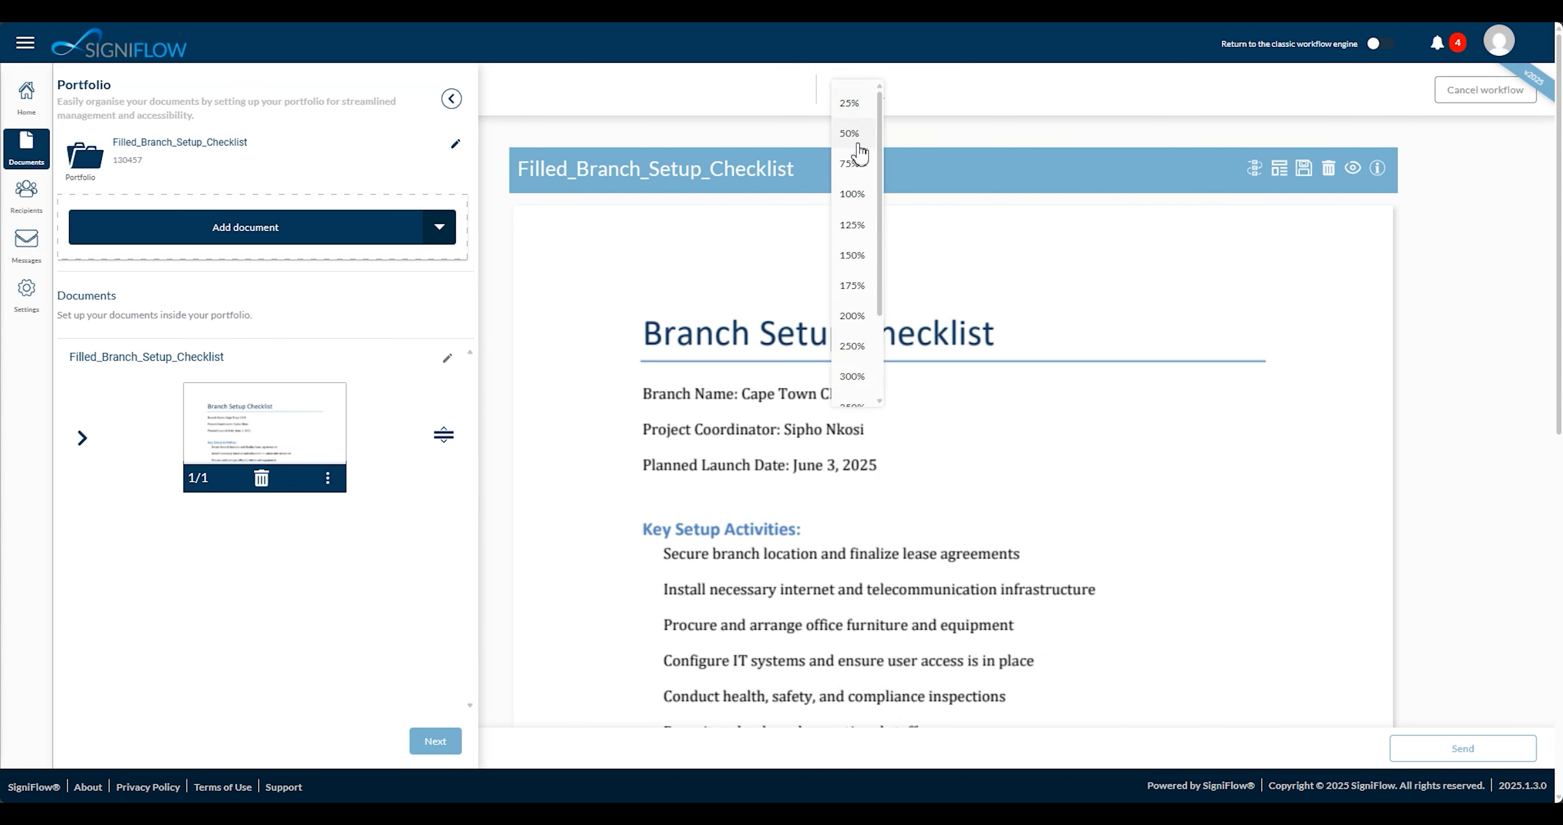
{"action": "left_click", "coordinate": [852, 126]}
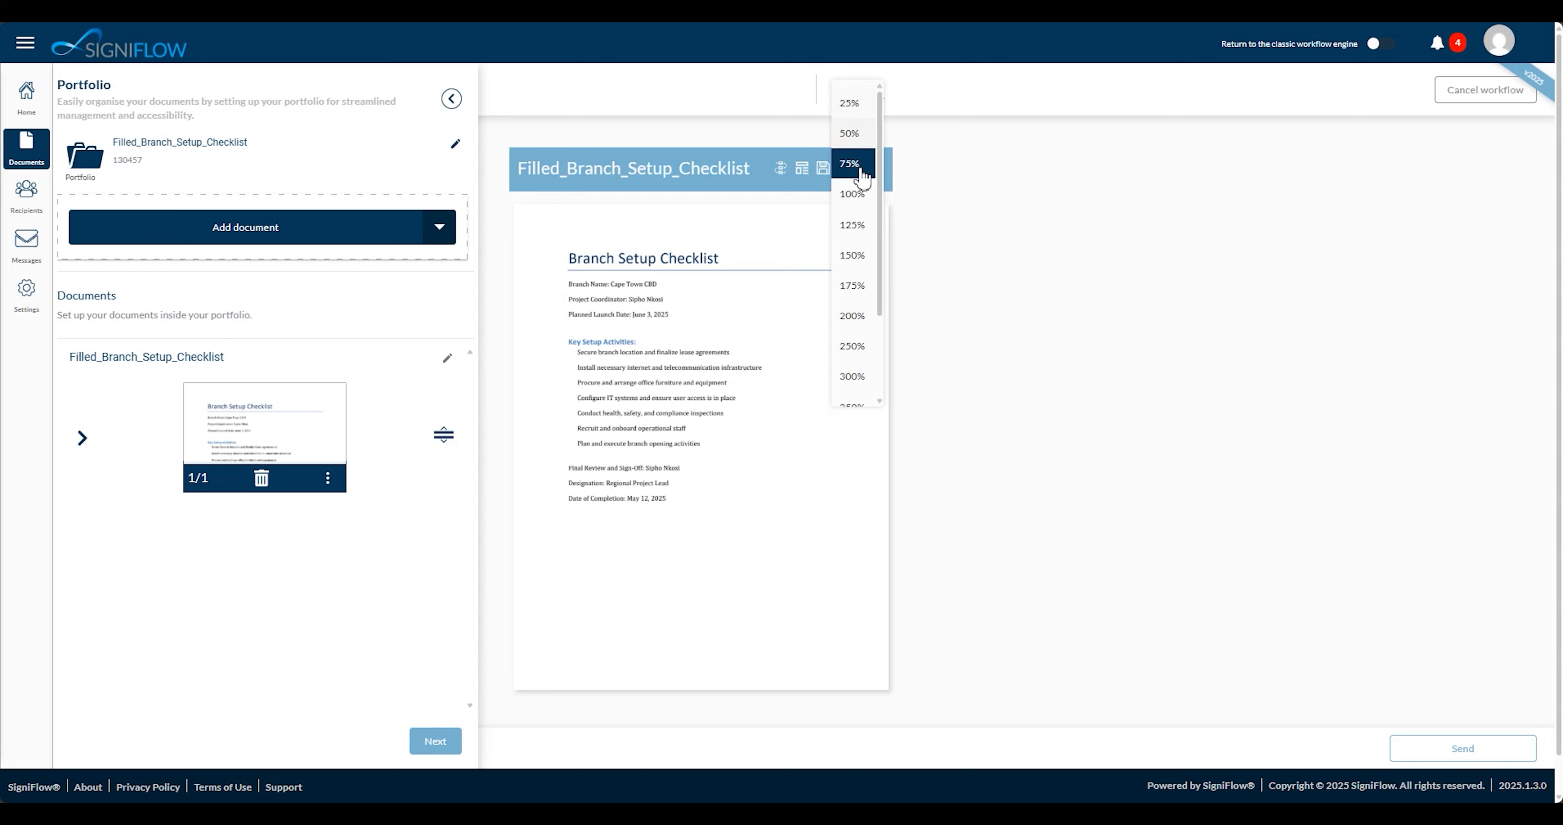
{"action": "left_click", "coordinate": [855, 285]}
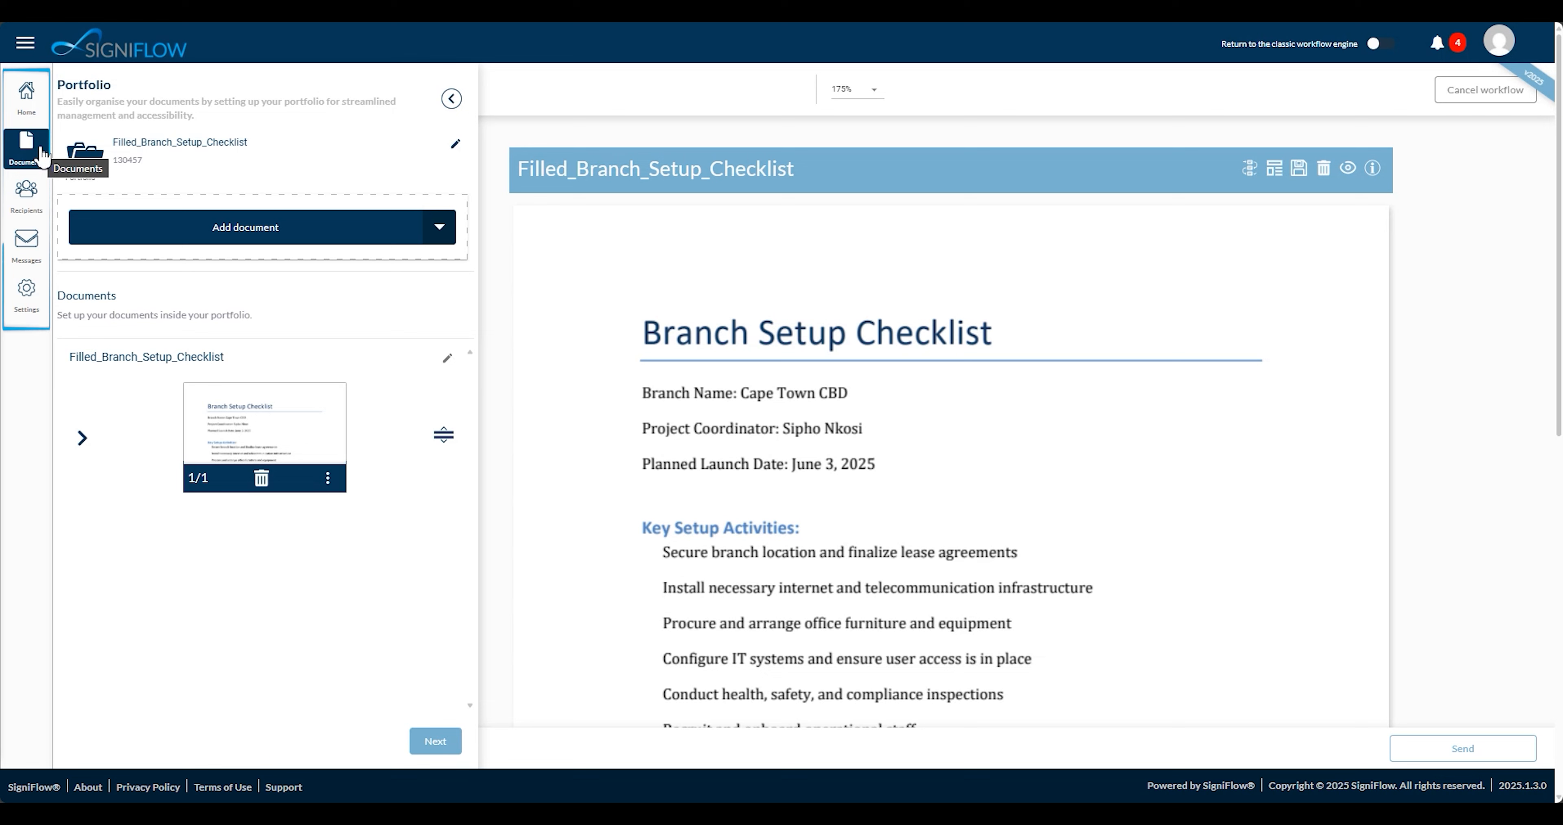
View the Recipients section, return to Documents, and rename the portfolio to Filled_Branch_Setup_Checklist_updated
{"action": "left_click", "coordinate": [26, 197]}
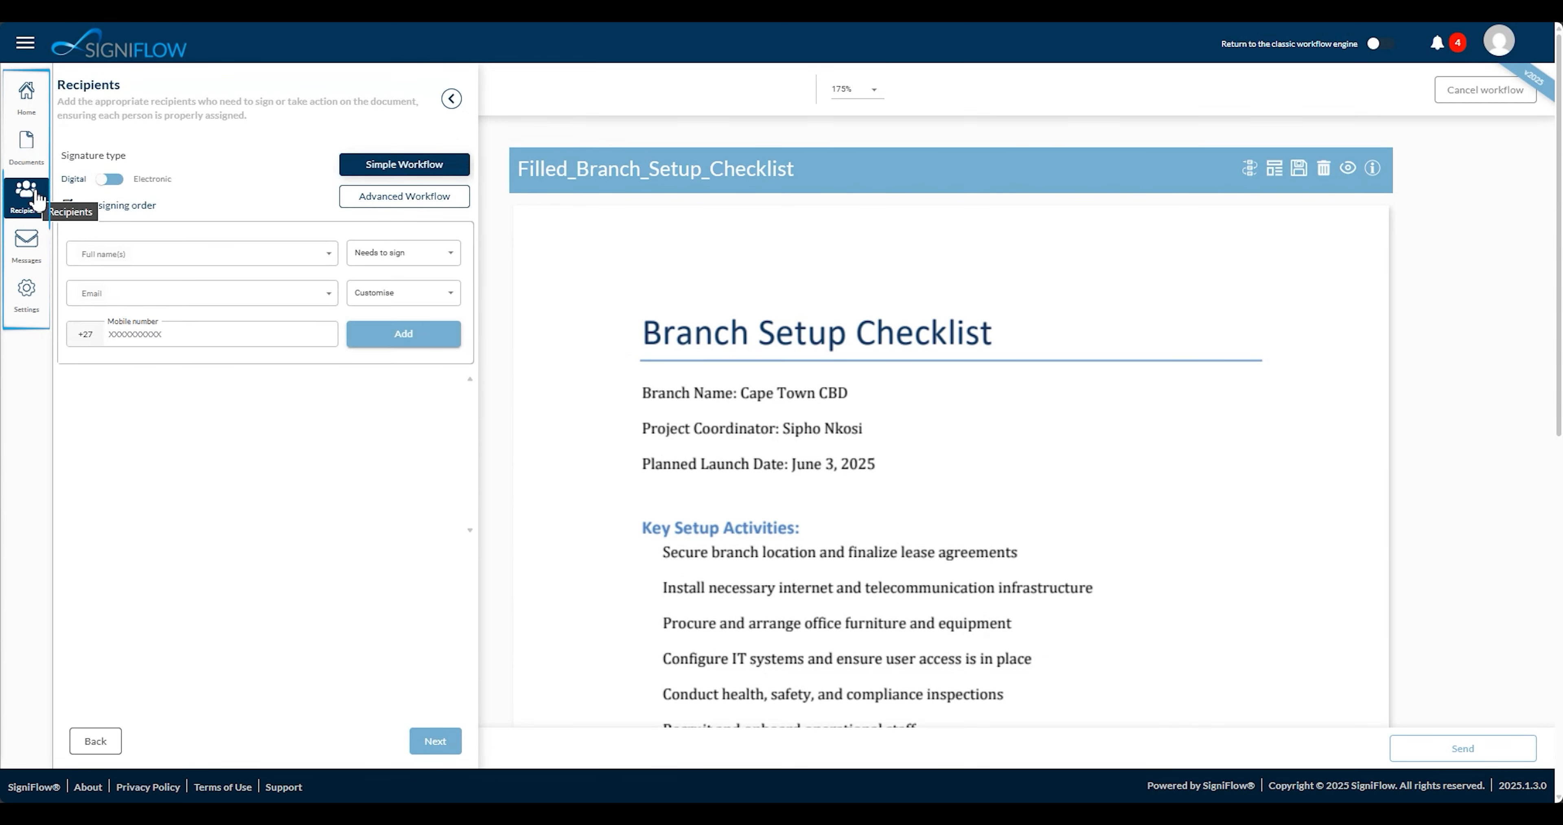
{"action": "left_click", "coordinate": [32, 163]}
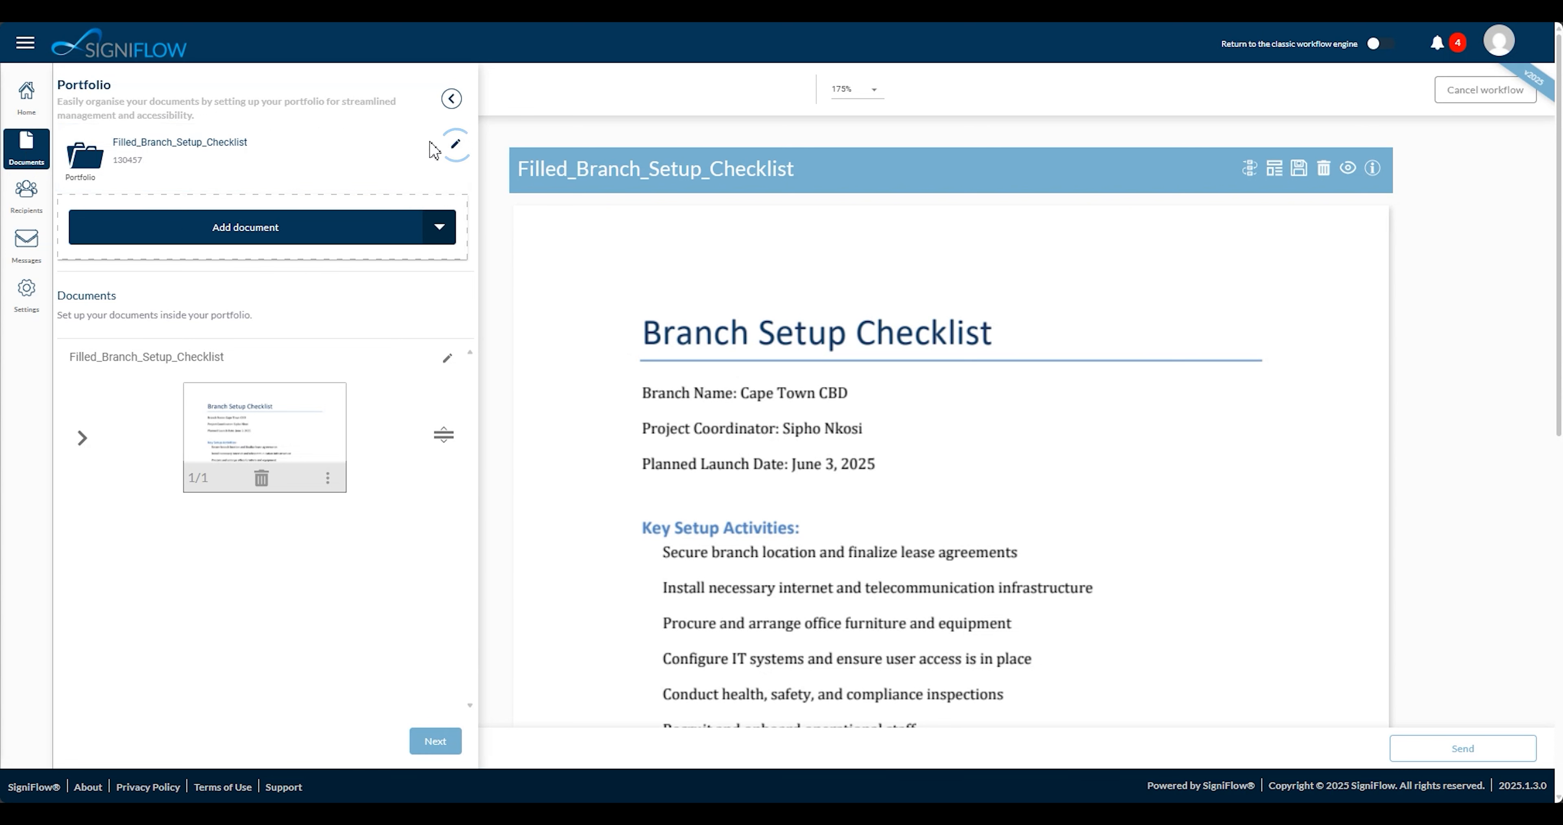
{"action": "left_click", "coordinate": [456, 143]}
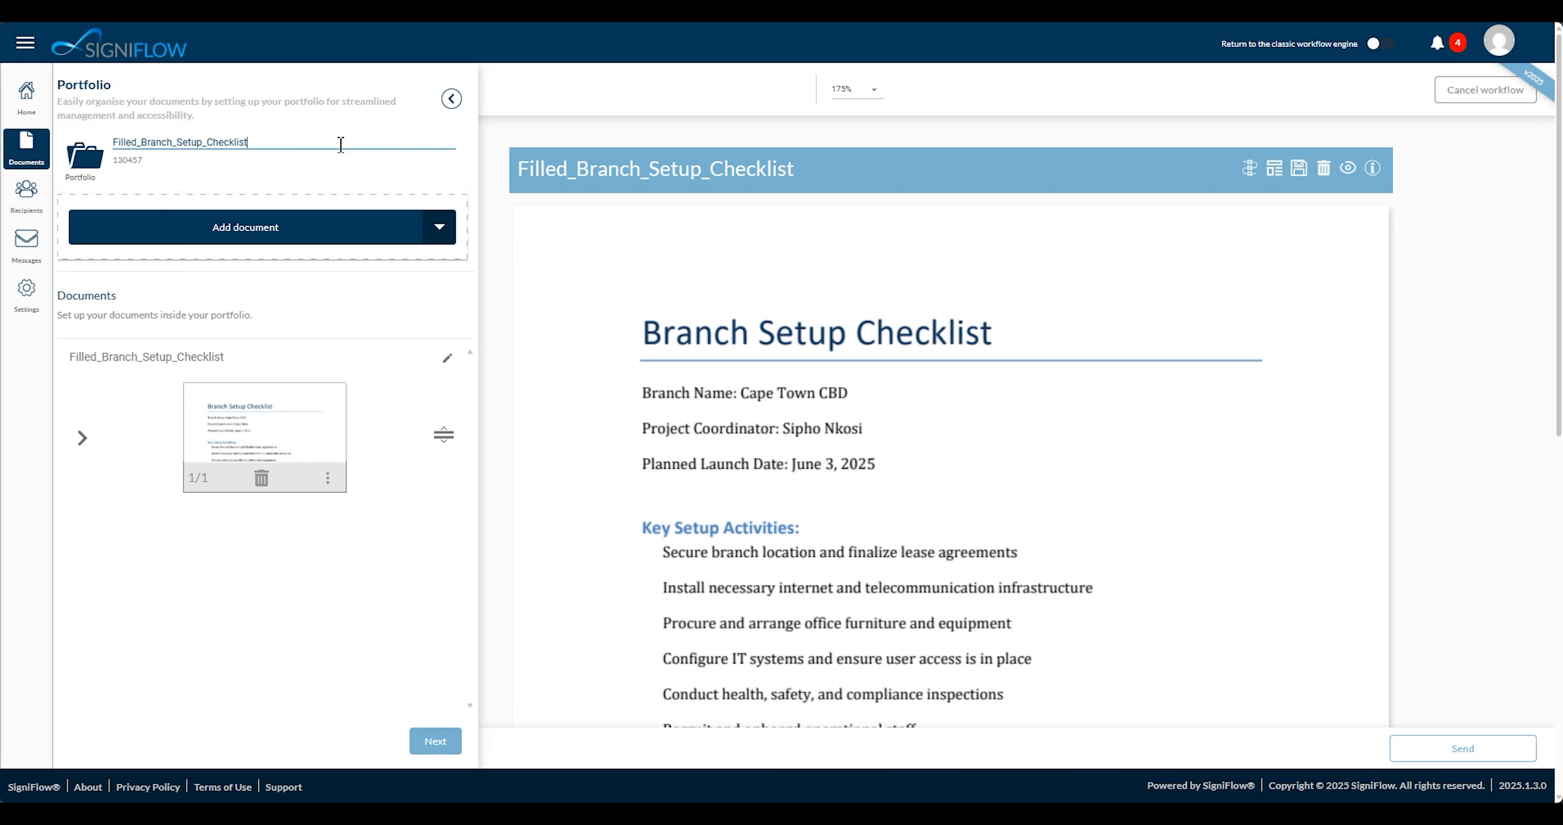
{"action": "type", "text": "_updated"}
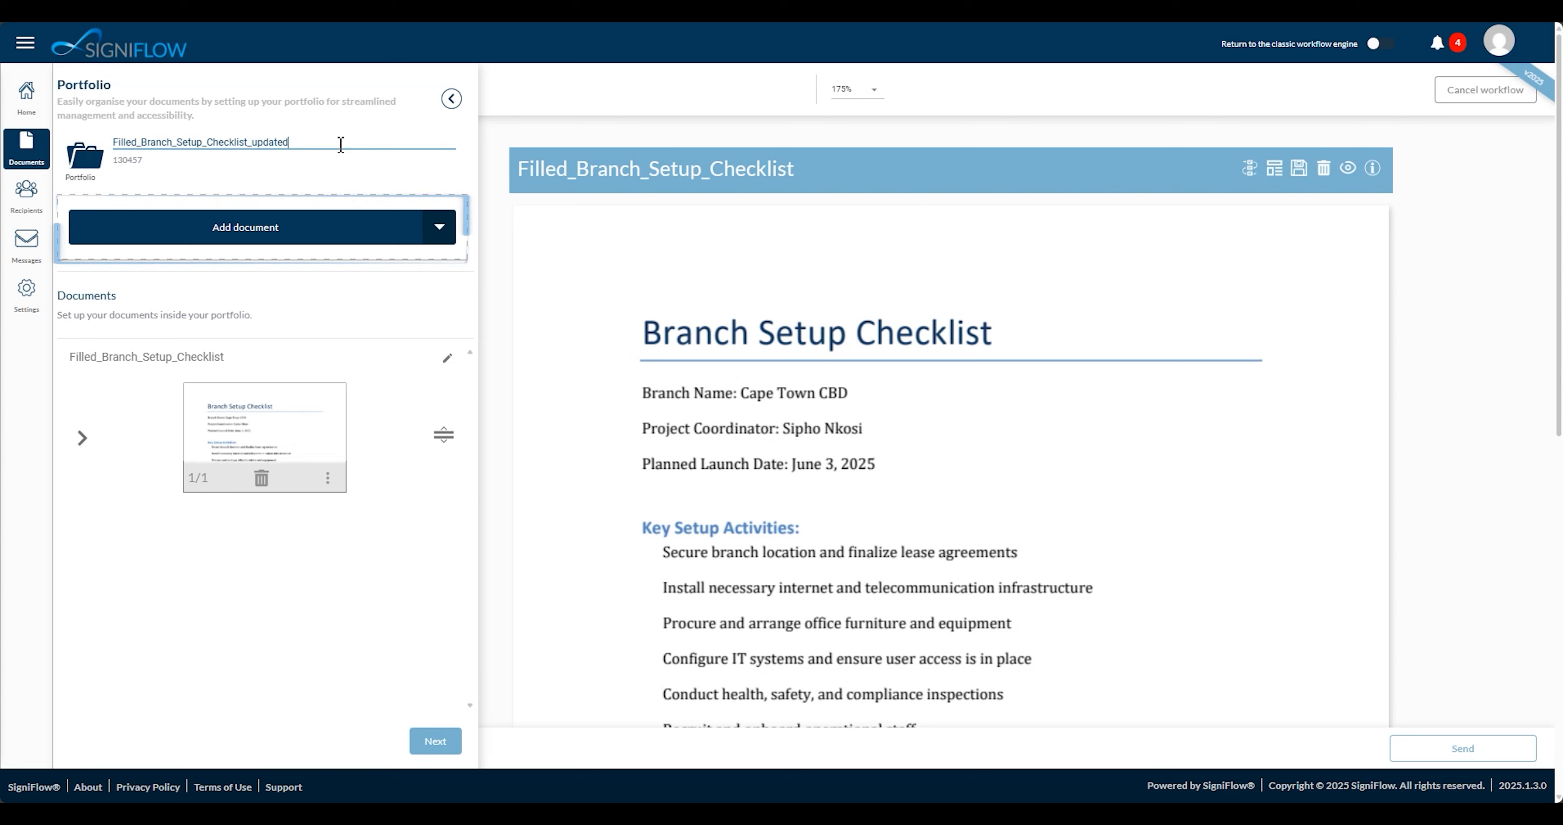
{"action": "key", "text": "Return"}
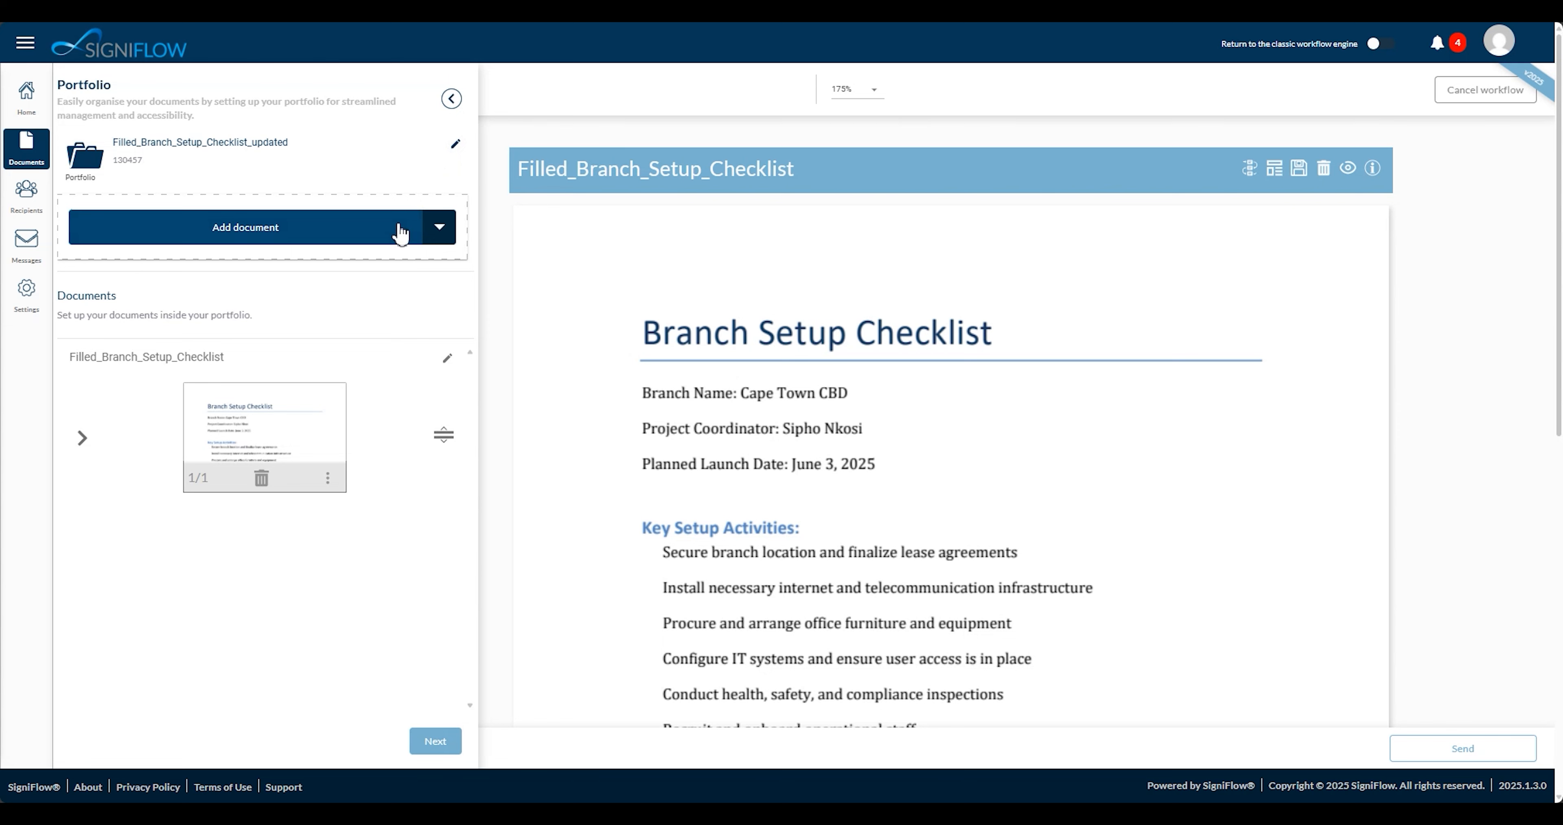
Add Filled_Budget_Approval_Form from the device to the portfolio as another document
{"action": "left_click", "coordinate": [439, 226]}
{"action": "left_click", "coordinate": [397, 260]}
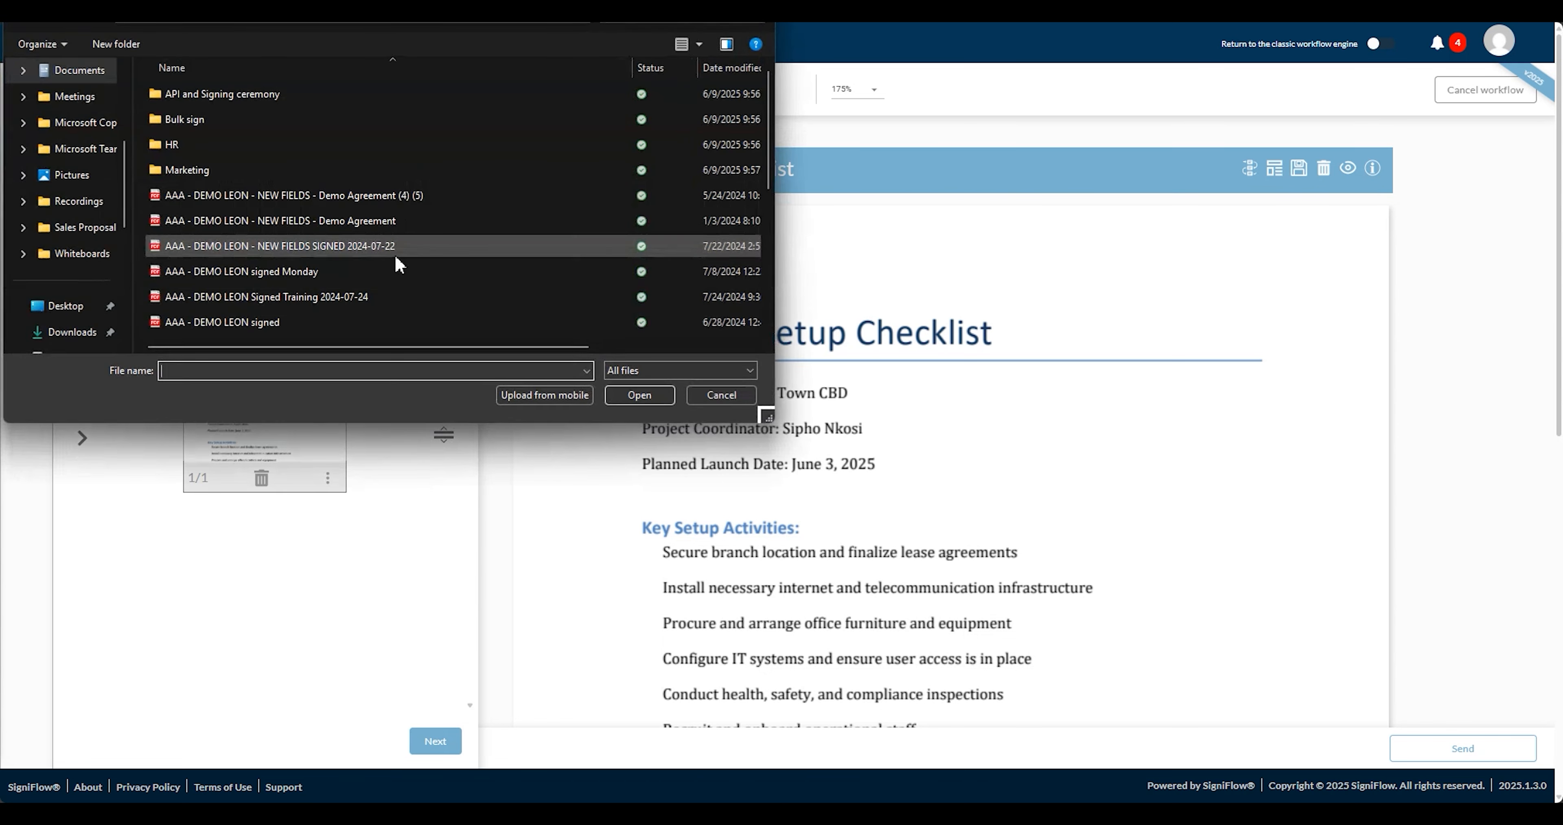
{"action": "scroll", "coordinate": [400, 257], "scroll_direction": "down", "scroll_amount": 5}
{"action": "left_click", "coordinate": [426, 156]}
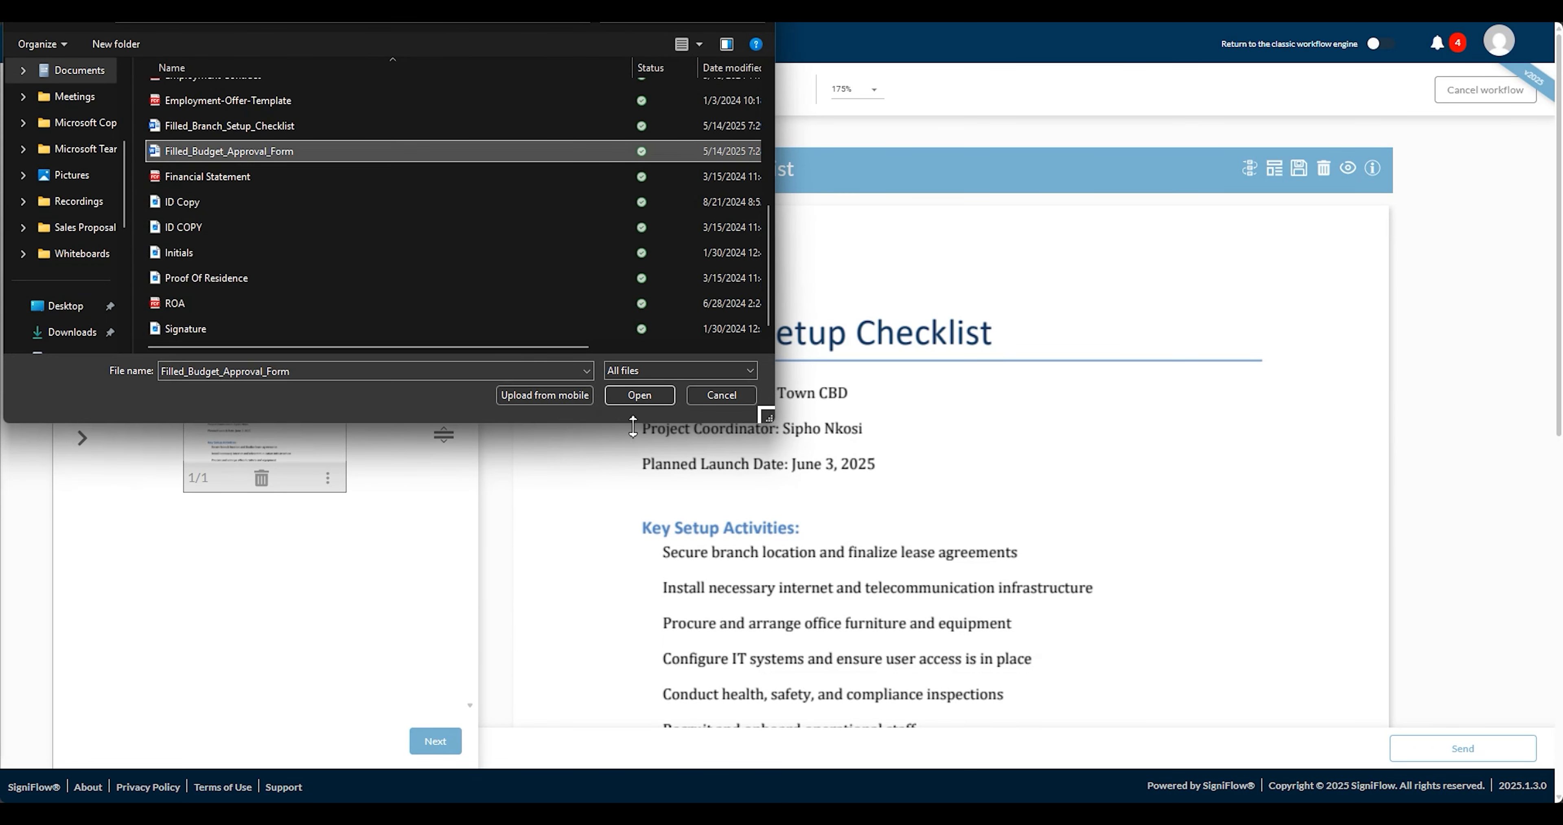
{"action": "left_click", "coordinate": [637, 399]}
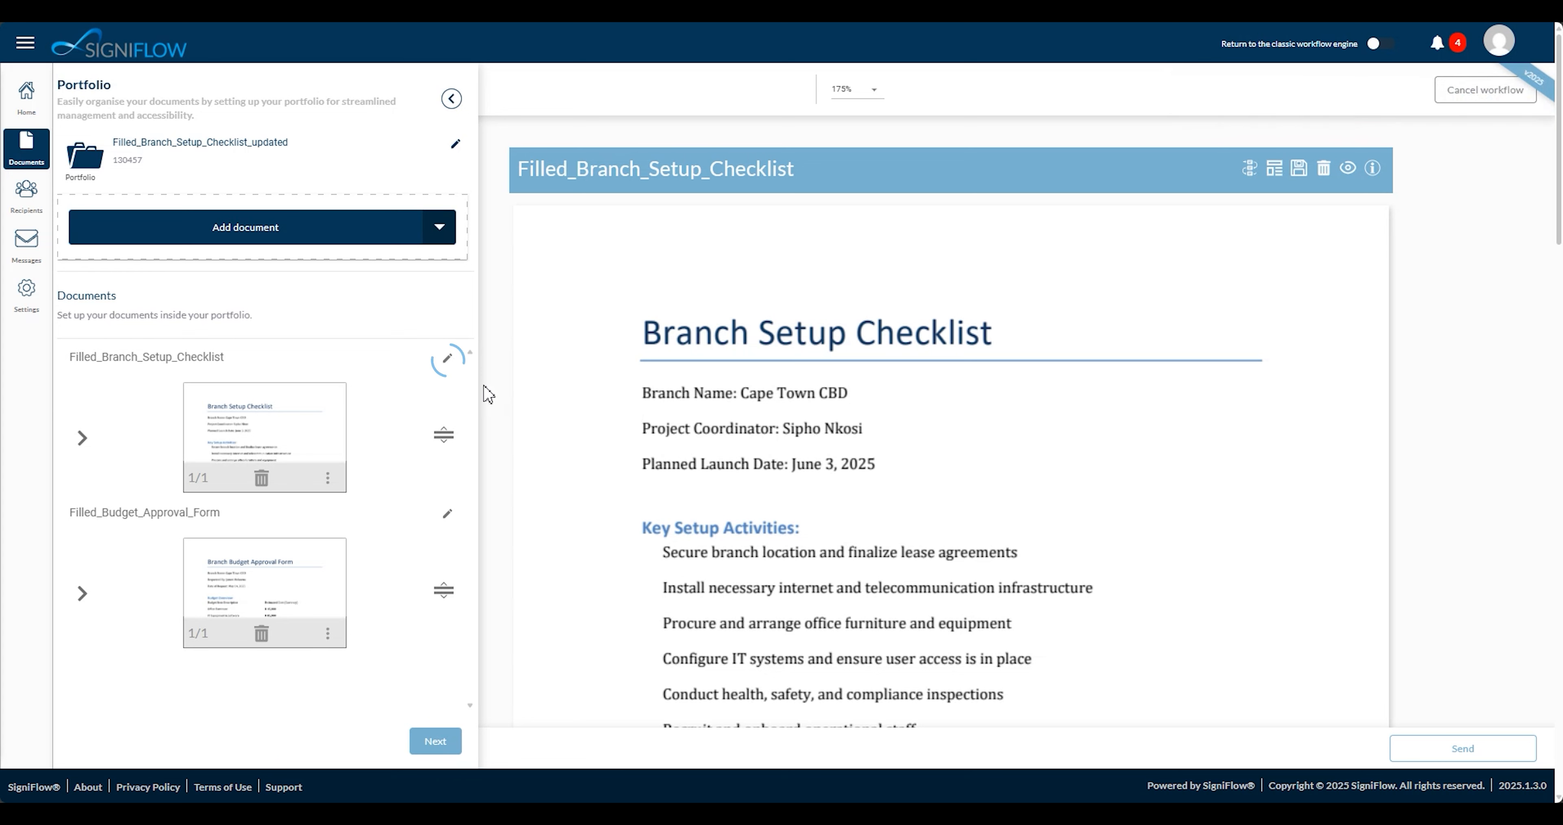
Rename the Filled_Branch_Setup_Checklist document to Filled_Branch_Setup_Checklist_Updated
{"action": "left_click", "coordinate": [447, 358]}
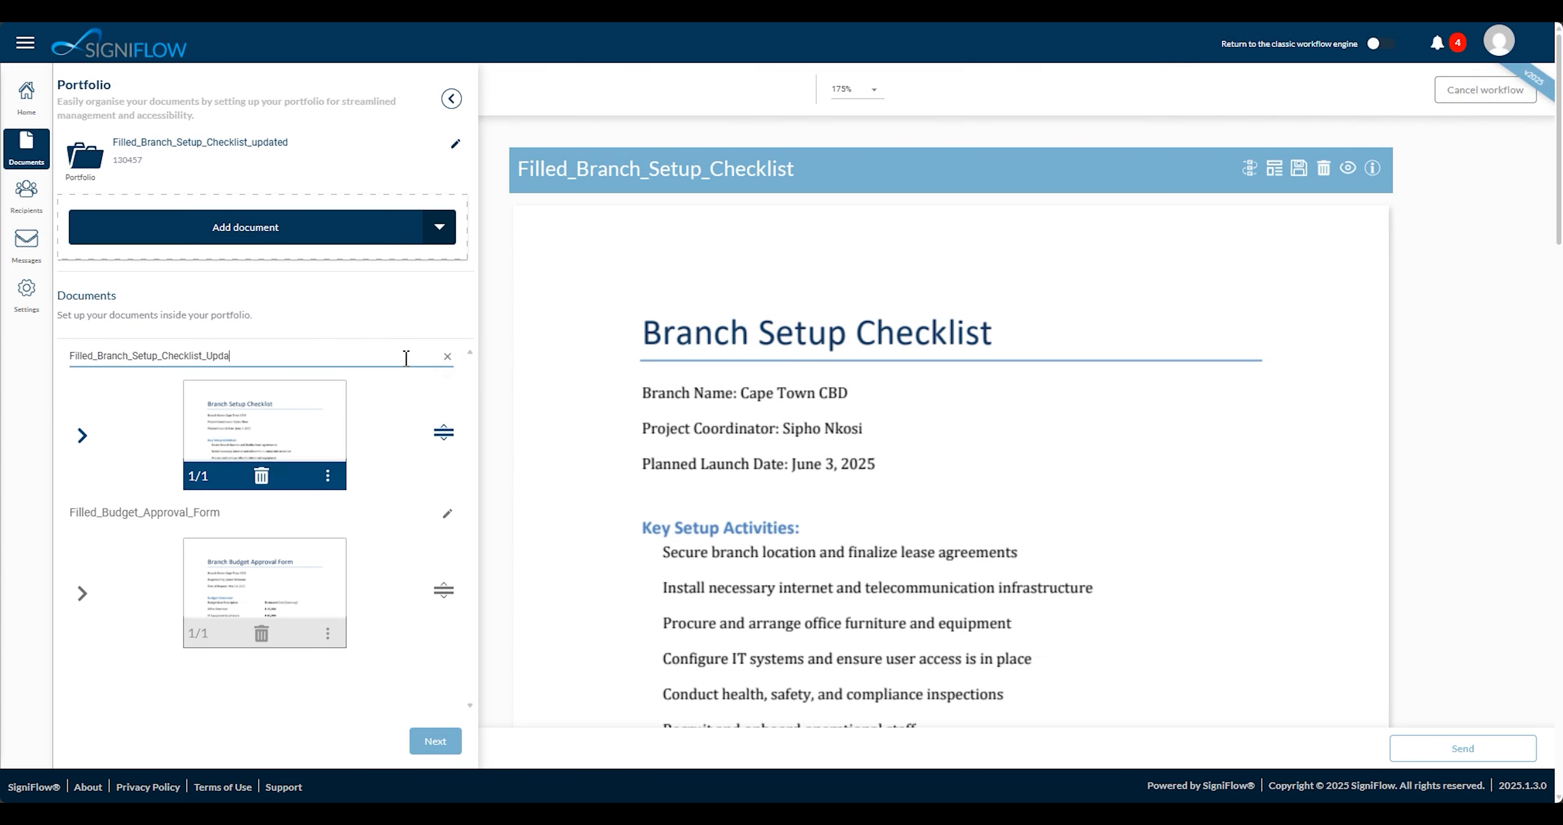
{"action": "type", "text": "_Updated"}
{"action": "key", "text": "Return"}
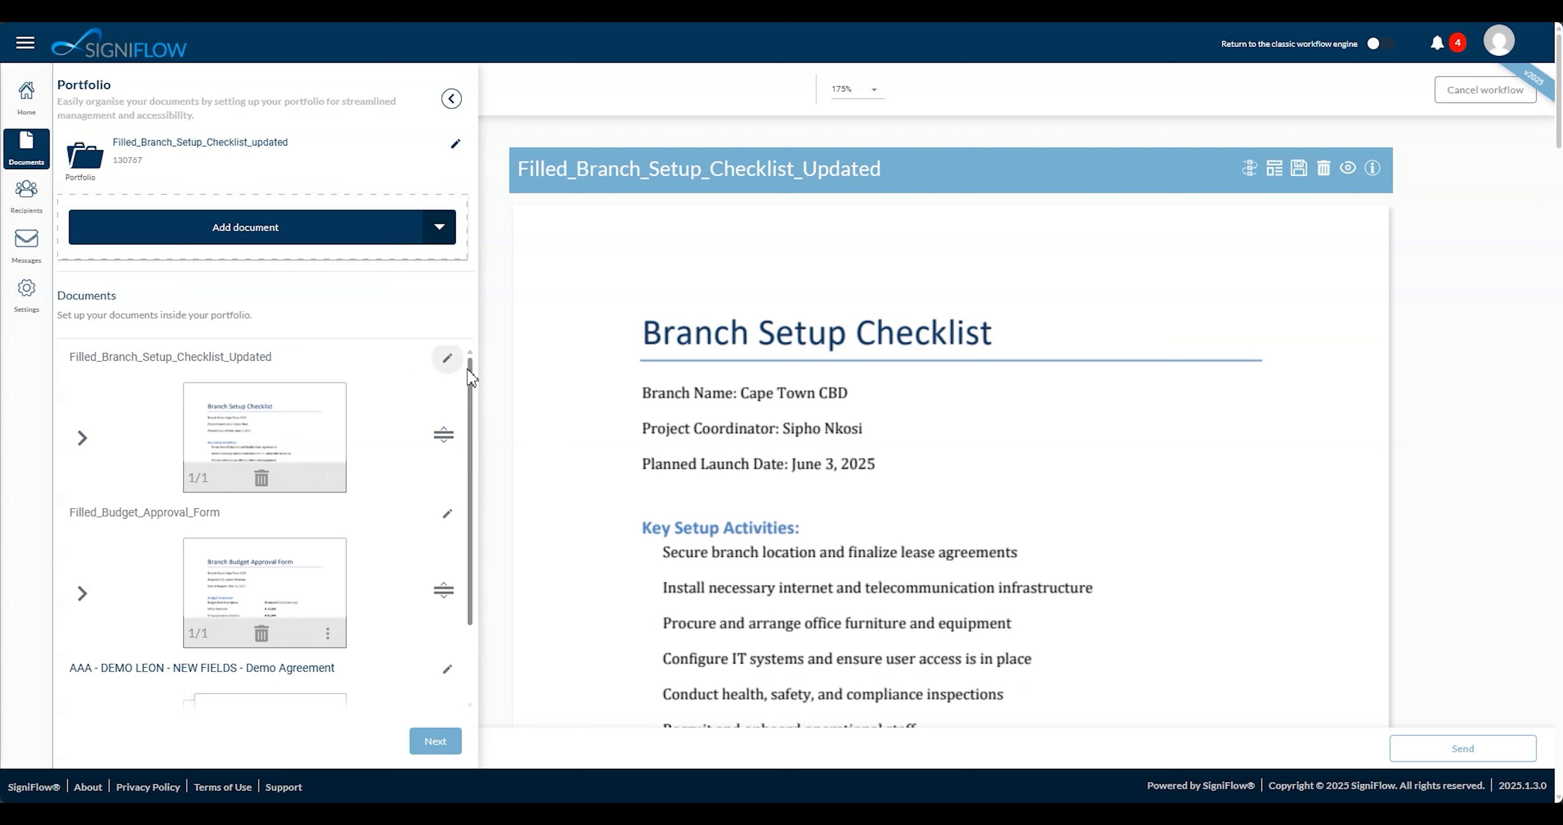
Expand the two-page Demo Agreement in the portfolio's document list and look through its pages
{"action": "scroll", "coordinate": [471, 413], "scroll_direction": "down", "scroll_amount": 2}
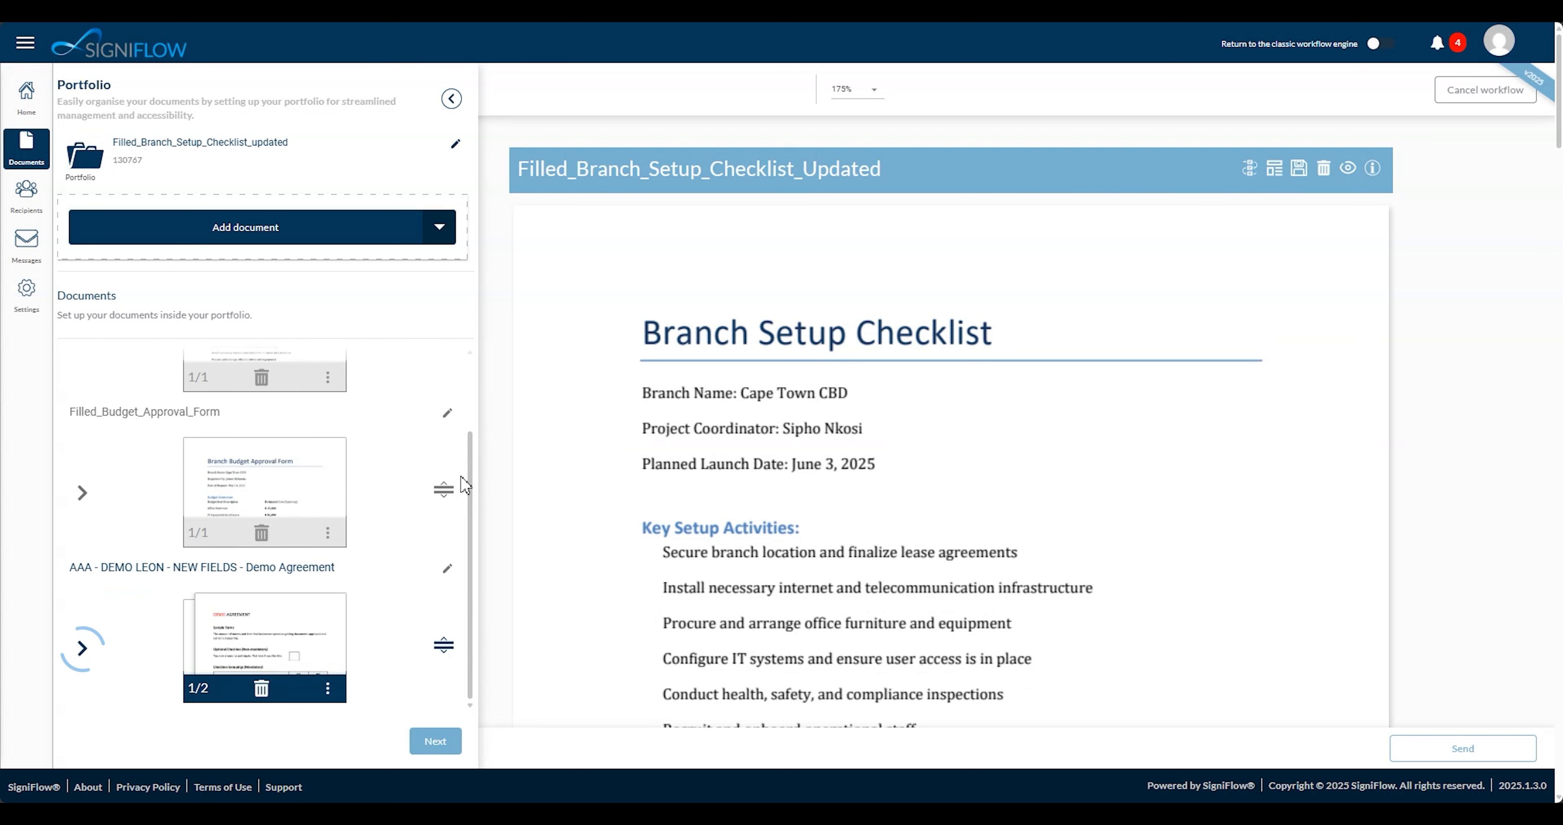
{"action": "left_click", "coordinate": [82, 648]}
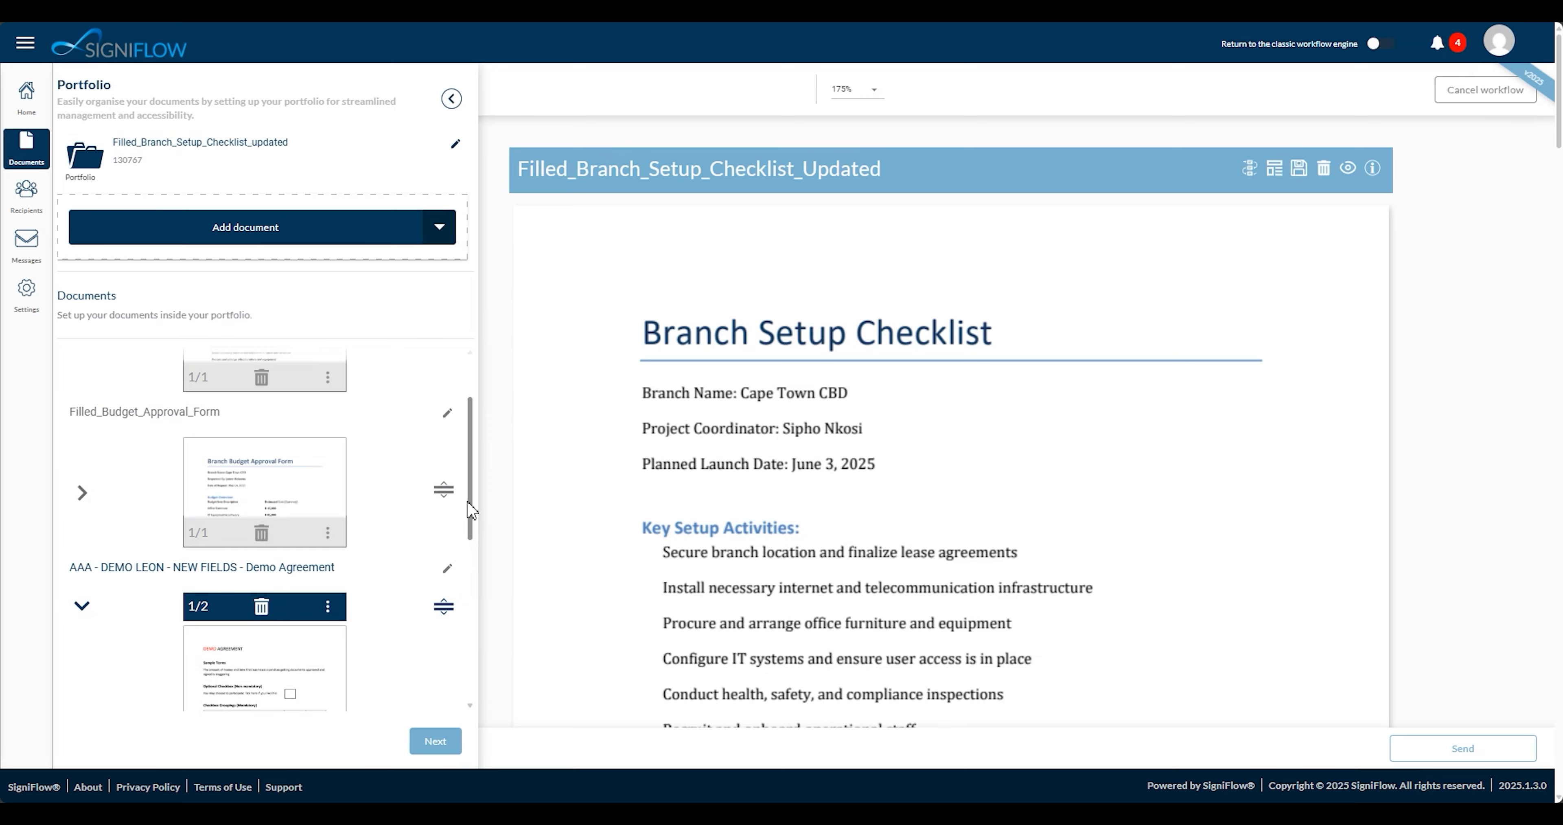
{"action": "left_click_drag", "start_coordinate": [471, 510], "coordinate": [450, 594]}
{"action": "left_click", "coordinate": [283, 561]}
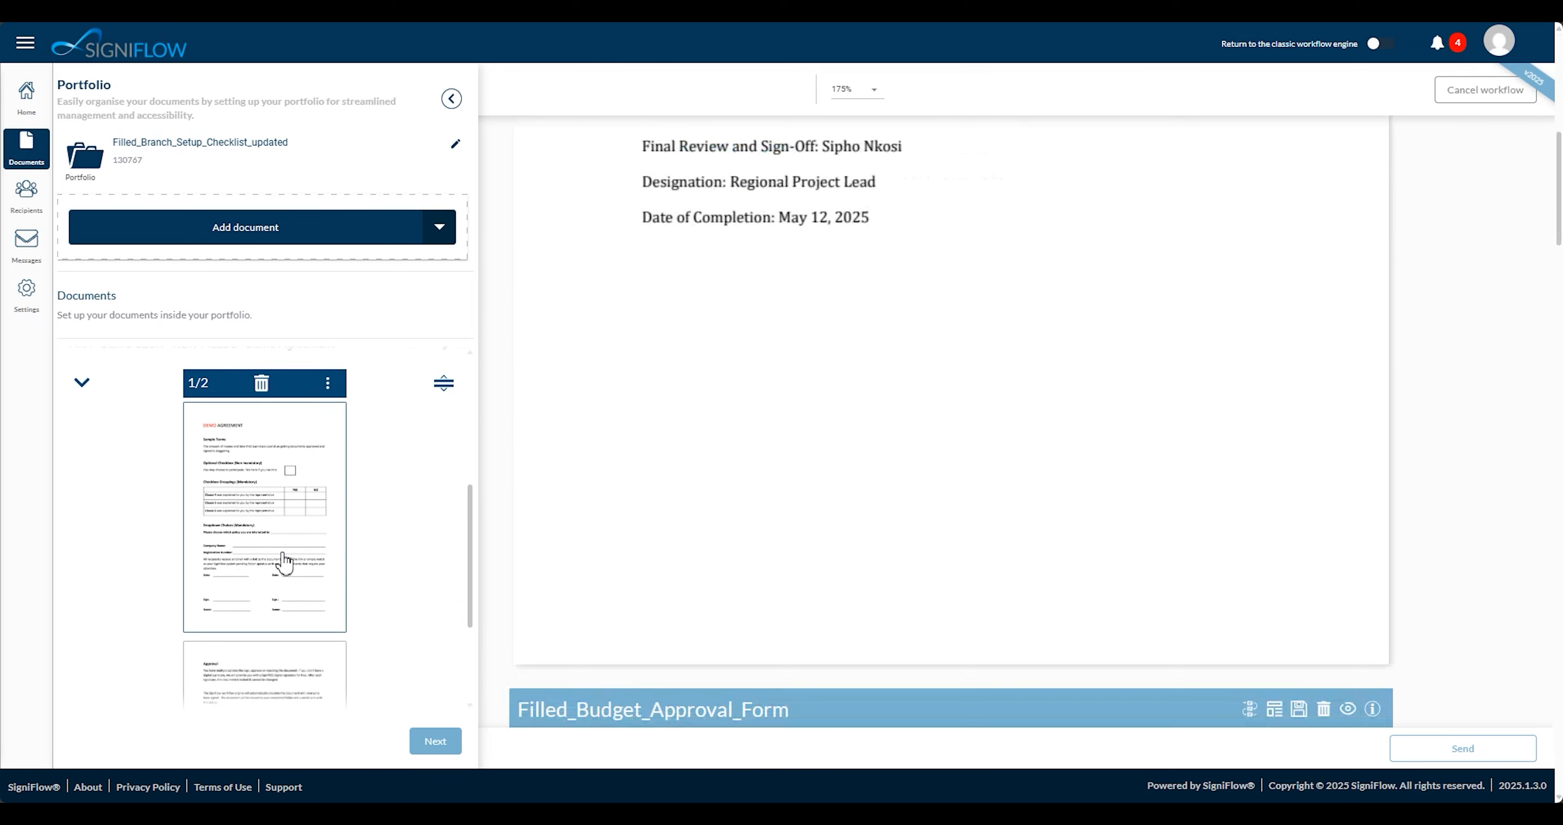
{"action": "scroll", "coordinate": [667, 542], "scroll_direction": "down", "scroll_amount": 5}
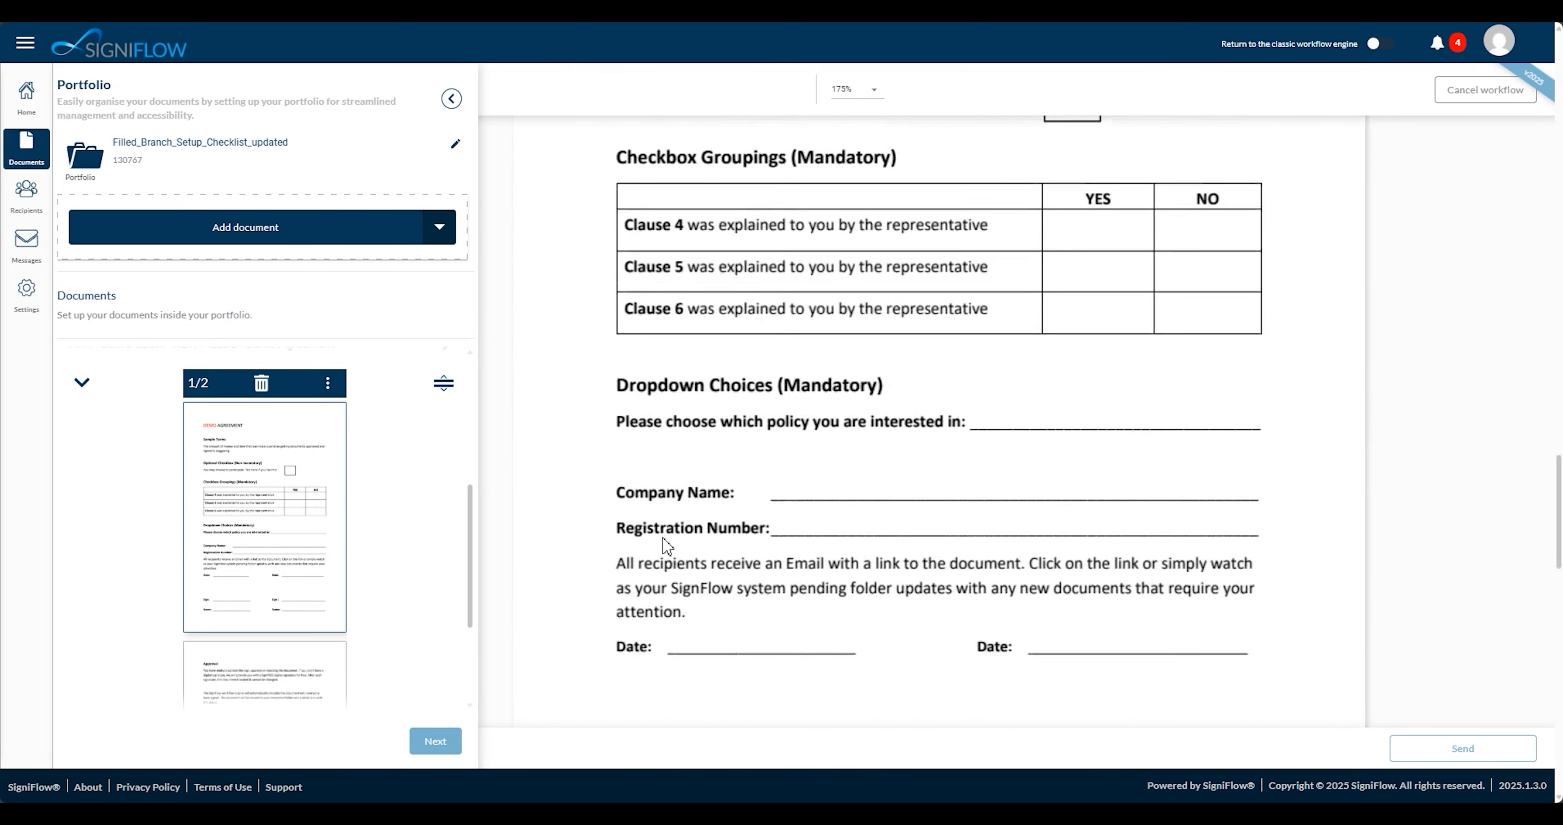
{"action": "scroll", "coordinate": [667, 543], "scroll_direction": "up", "scroll_amount": 3}
{"action": "scroll", "coordinate": [668, 543], "scroll_direction": "down", "scroll_amount": 10}
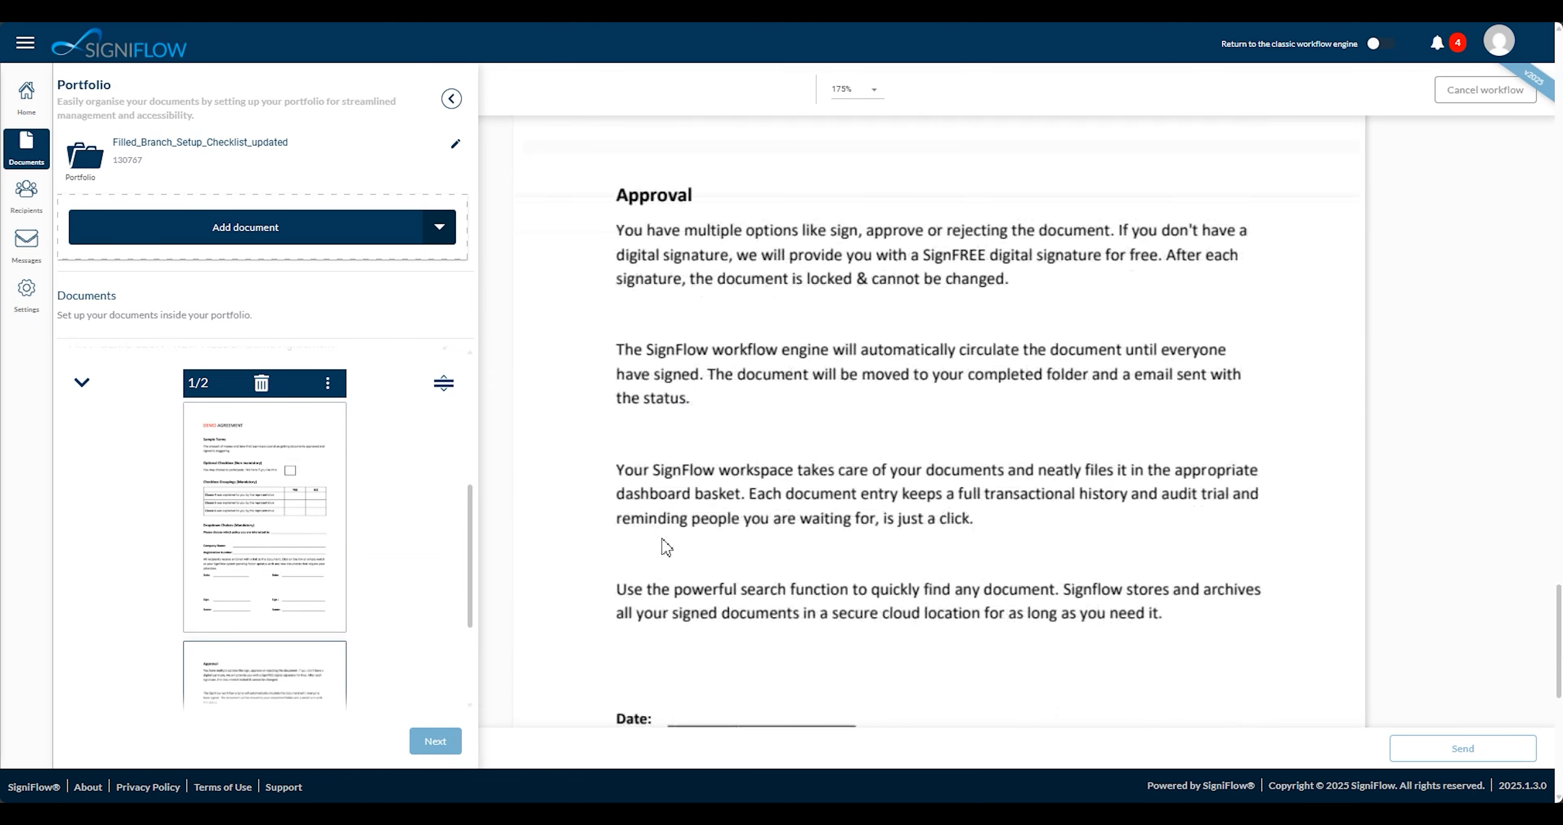
{"action": "scroll", "coordinate": [667, 546], "scroll_direction": "up", "scroll_amount": 10}
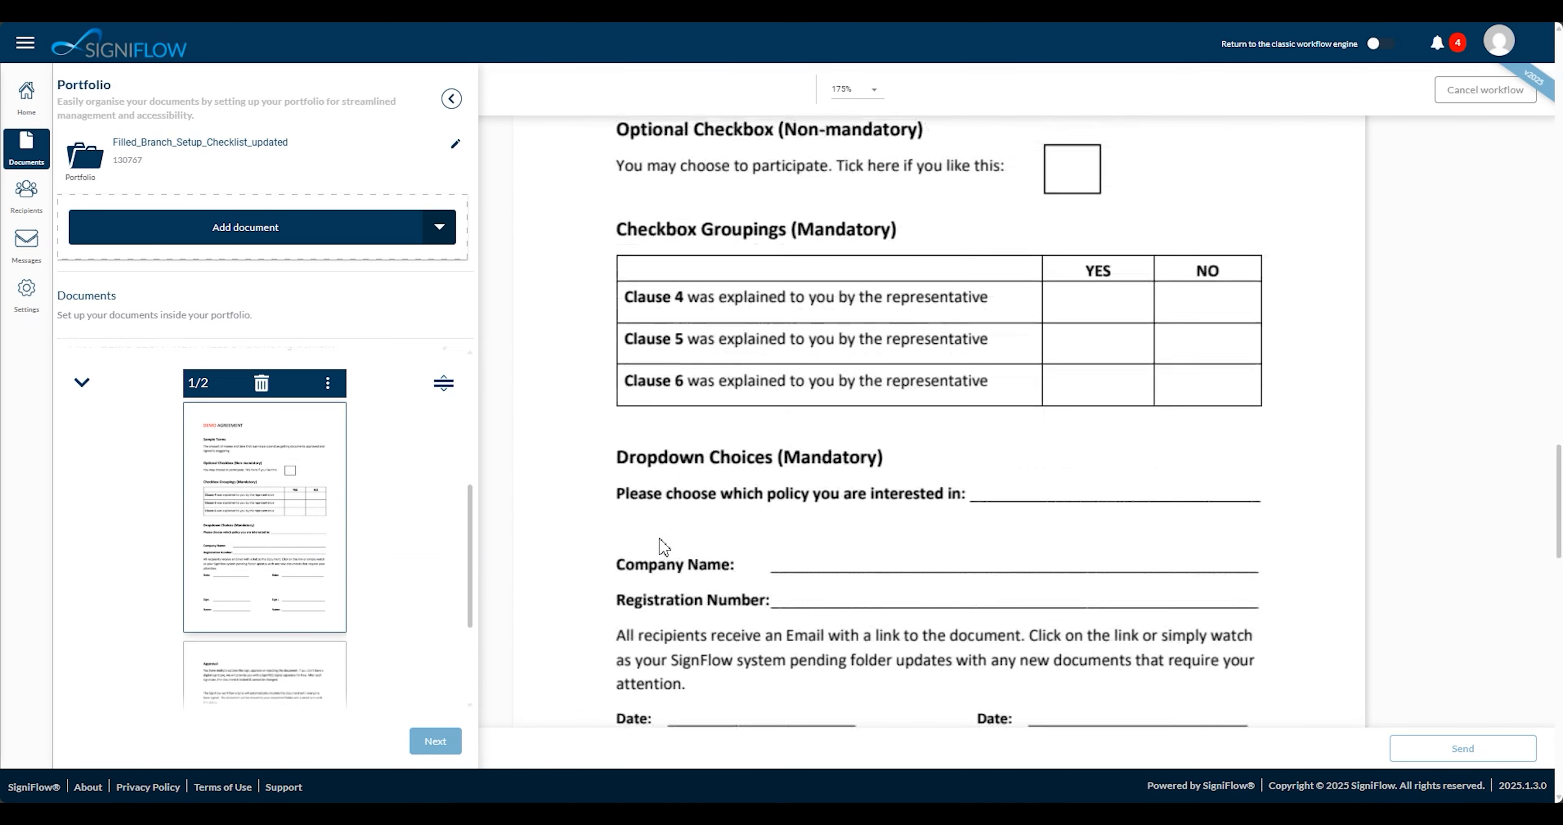
{"action": "scroll", "coordinate": [664, 545], "scroll_direction": "up", "scroll_amount": 2}
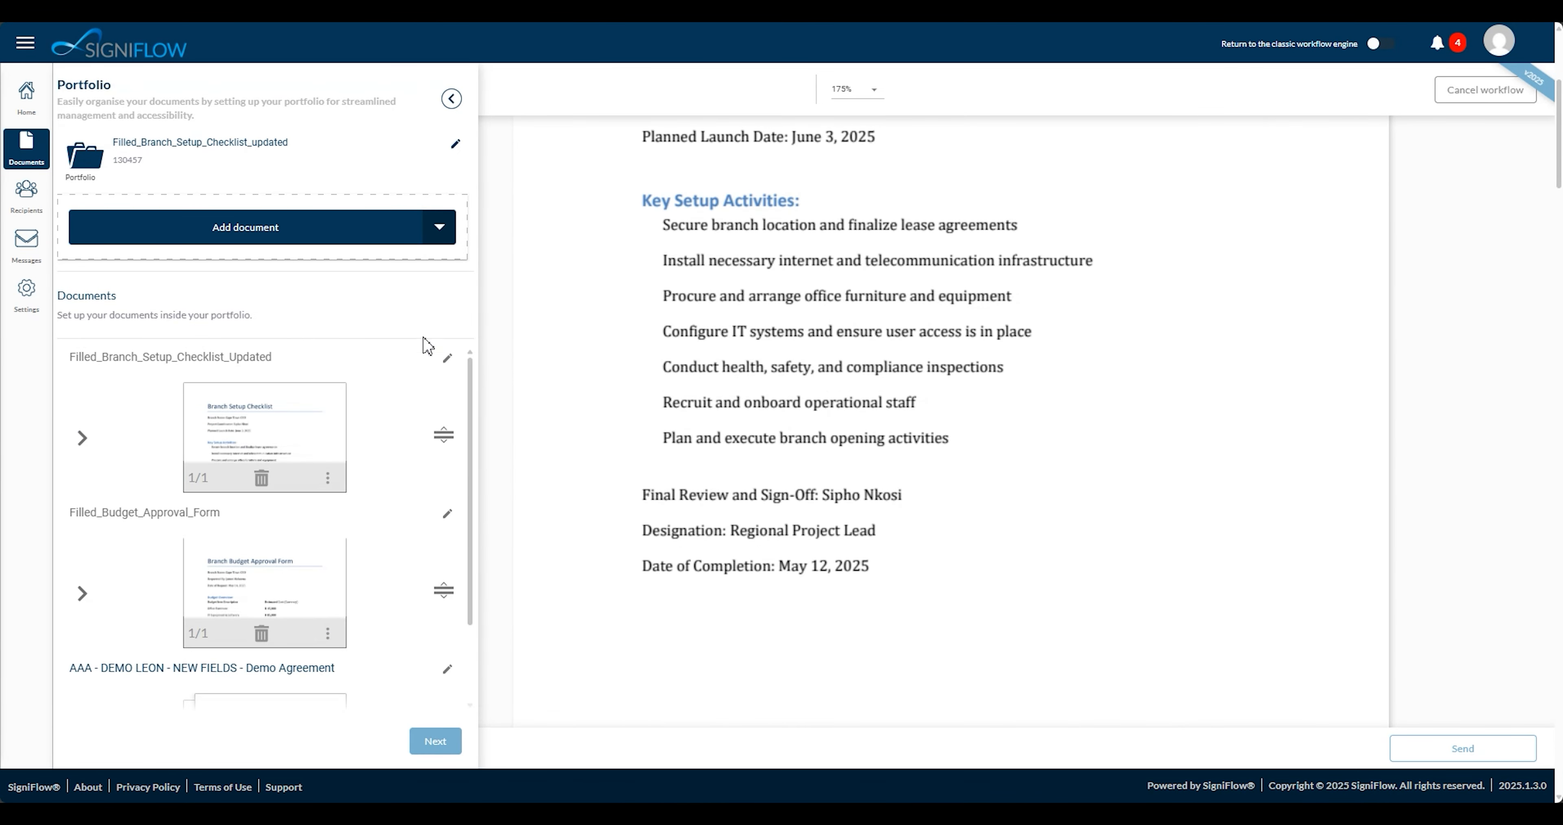
Reorder the portfolio so that Filled_Branch_Setup_Checklist_Updated comes directly after Filled_Budget_Approval_Form
{"action": "left_click_drag", "start_coordinate": [446, 445], "coordinate": [420, 677]}
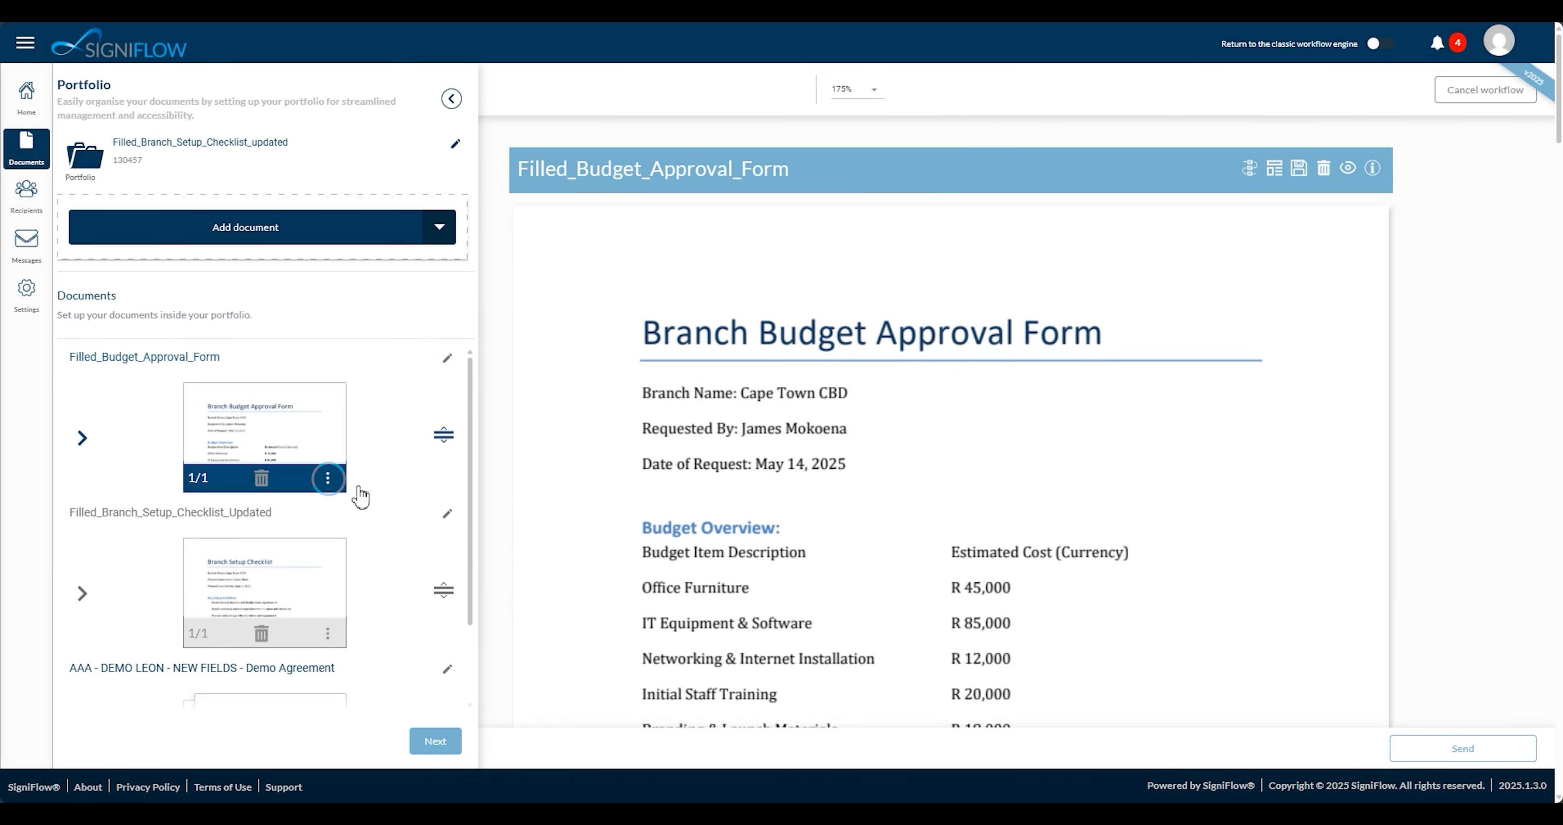
{"action": "left_click", "coordinate": [328, 478]}
{"action": "left_click", "coordinate": [404, 511]}
{"action": "left_click", "coordinate": [527, 397]}
{"action": "type", "text": "ID copy"}
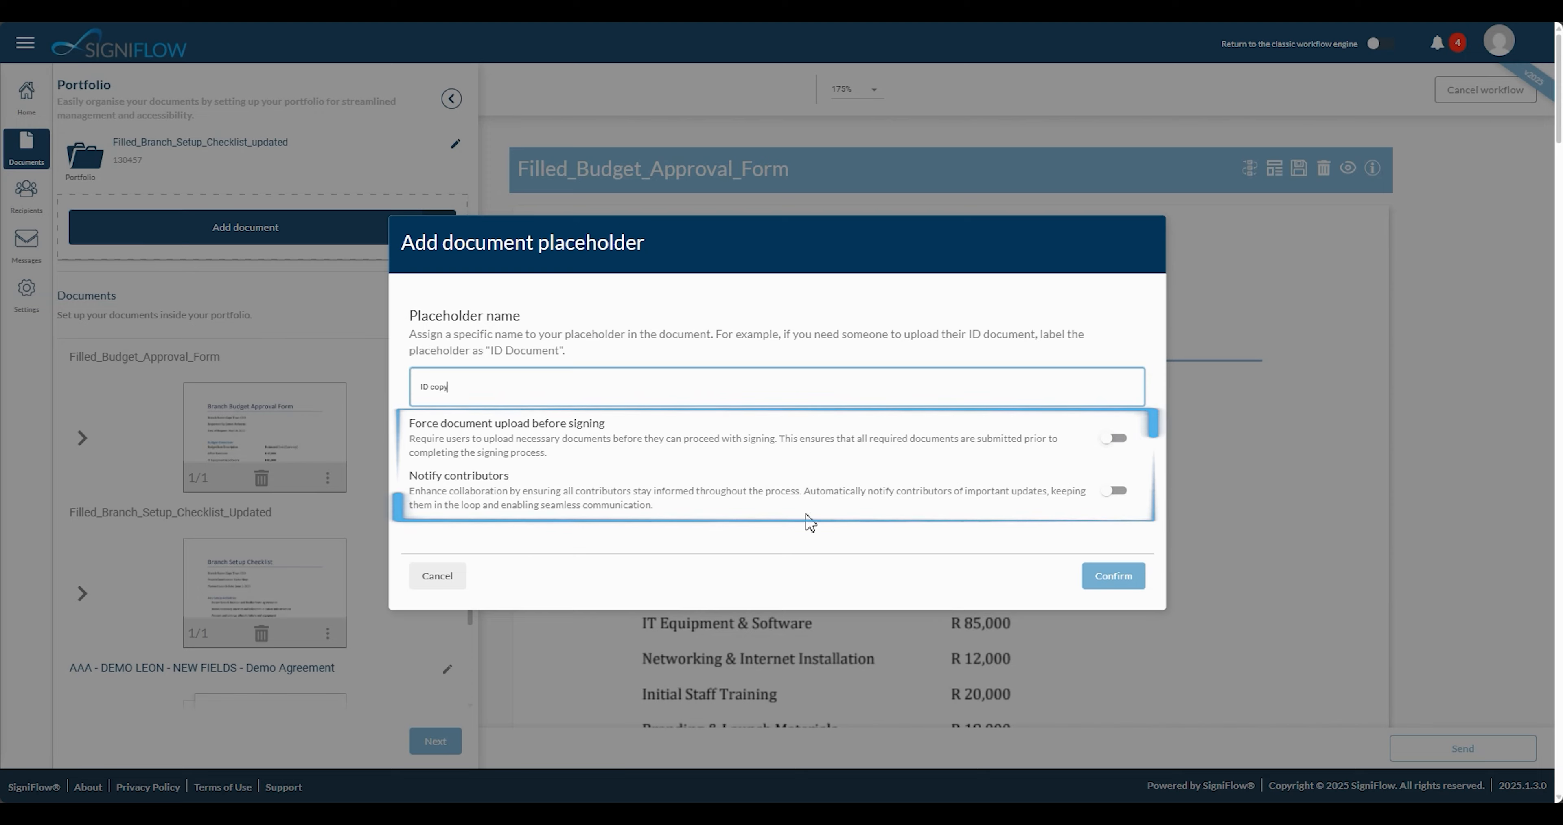
{"action": "left_click", "coordinate": [449, 581]}
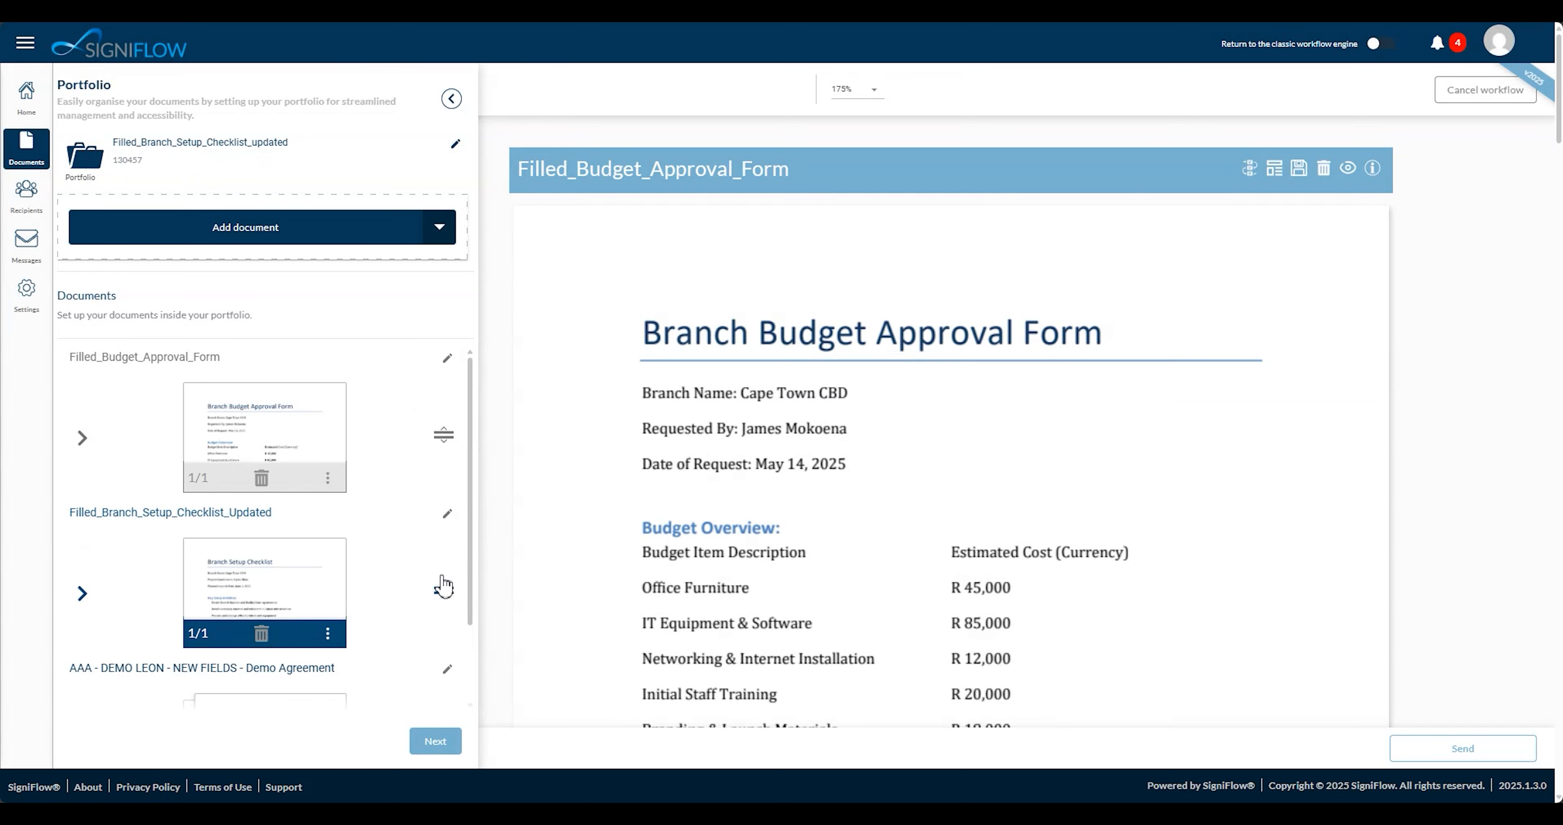
{"action": "left_click", "coordinate": [328, 478]}
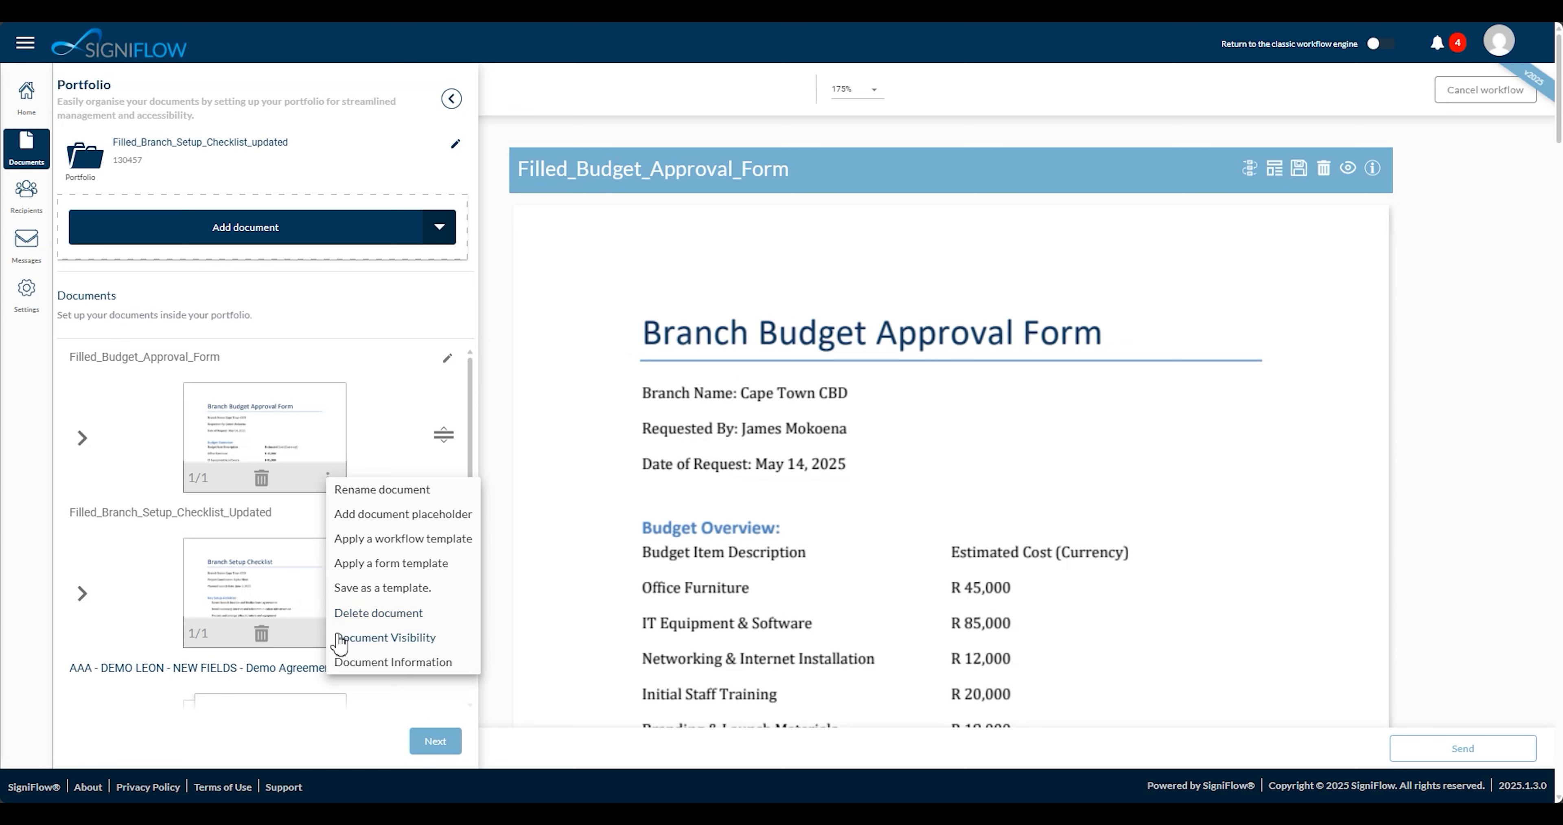
{"action": "left_click", "coordinate": [343, 662]}
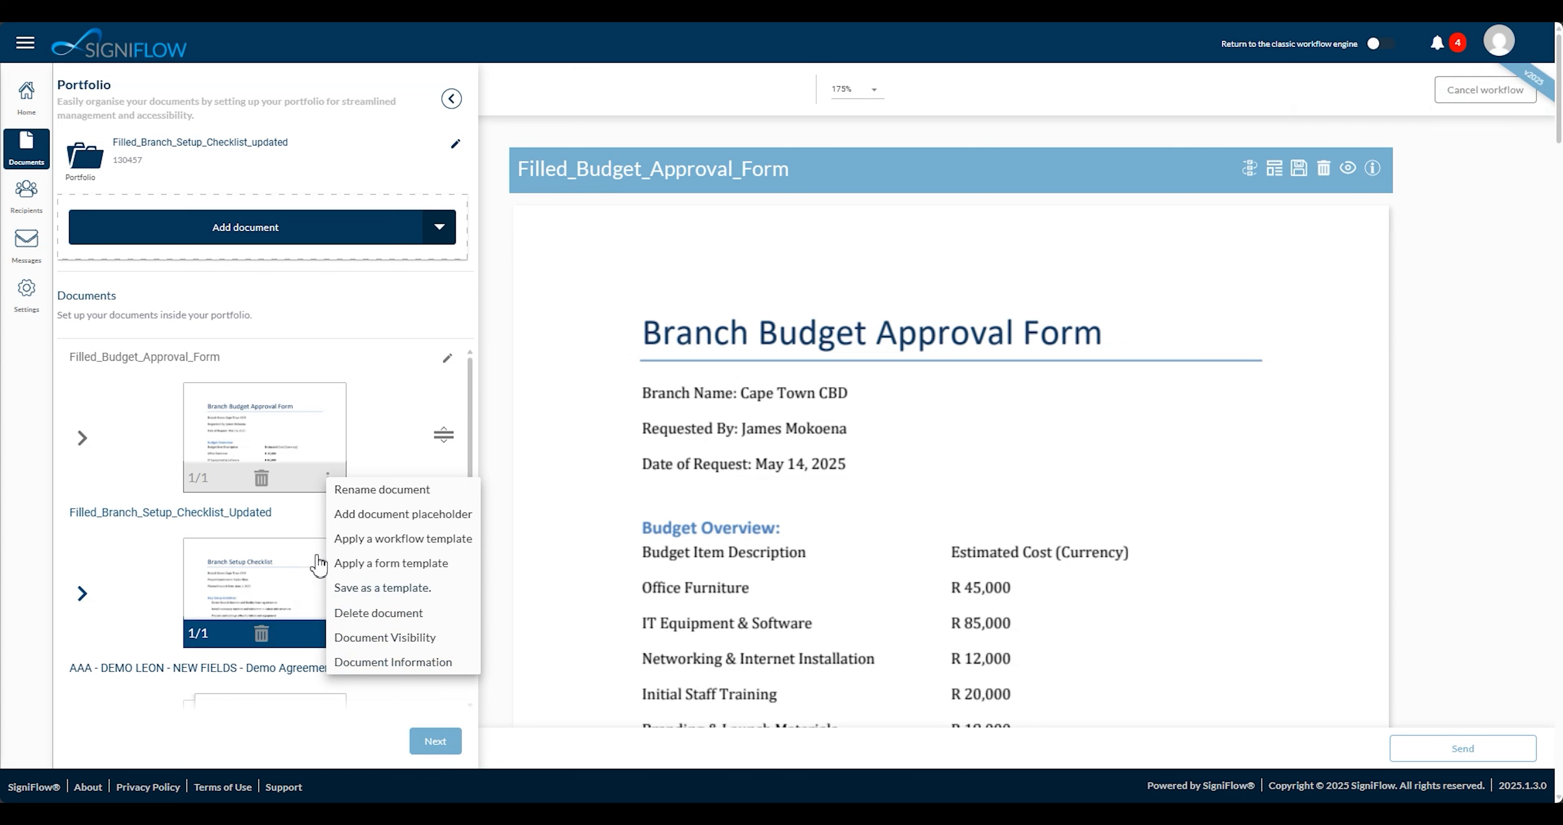
{"action": "left_click", "coordinate": [262, 481]}
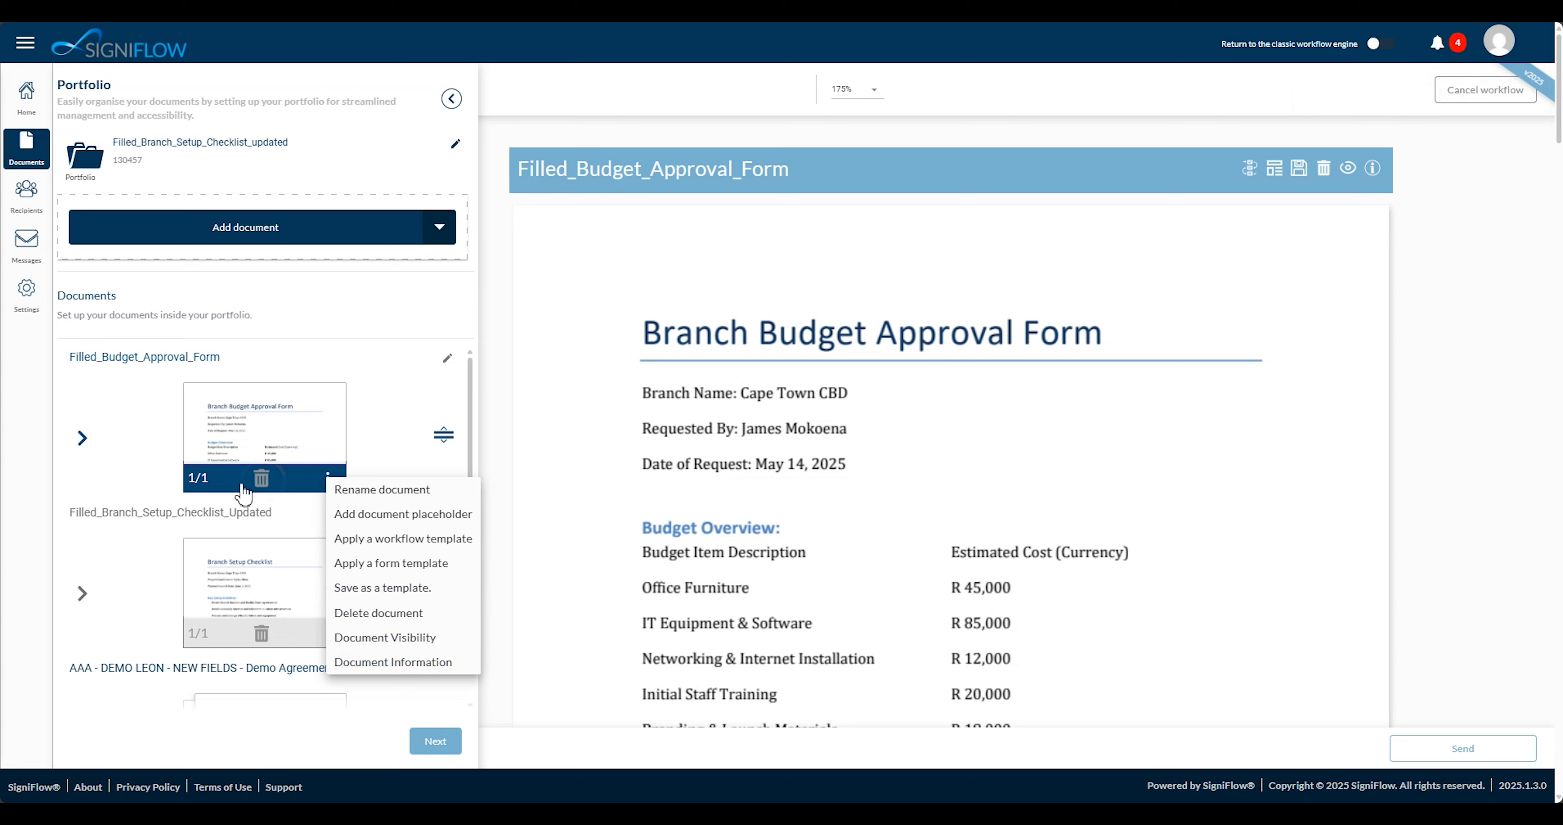
{"action": "left_click", "coordinate": [205, 493]}
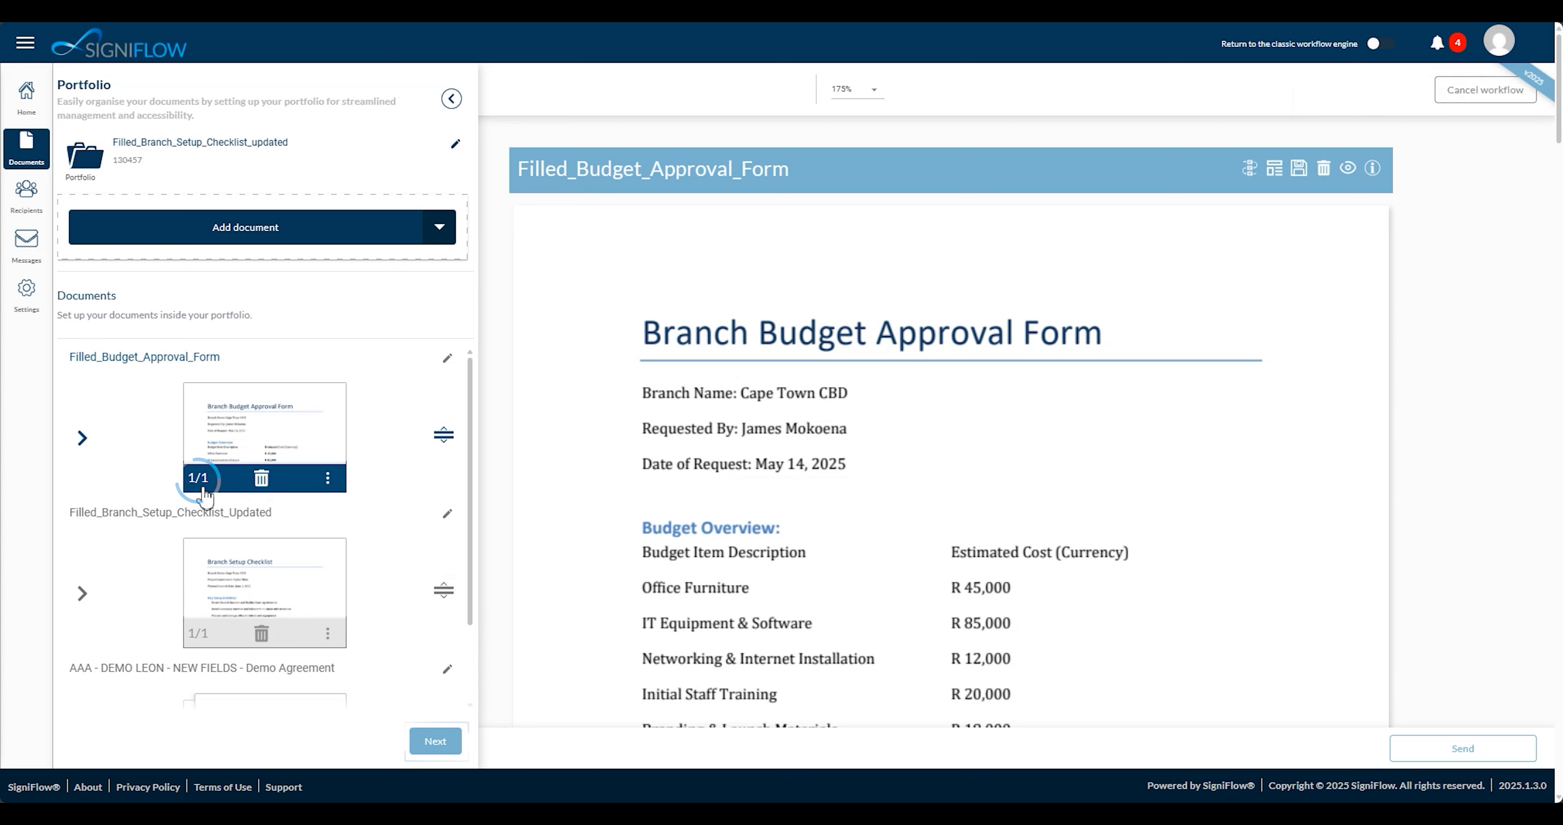
Proceed to the recipients stage and switch the signature type to Electronic
{"action": "left_click", "coordinate": [435, 741]}
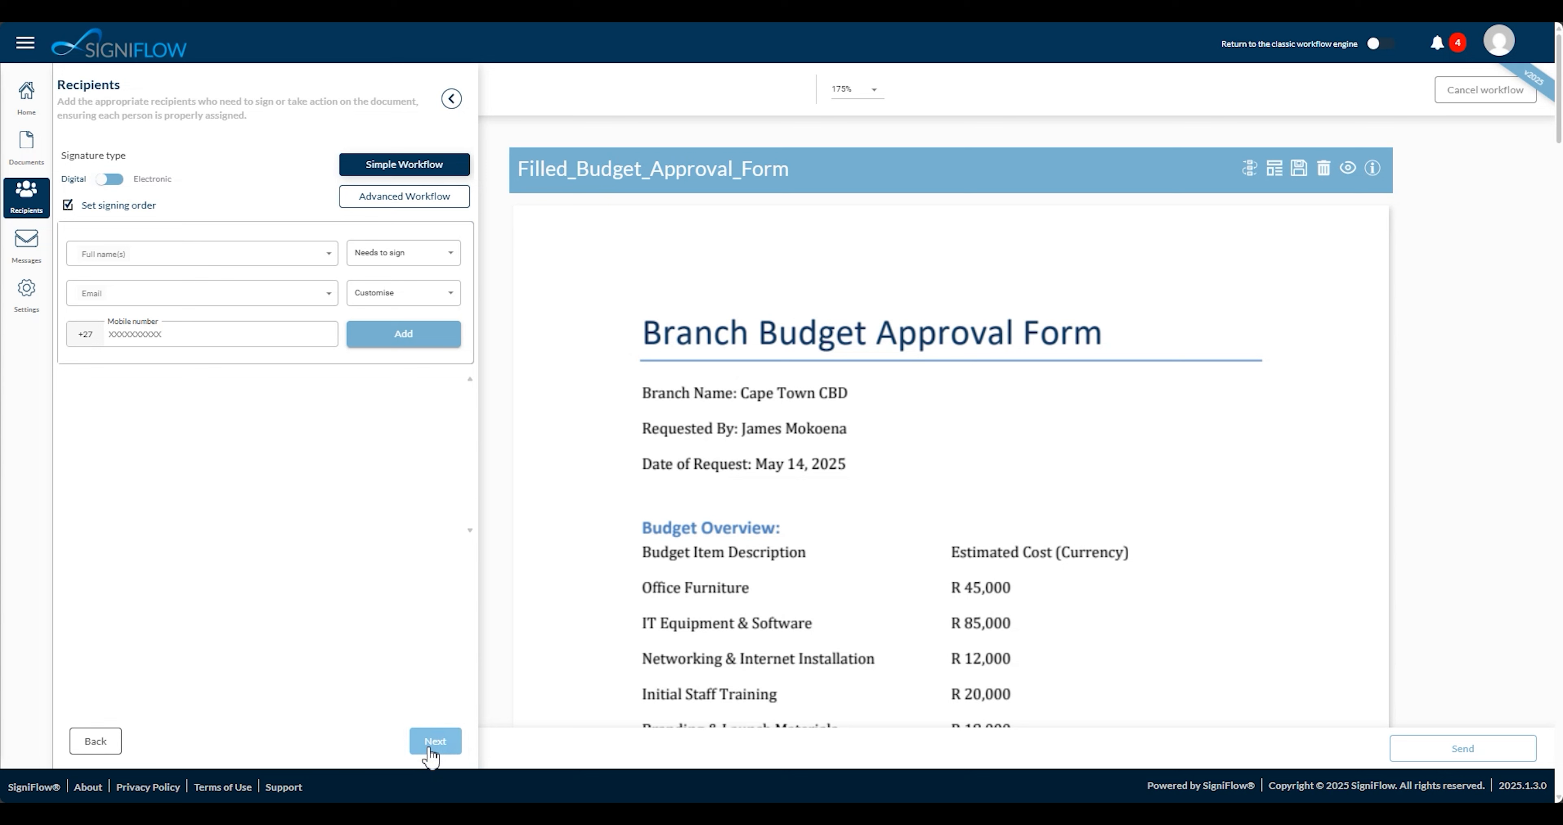
{"action": "left_click", "coordinate": [108, 180]}
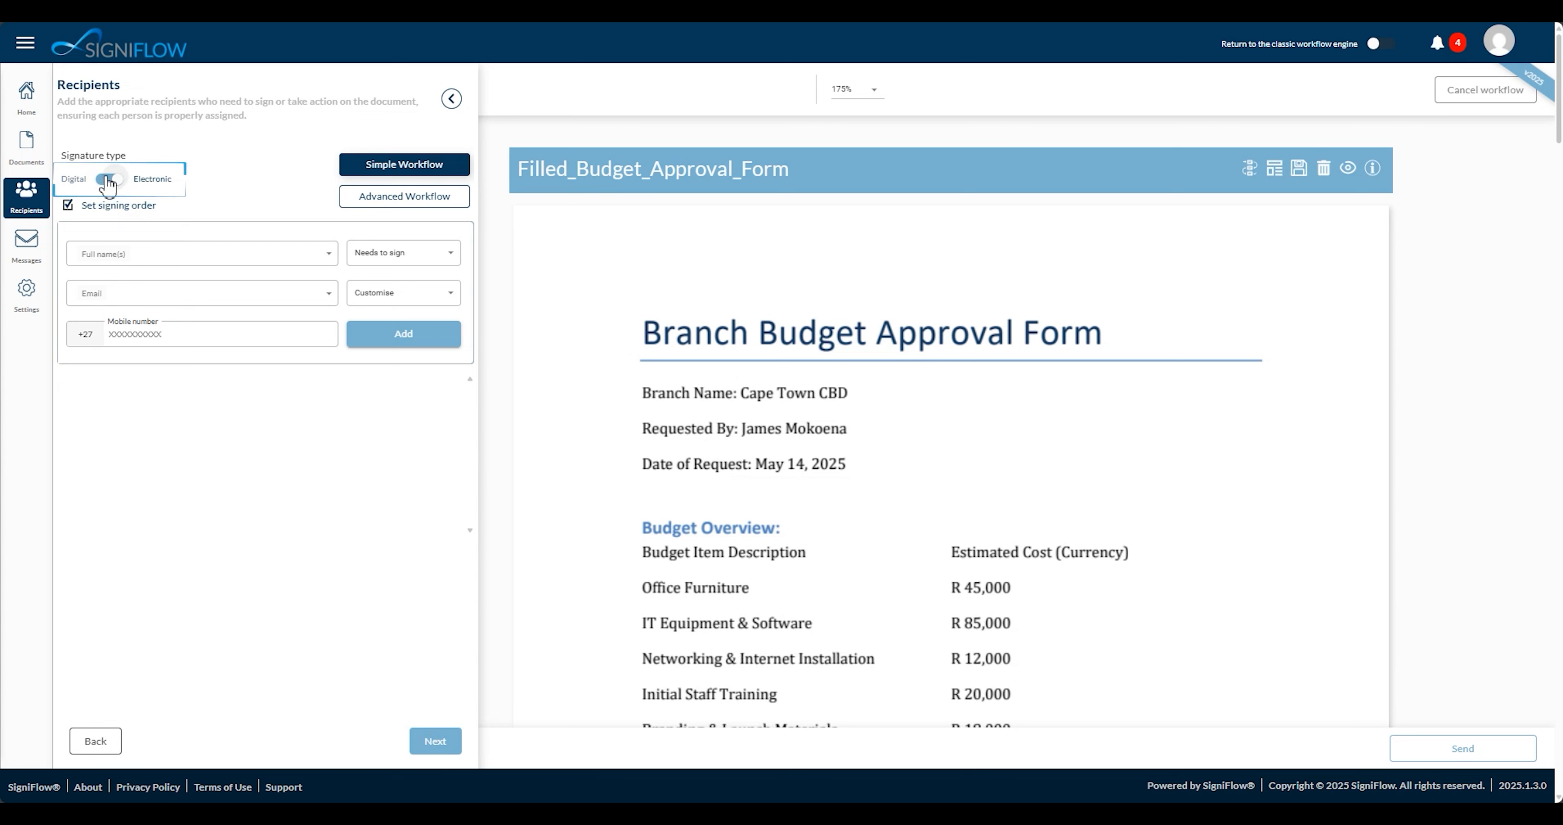
Switch the signature type back to Digital and turn off the signing order for the recipients
{"action": "left_click", "coordinate": [108, 180]}
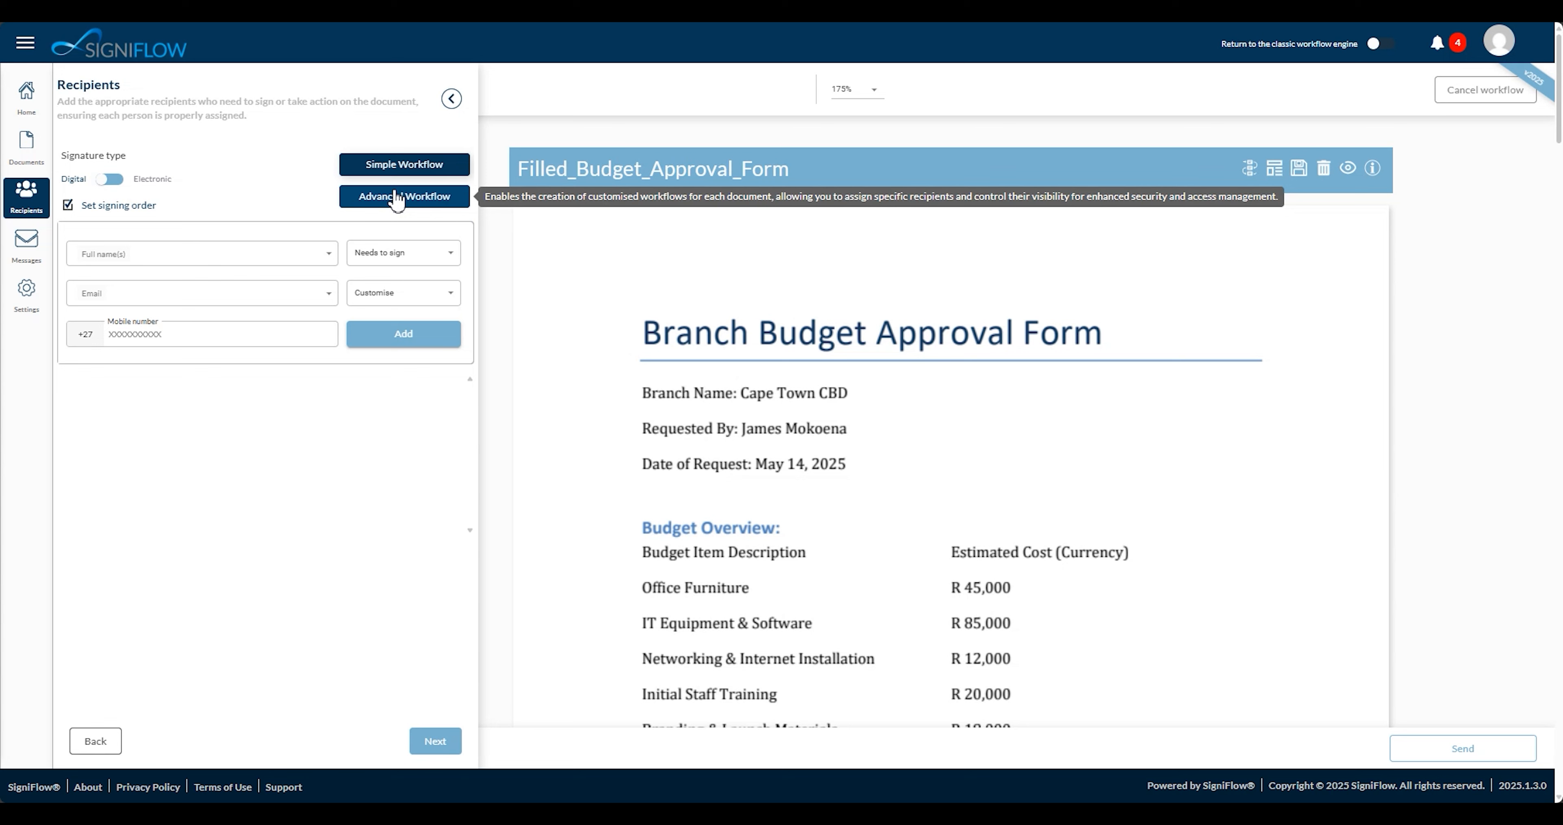
{"action": "left_click", "coordinate": [124, 206]}
{"action": "left_click", "coordinate": [122, 207]}
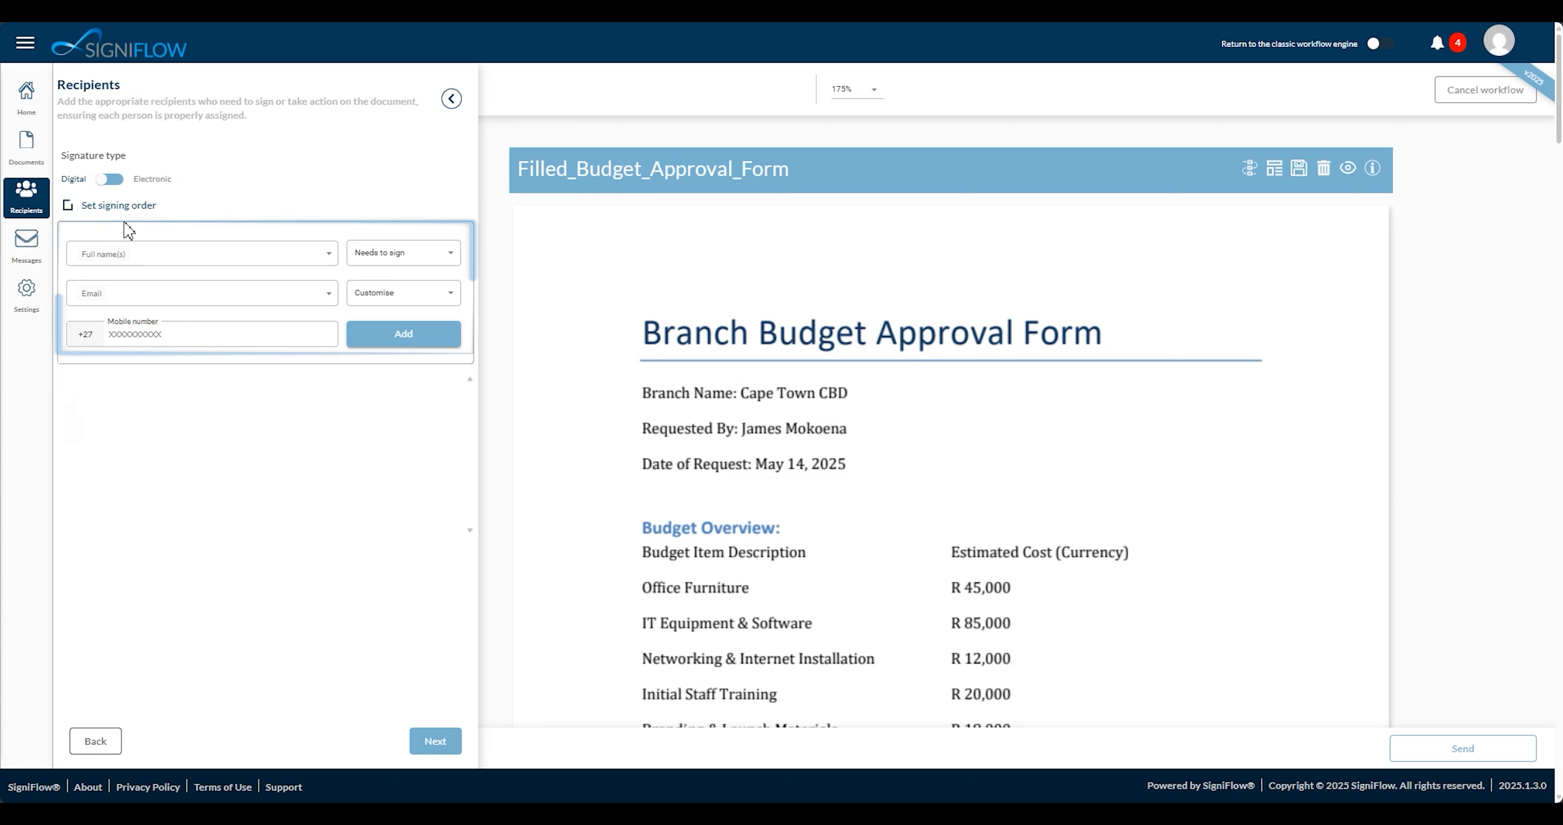
Add the sender's own contact as a recipient with the Needs to sign action, reviewing the customisation options and mobile number
{"action": "left_click", "coordinate": [150, 254]}
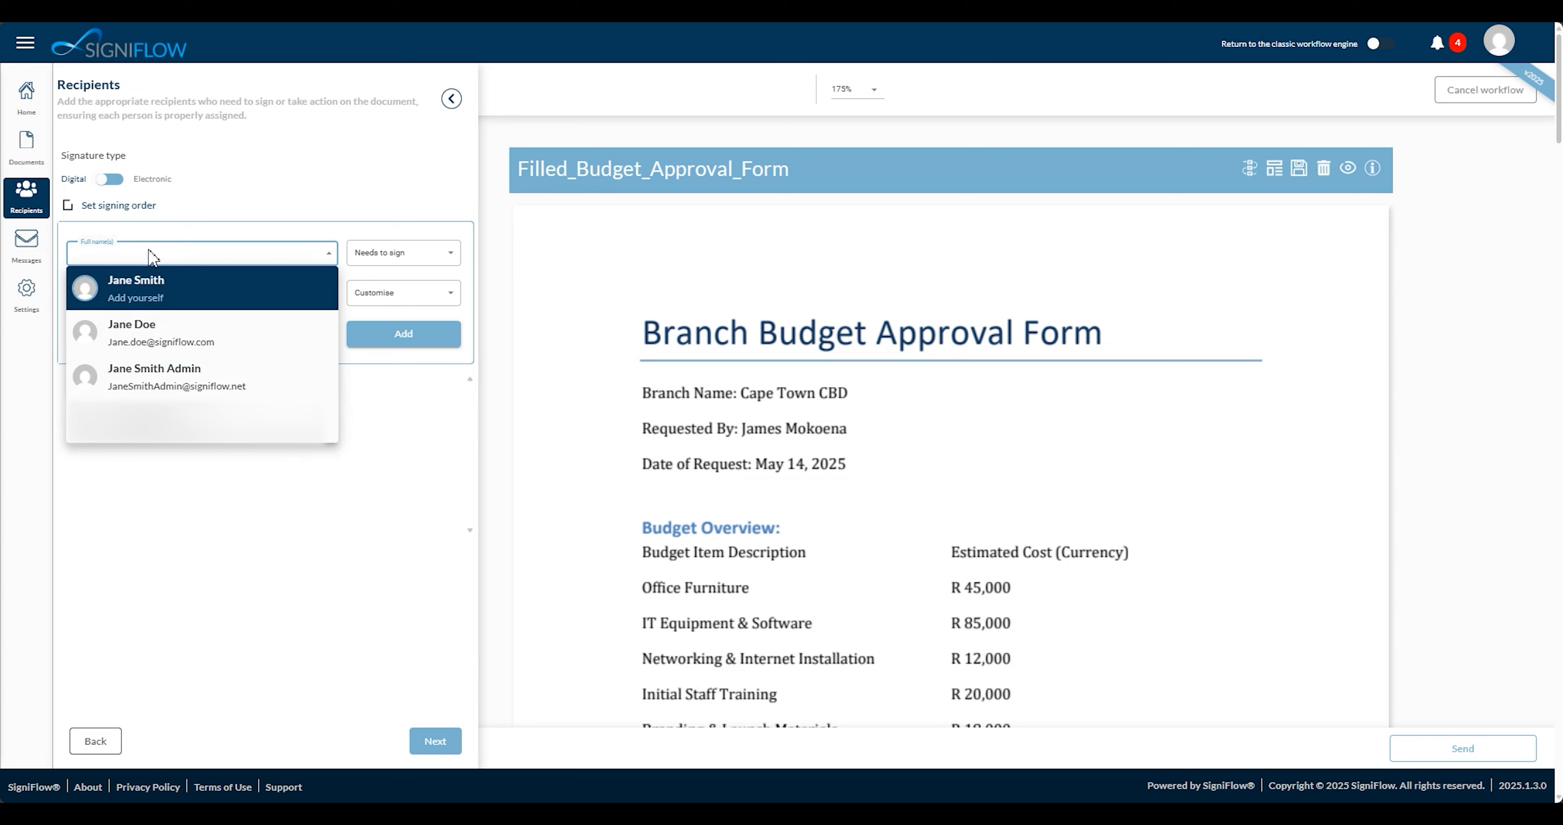
{"action": "type", "text": "Jane Sm"}
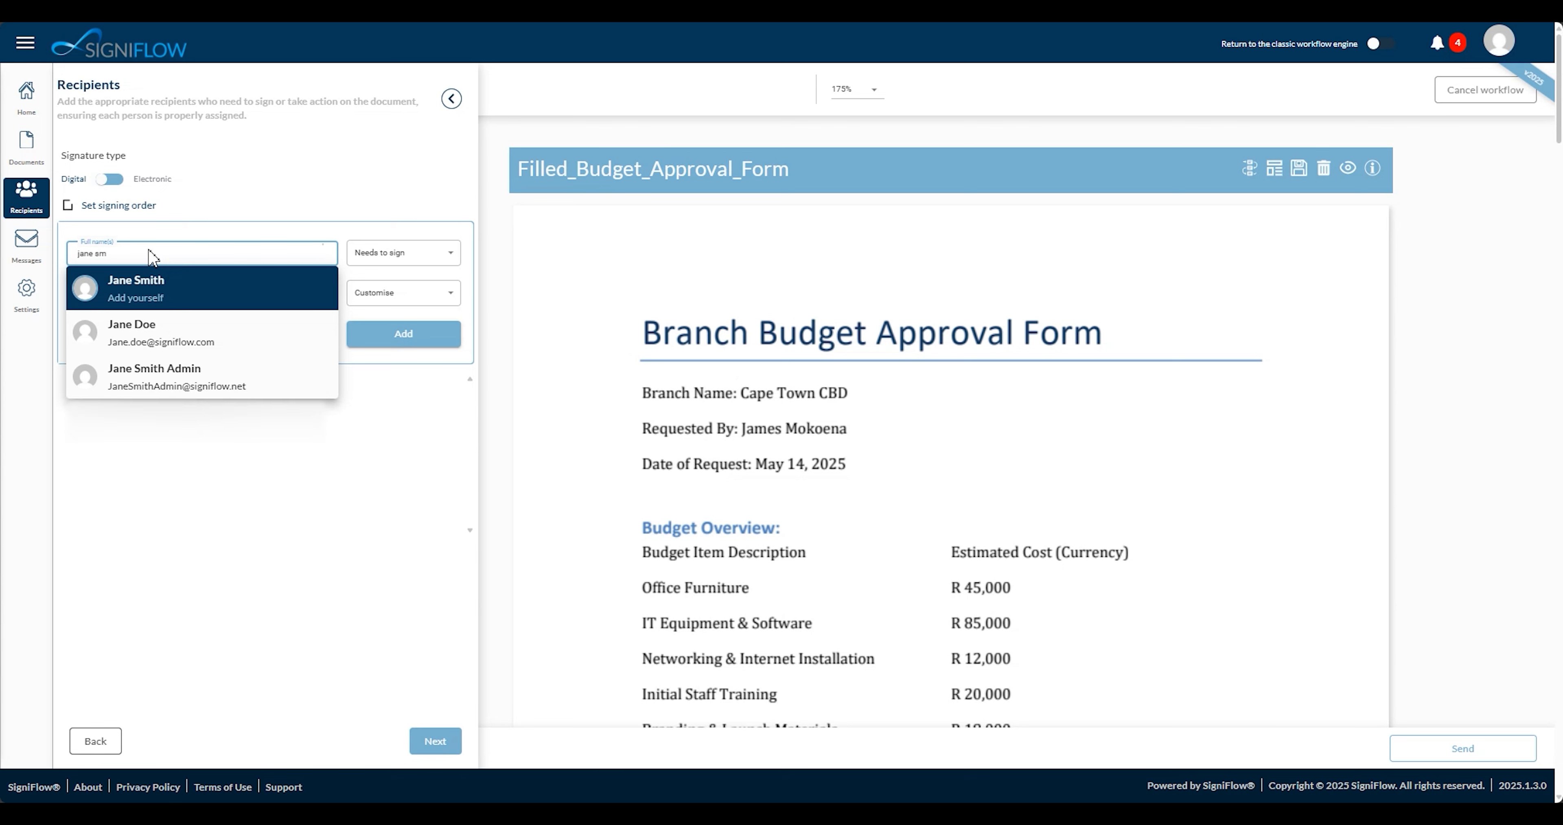
{"action": "left_click", "coordinate": [153, 288]}
{"action": "left_click", "coordinate": [394, 259]}
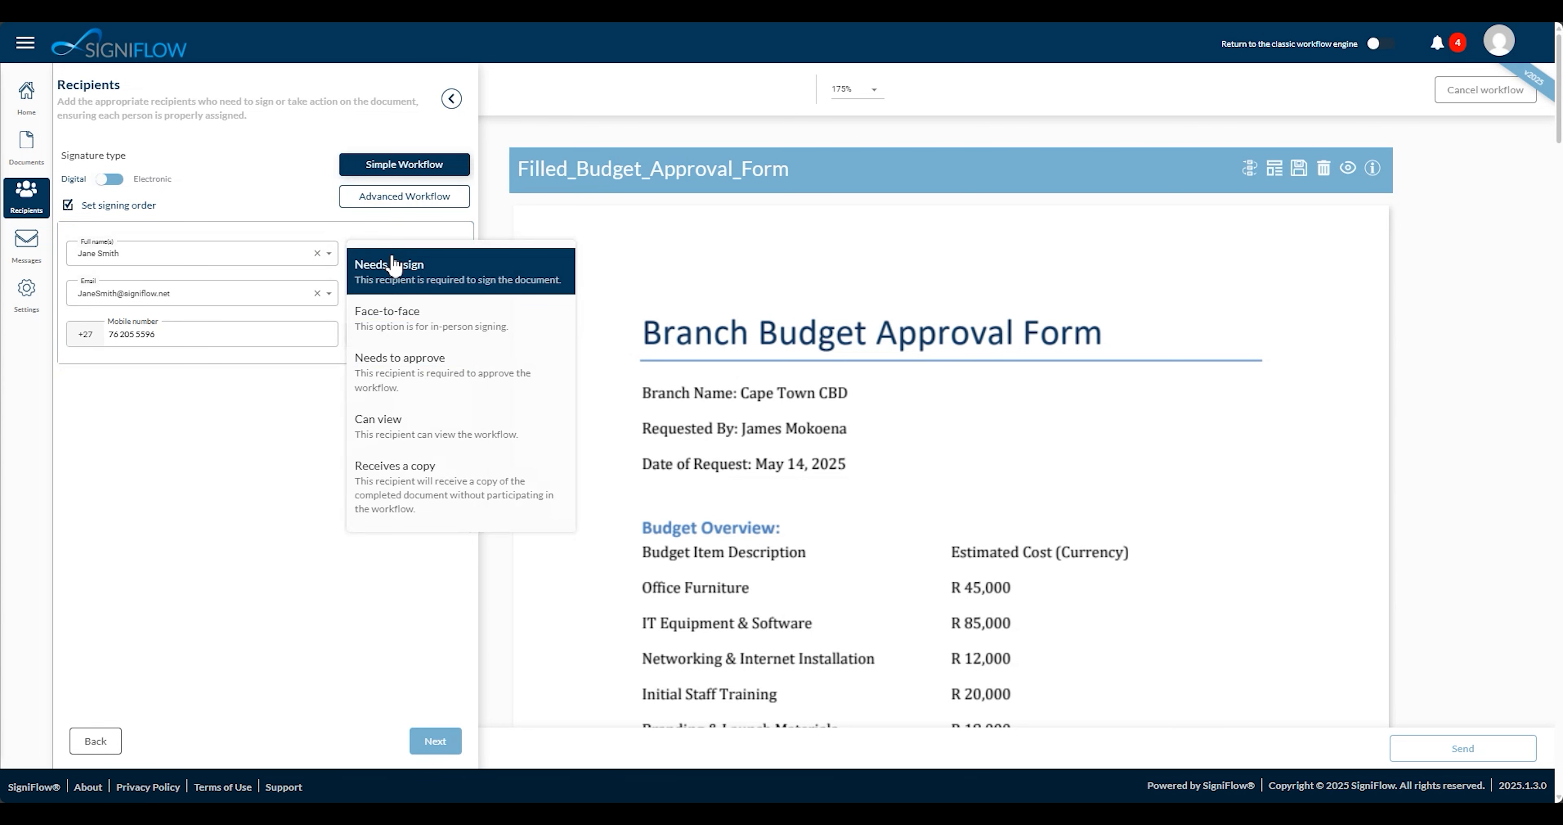
{"action": "left_click", "coordinate": [439, 262]}
{"action": "left_click", "coordinate": [425, 297]}
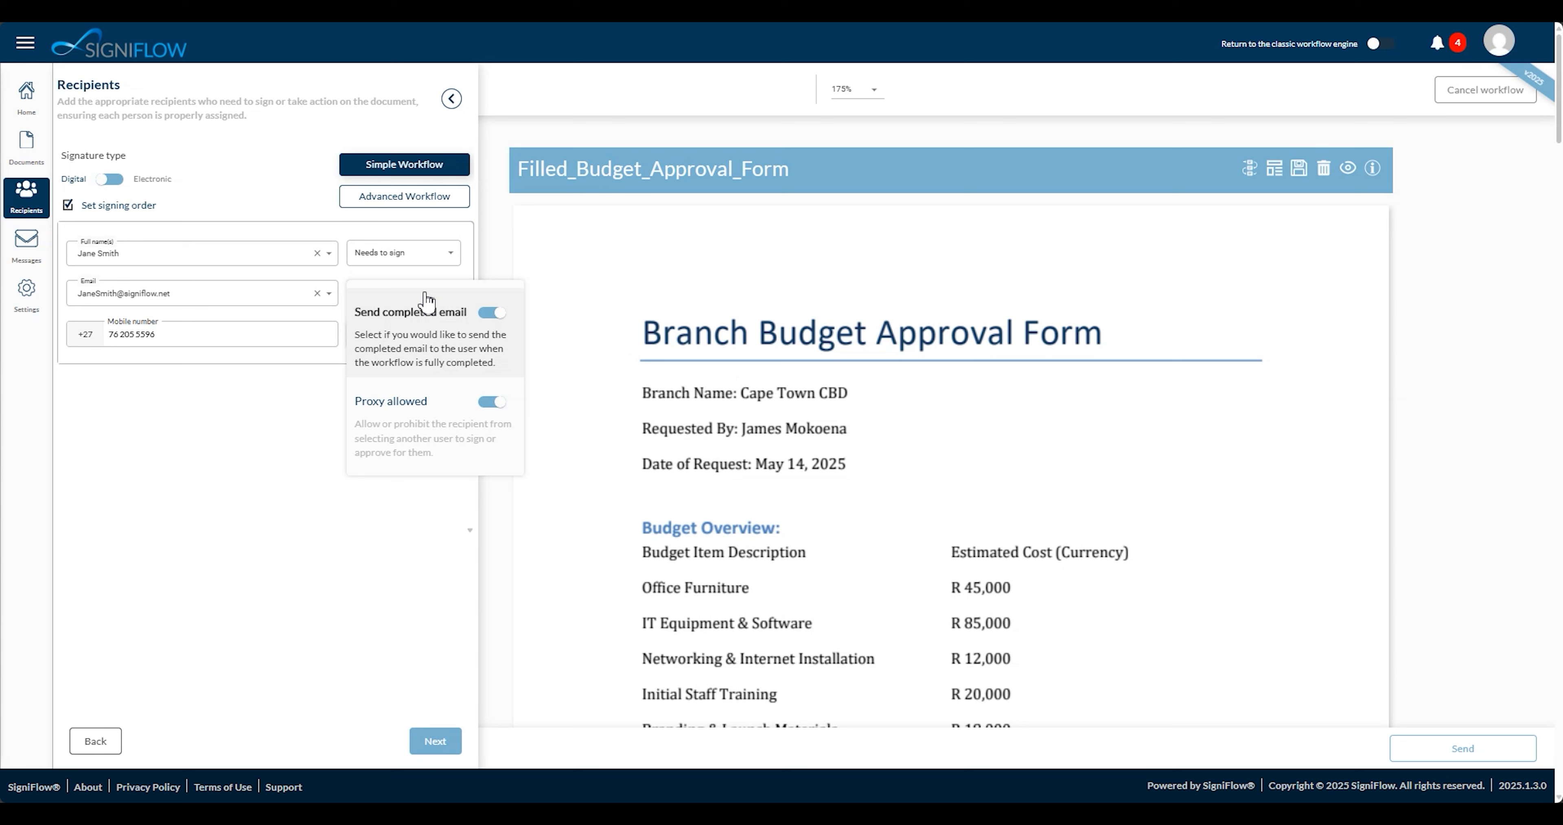
{"action": "left_click", "coordinate": [247, 340]}
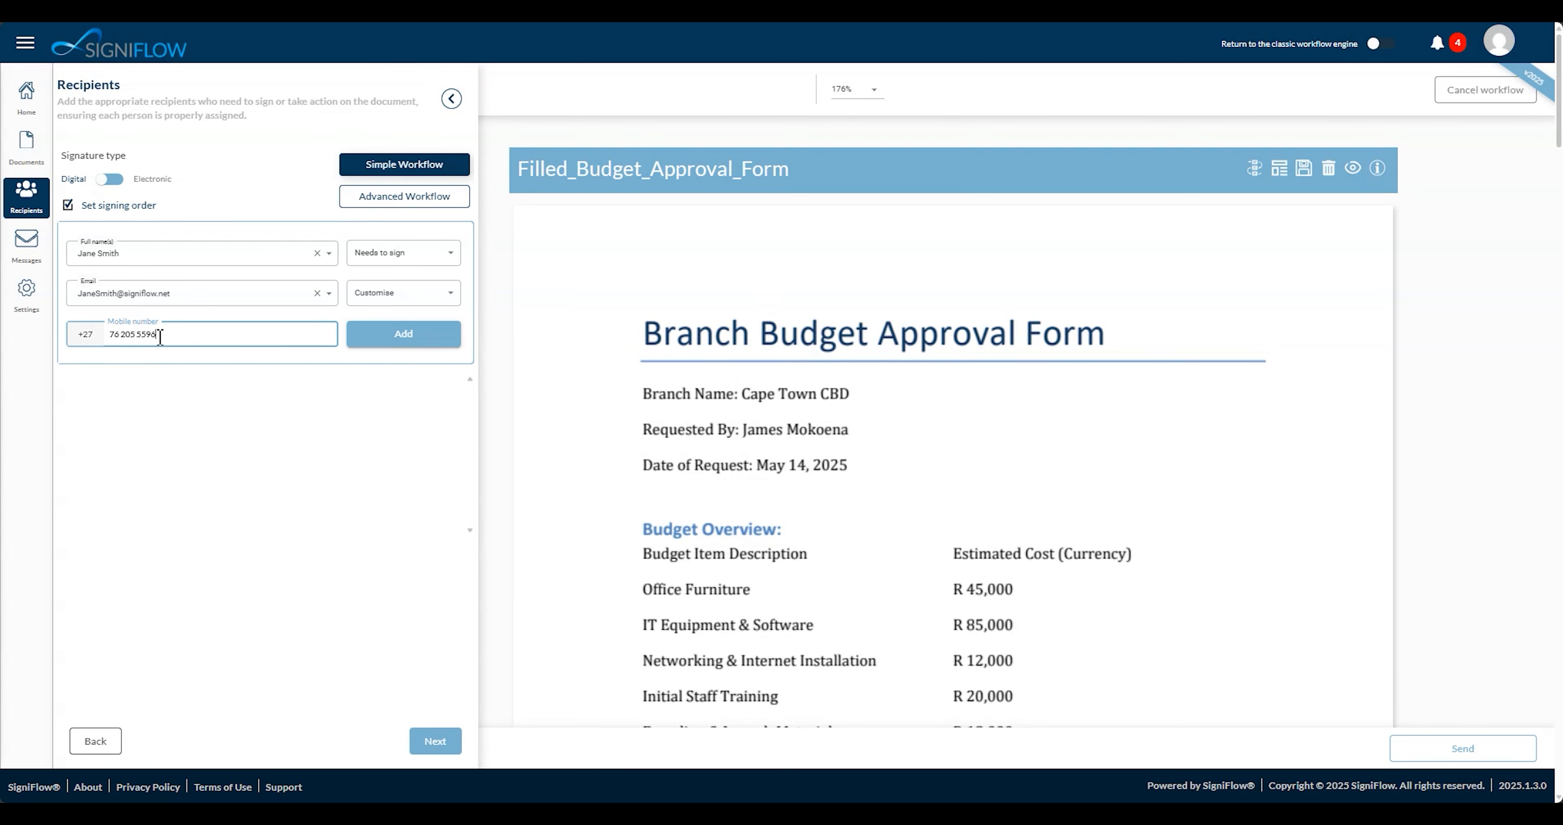
{"action": "left_click", "coordinate": [377, 341]}
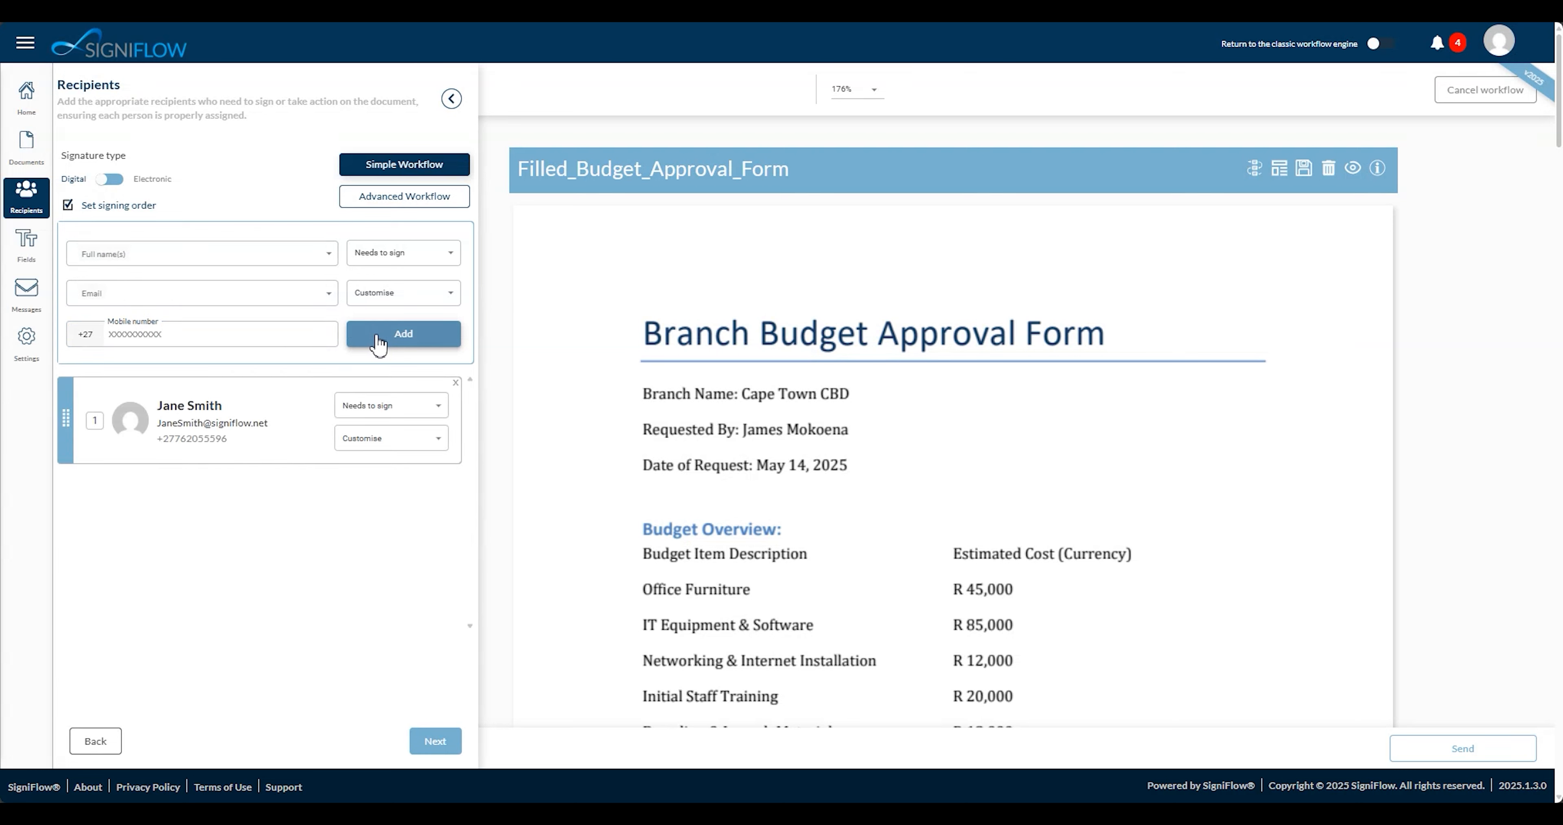
Look up the second signer among the saved contacts and add them as a Needs to sign recipient
{"action": "left_click", "coordinate": [251, 254]}
{"action": "type", "text": "Jane Do"}
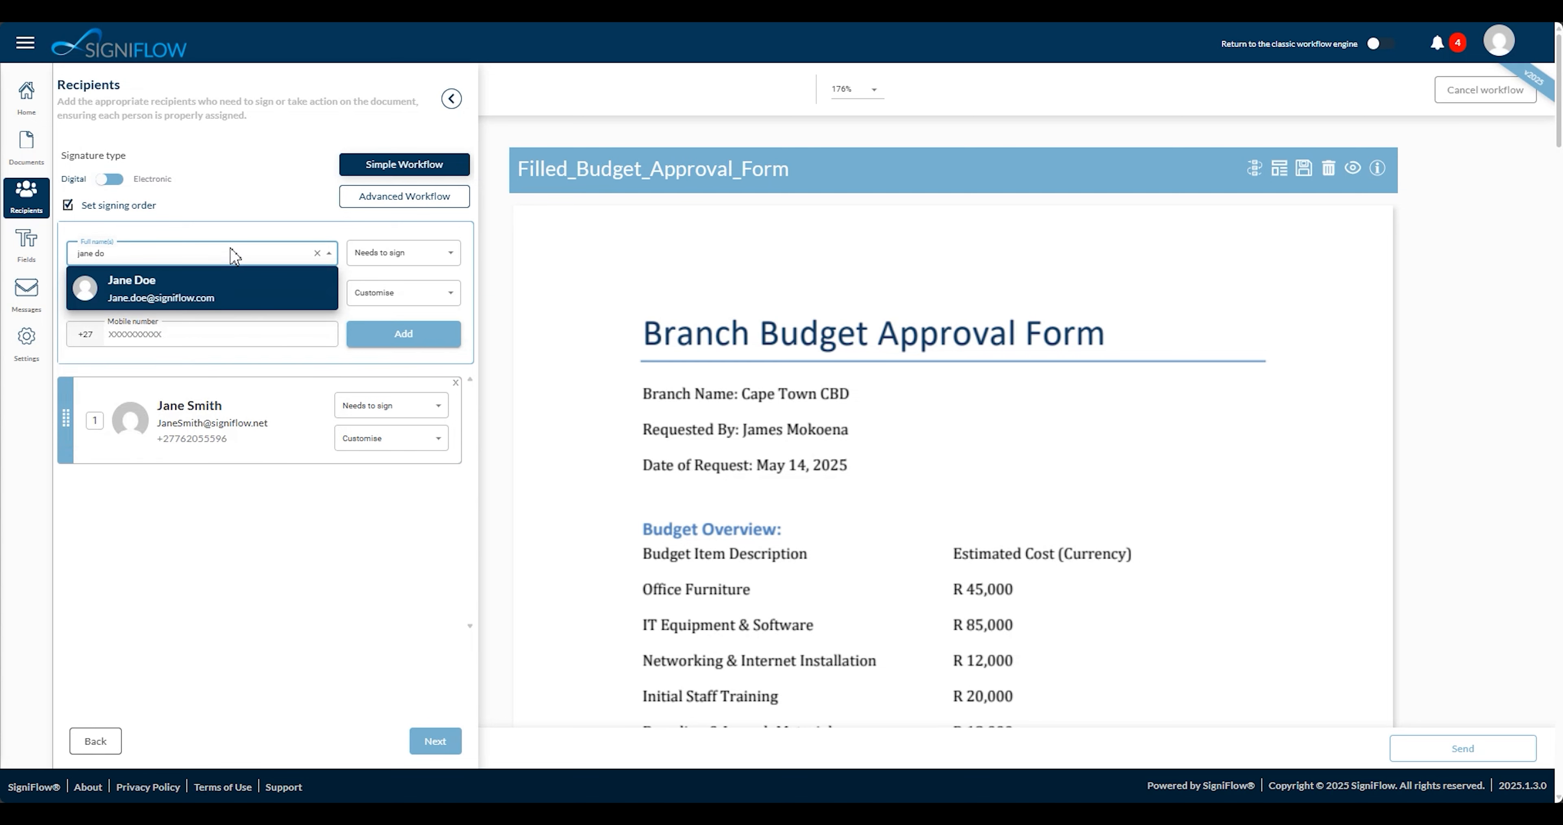
{"action": "left_click", "coordinate": [223, 290]}
{"action": "left_click", "coordinate": [372, 336]}
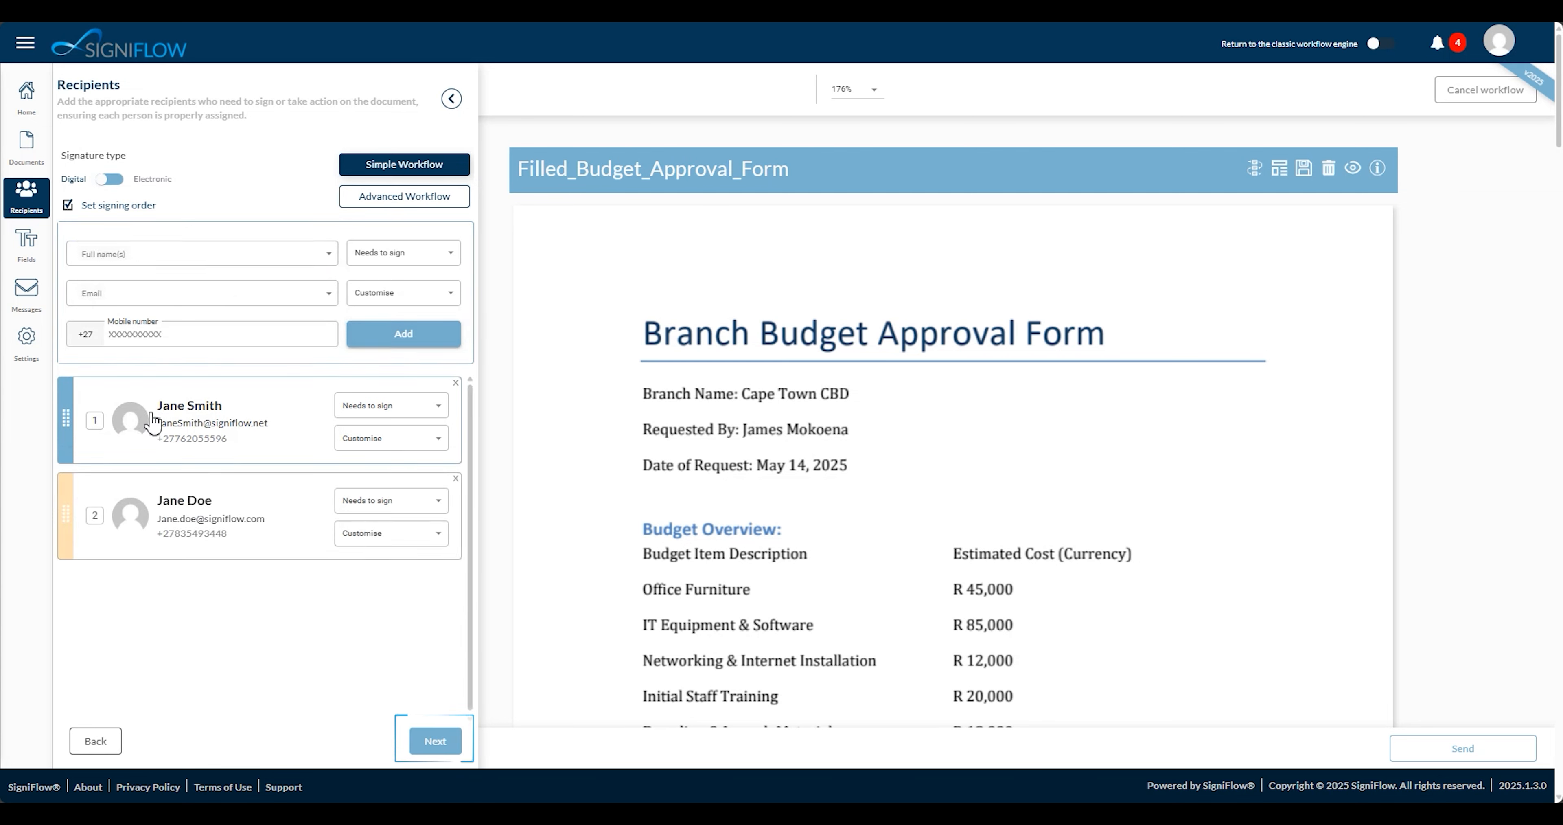
Swap the two recipients' signing positions and swap them back, and combine both recipients into one group
{"action": "left_click_drag", "start_coordinate": [65, 417], "coordinate": [76, 628]}
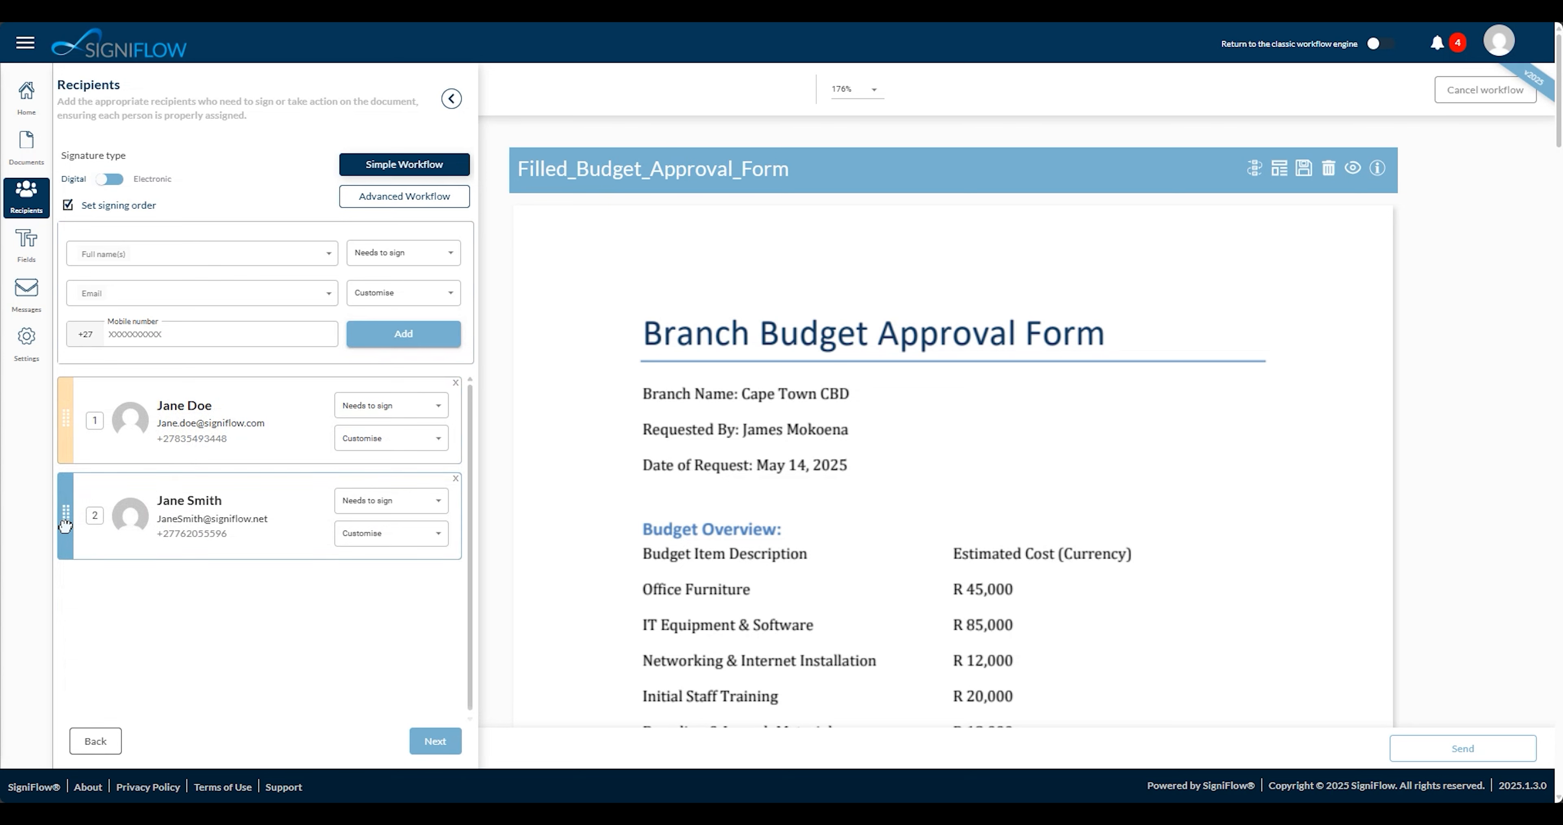
{"action": "left_click_drag", "start_coordinate": [59, 516], "coordinate": [70, 411]}
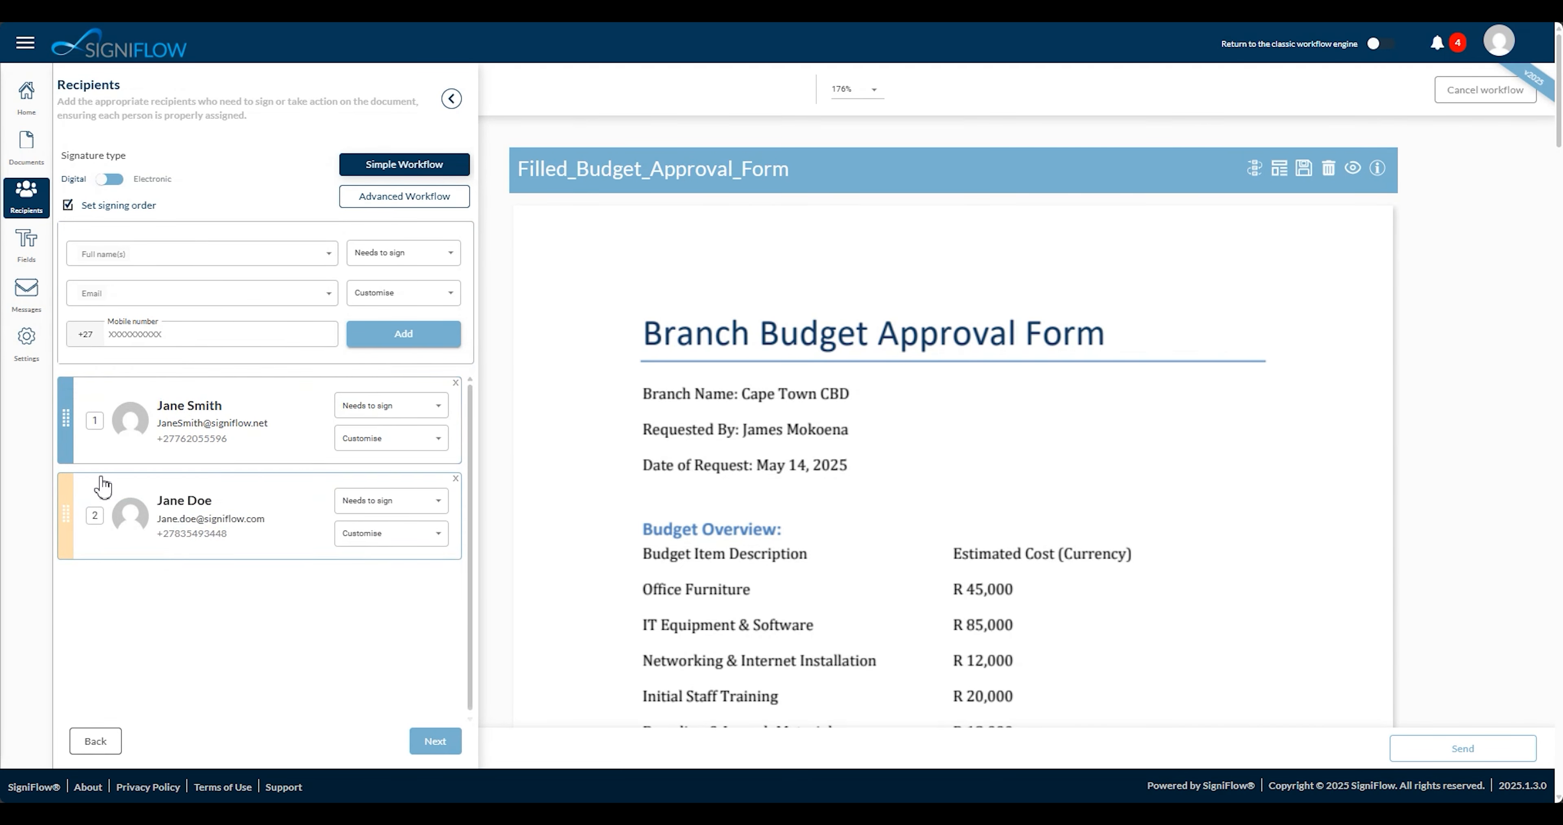
{"action": "left_click", "coordinate": [98, 421]}
{"action": "left_click", "coordinate": [100, 439]}
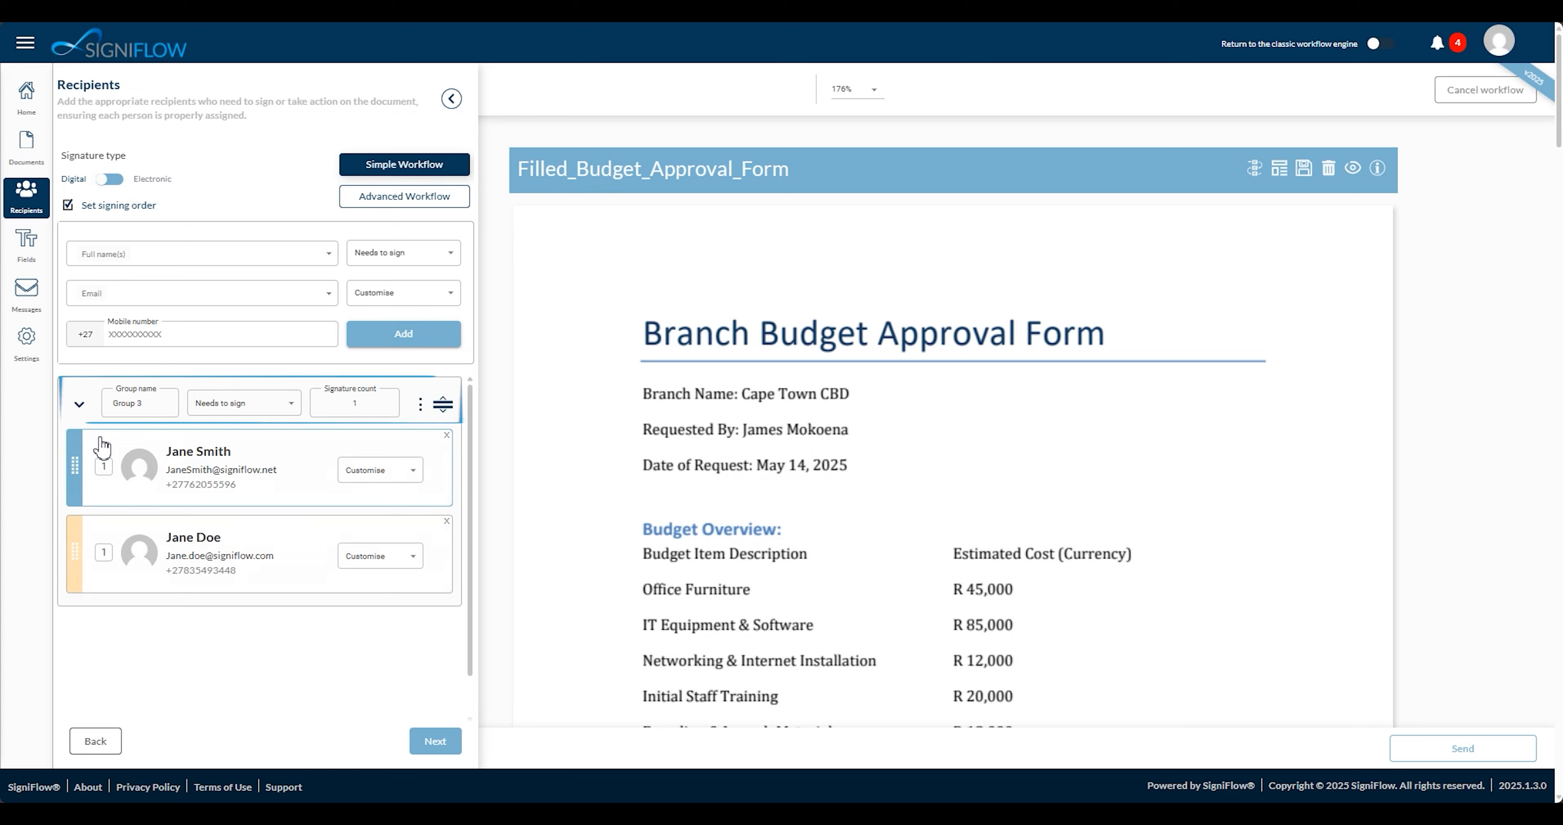
Rename the recipient group to Senior Directors
{"action": "left_click", "coordinate": [151, 407]}
{"action": "key", "text": "BackSpace"}
{"action": "key", "text": "BackSpace"}
{"action": "key", "text": "BackSpace"}
{"action": "key", "text": "BackSpace"}
{"action": "key", "text": "BackSpace"}
{"action": "key", "text": "BackSpace"}
{"action": "key", "text": "BackSpace"}
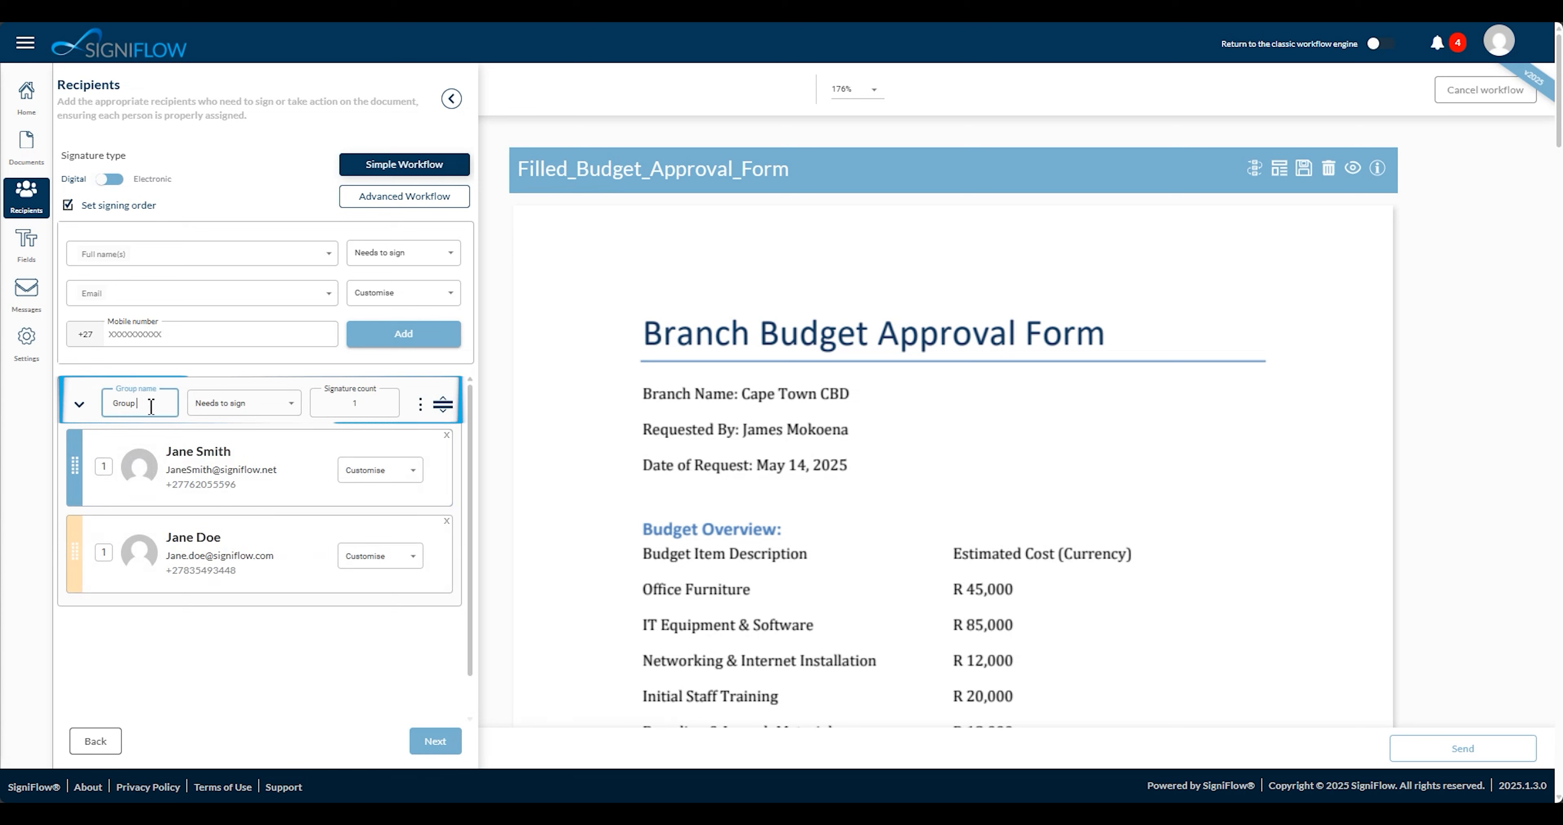
{"action": "type", "text": "S"}
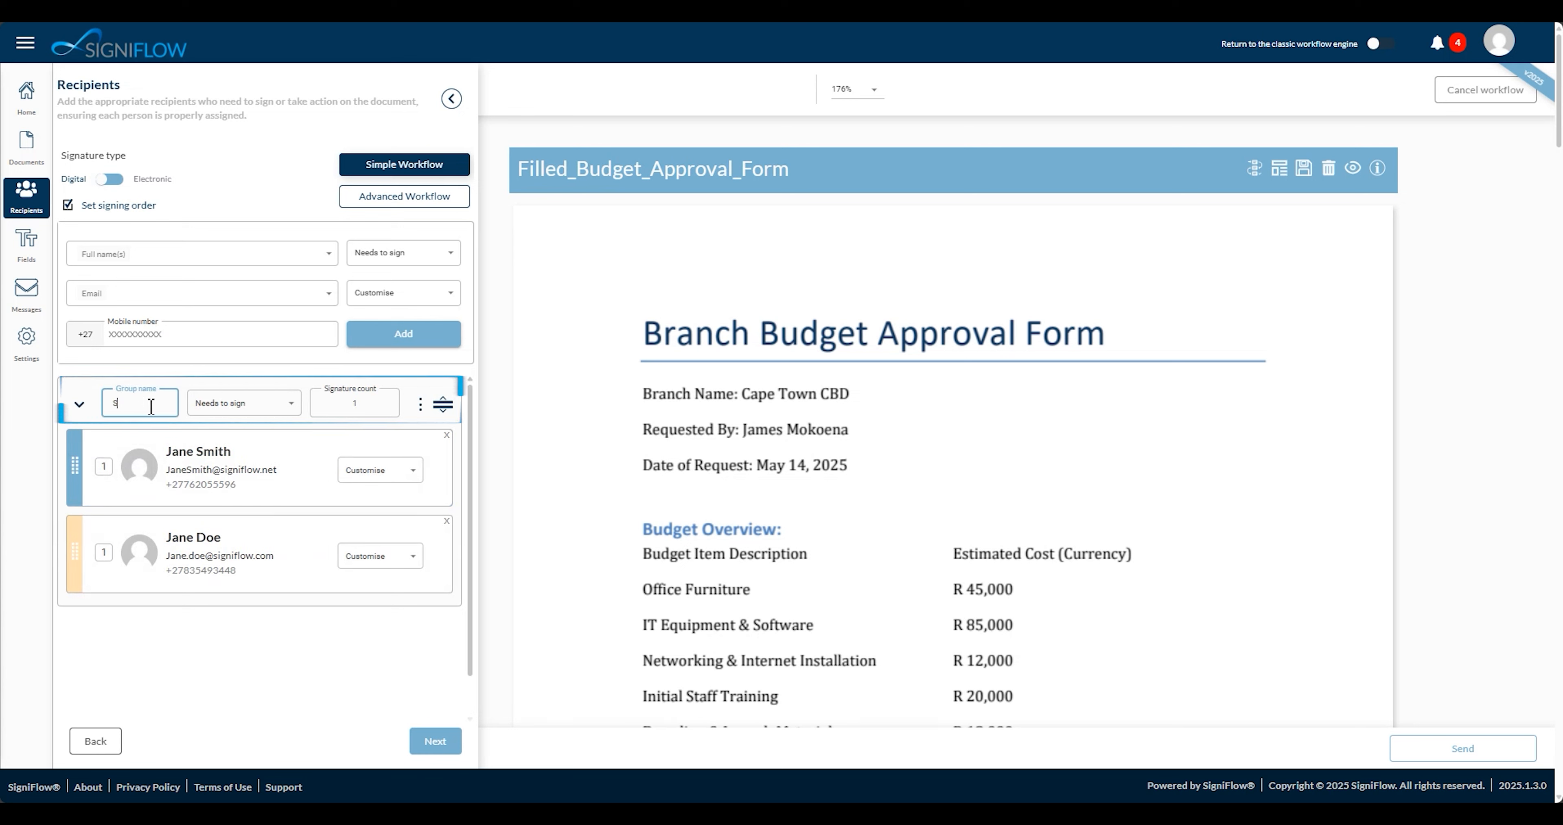
{"action": "type", "text": "enior D"}
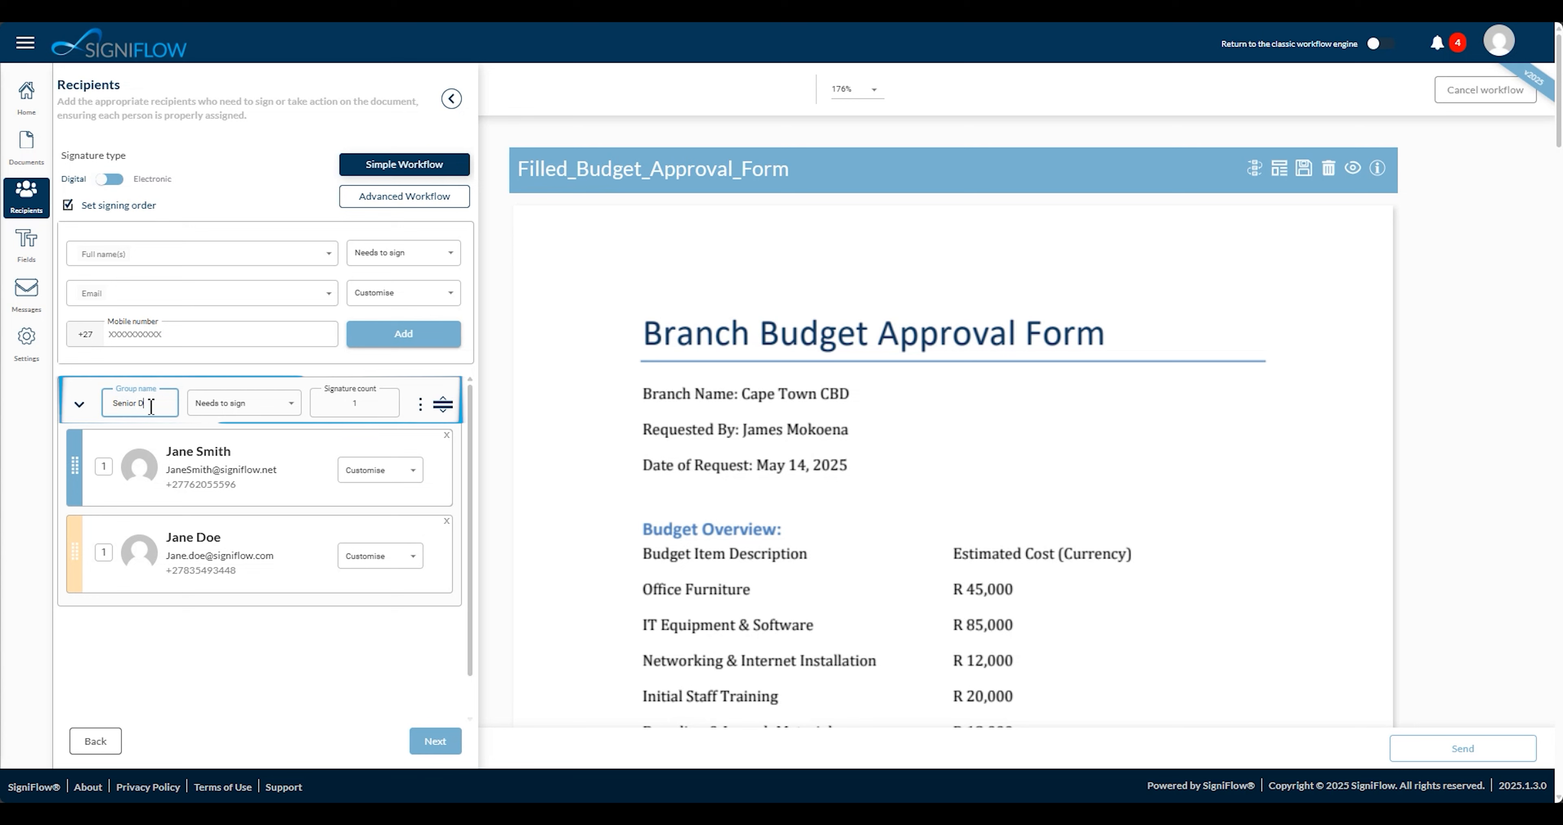
{"action": "type", "text": "irectors"}
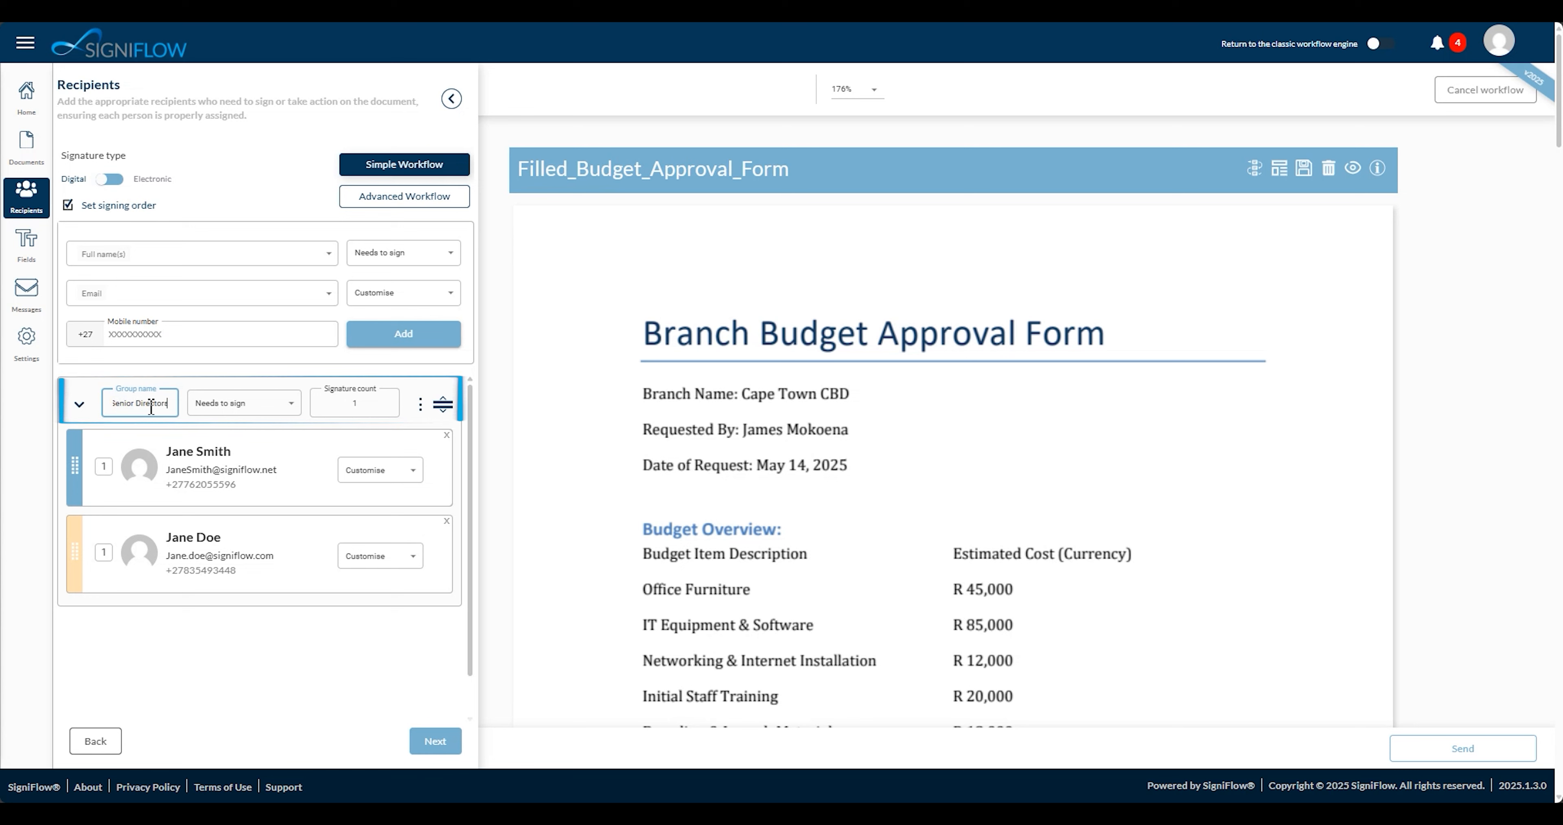
{"action": "left_click", "coordinate": [207, 391]}
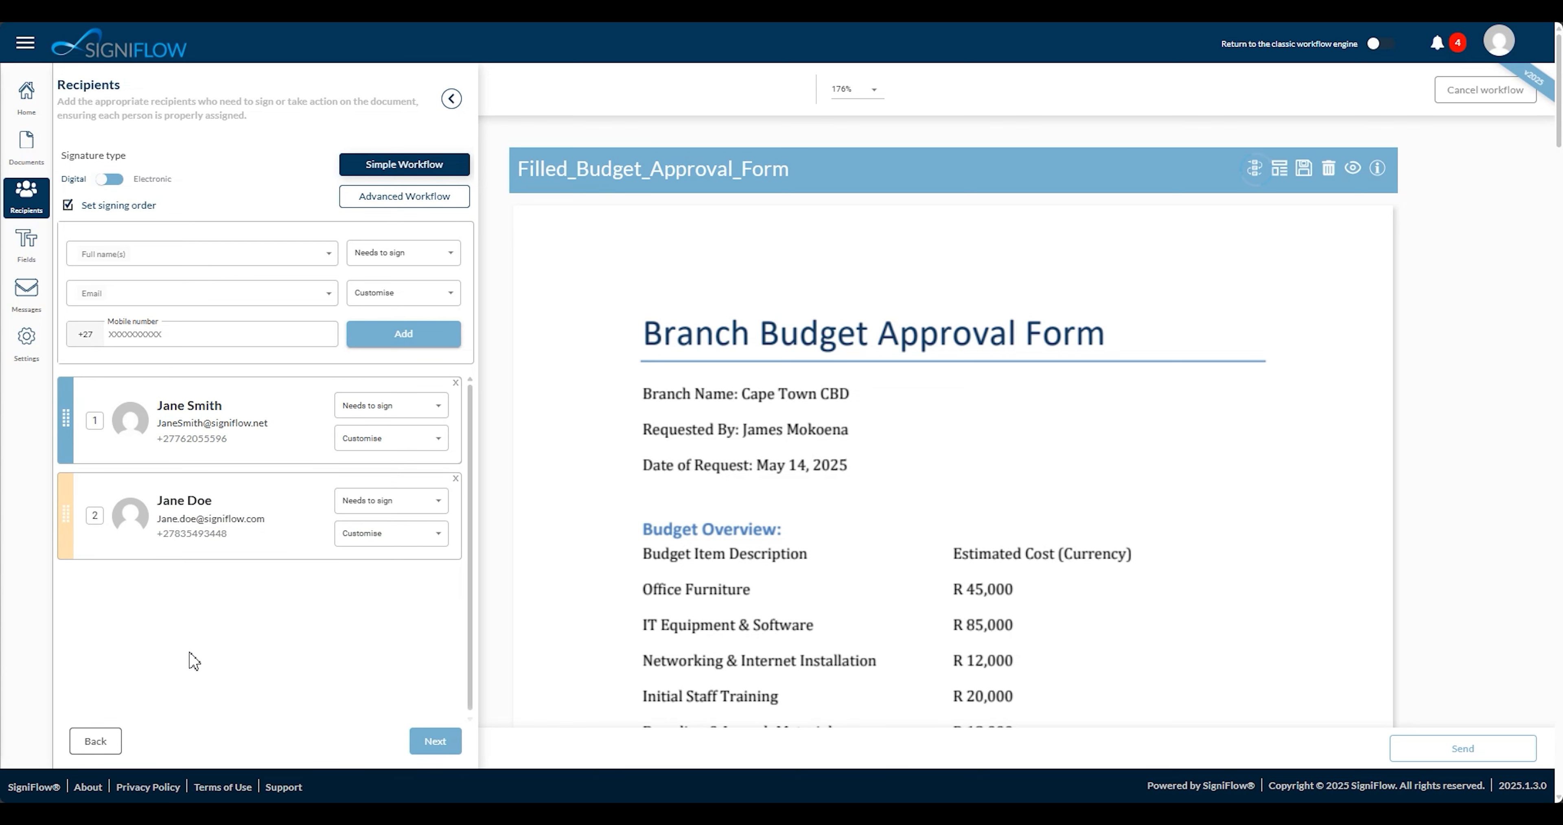
Browse the available workflow templates for the document and preview the personal Signer 1 template without applying it
{"action": "left_click", "coordinate": [1260, 174]}
{"action": "left_click", "coordinate": [373, 210]}
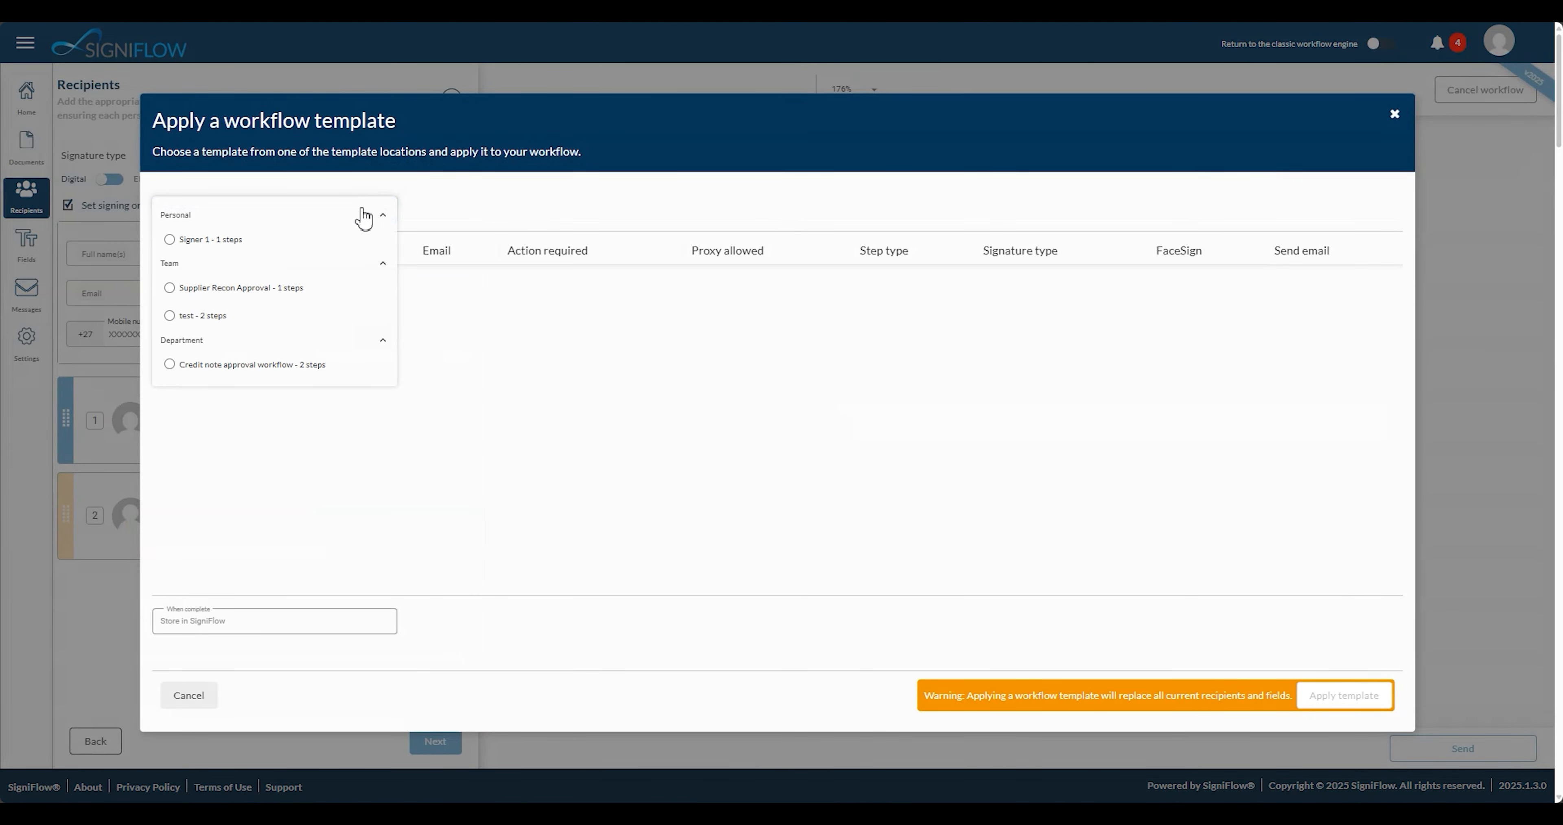
{"action": "left_click", "coordinate": [241, 241]}
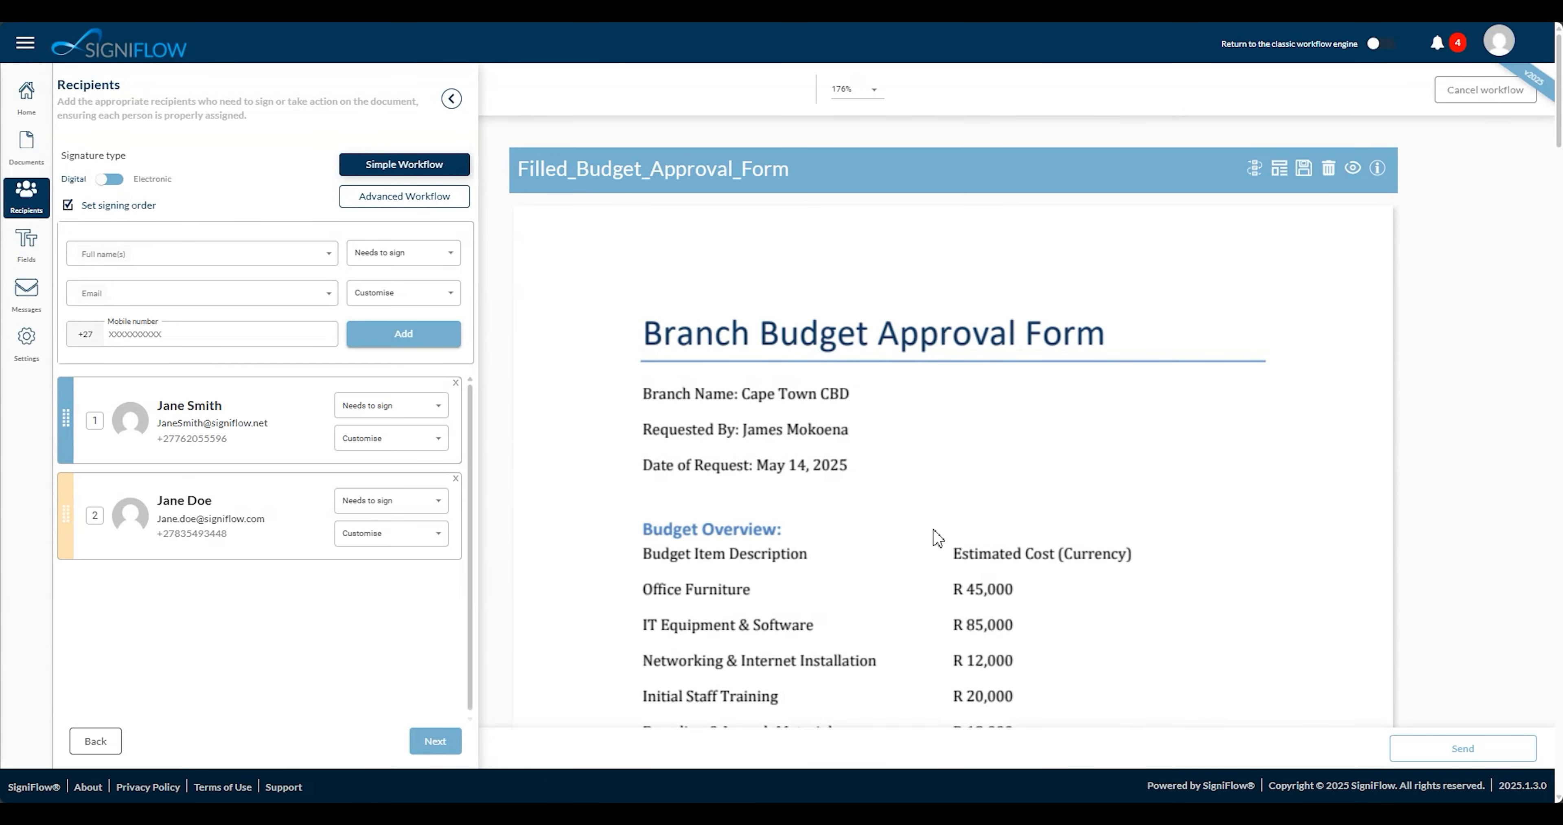
View the form template chooser for Filled_Budget_Approval_Form and close it without applying a template
{"action": "left_click", "coordinate": [1282, 193]}
{"action": "left_click", "coordinate": [1282, 173]}
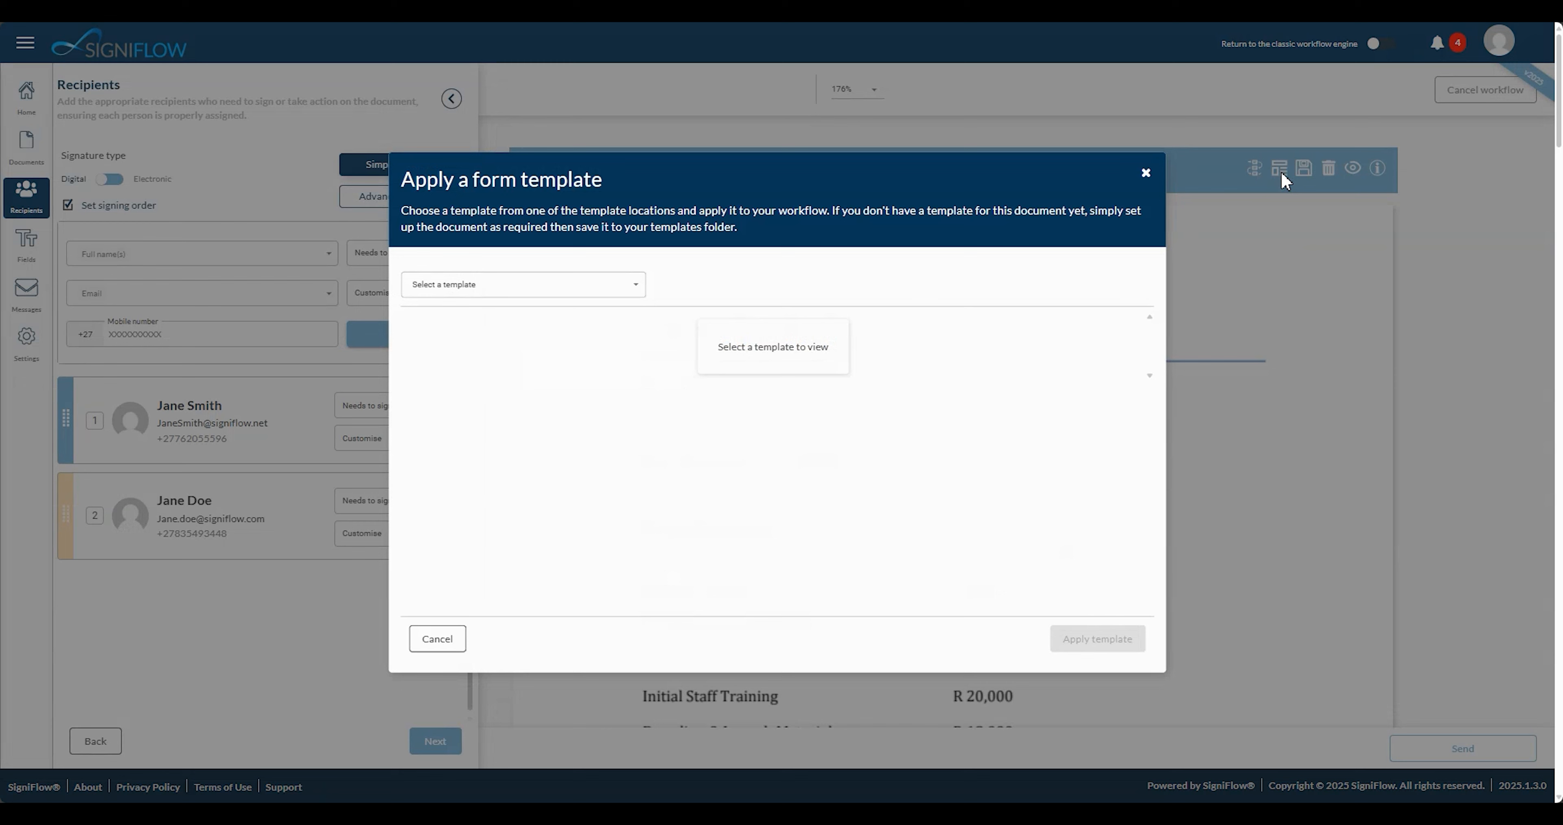
{"action": "left_click", "coordinate": [1282, 174]}
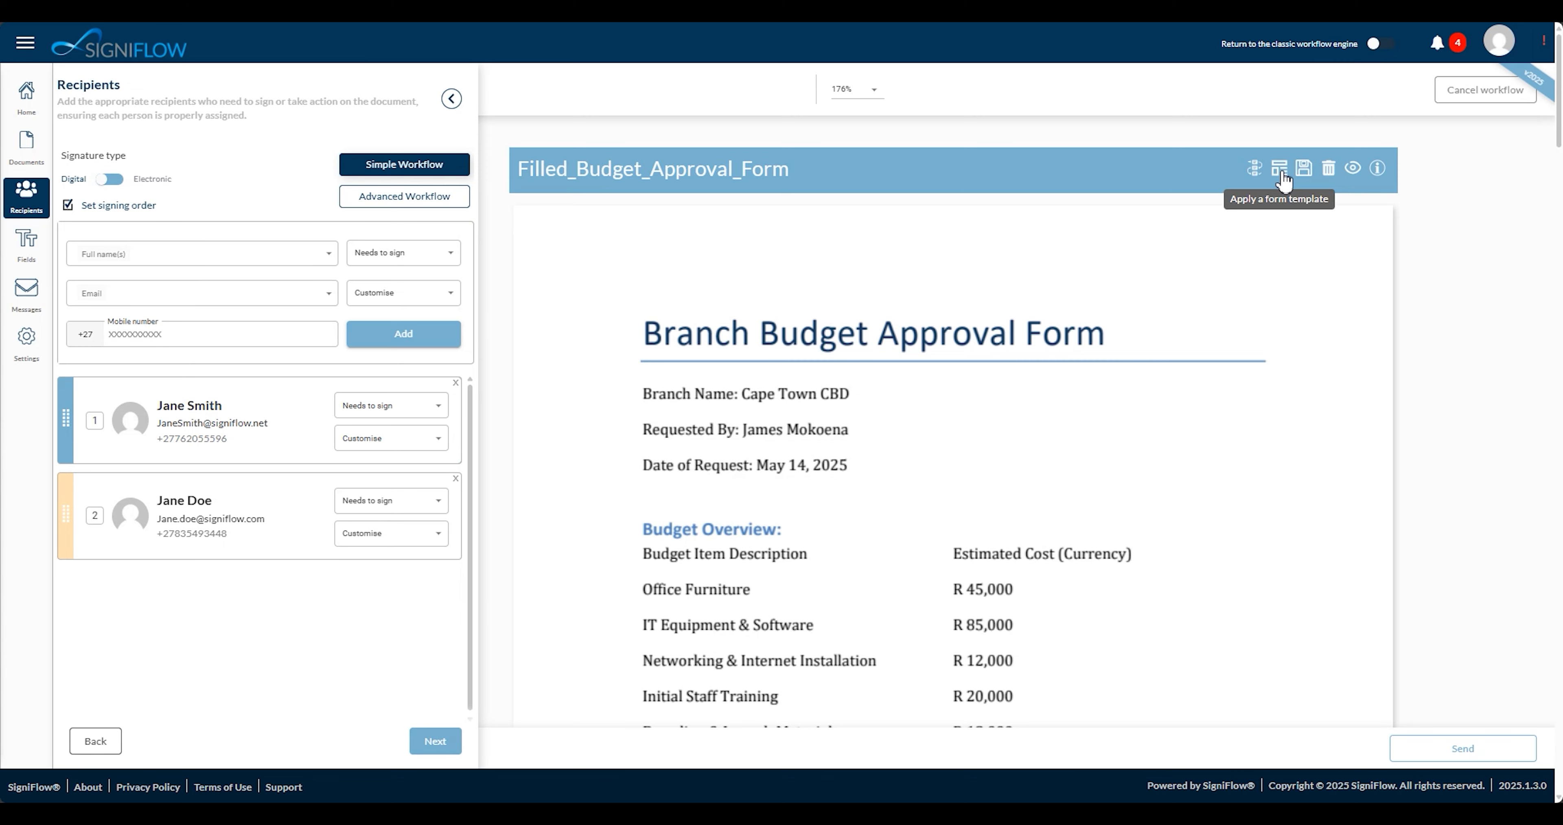
Save Filled_Budget_Approval_Form as a form template (fields) named Director signature with Personal scope
{"action": "left_click", "coordinate": [1305, 175]}
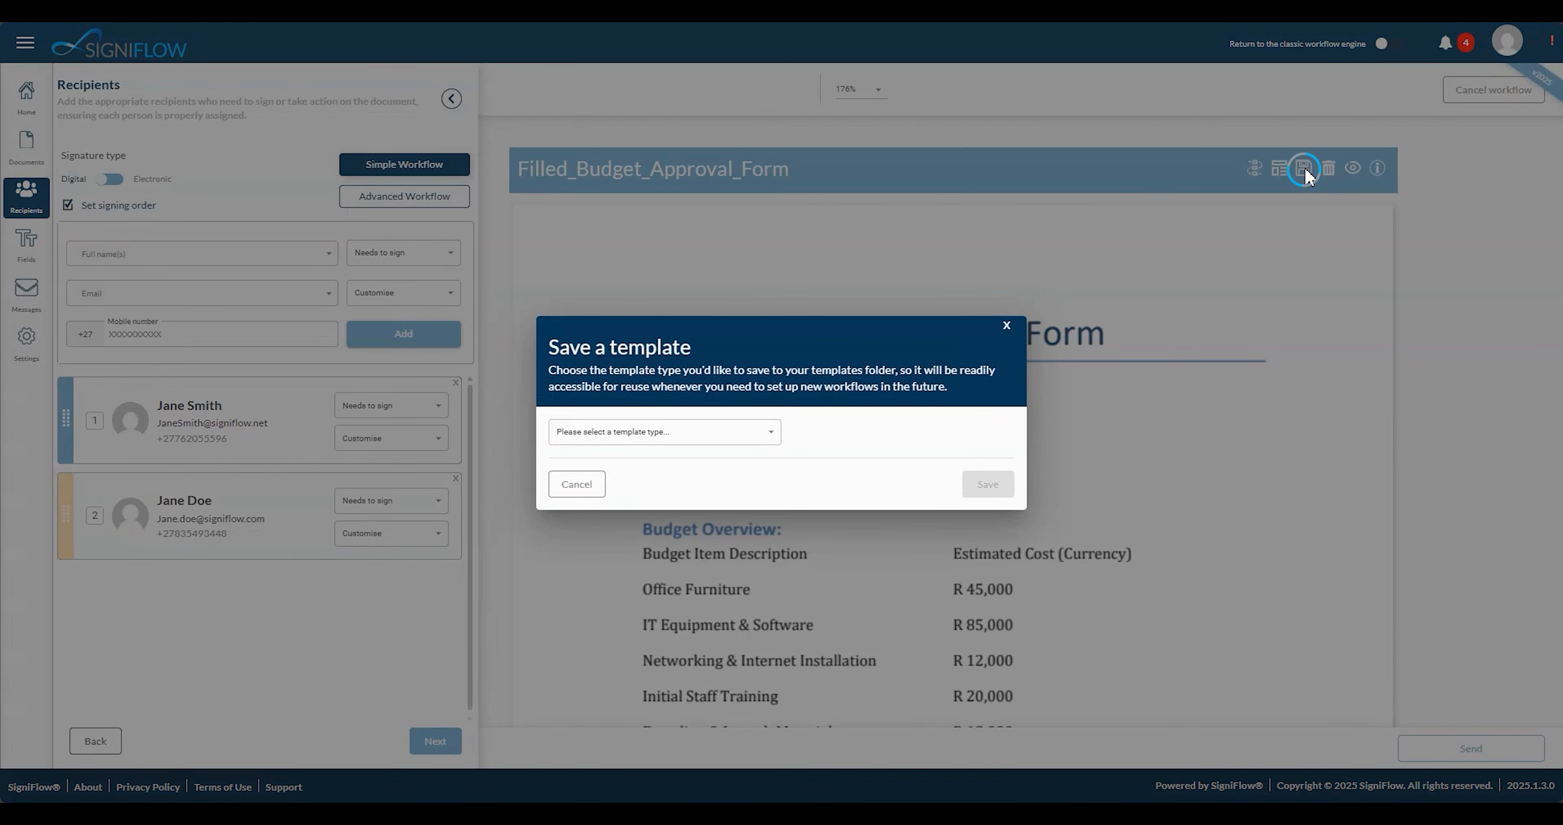
{"action": "left_click", "coordinate": [750, 433]}
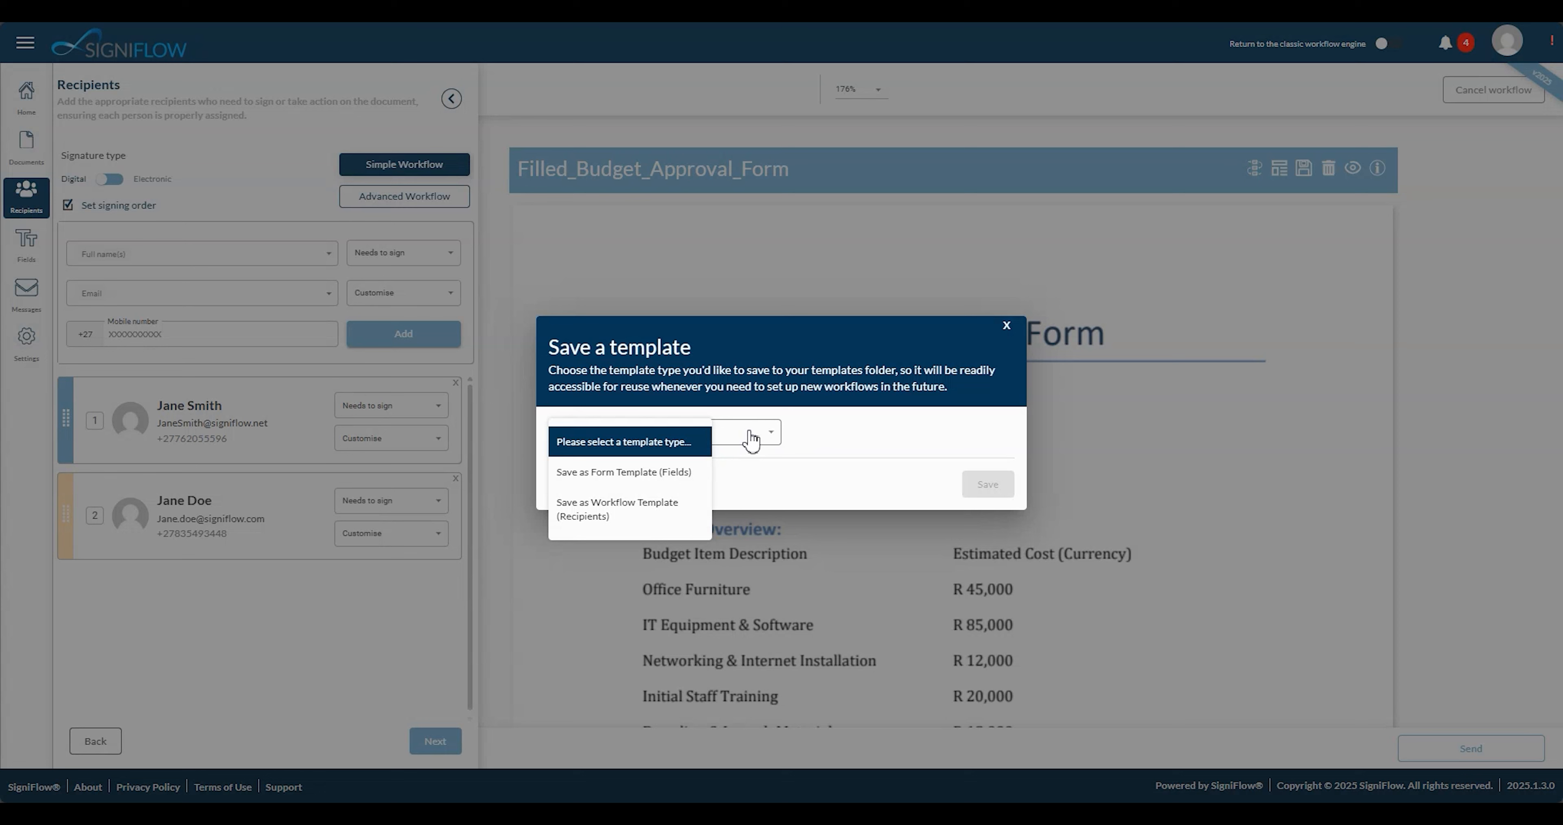
{"action": "left_click", "coordinate": [655, 474]}
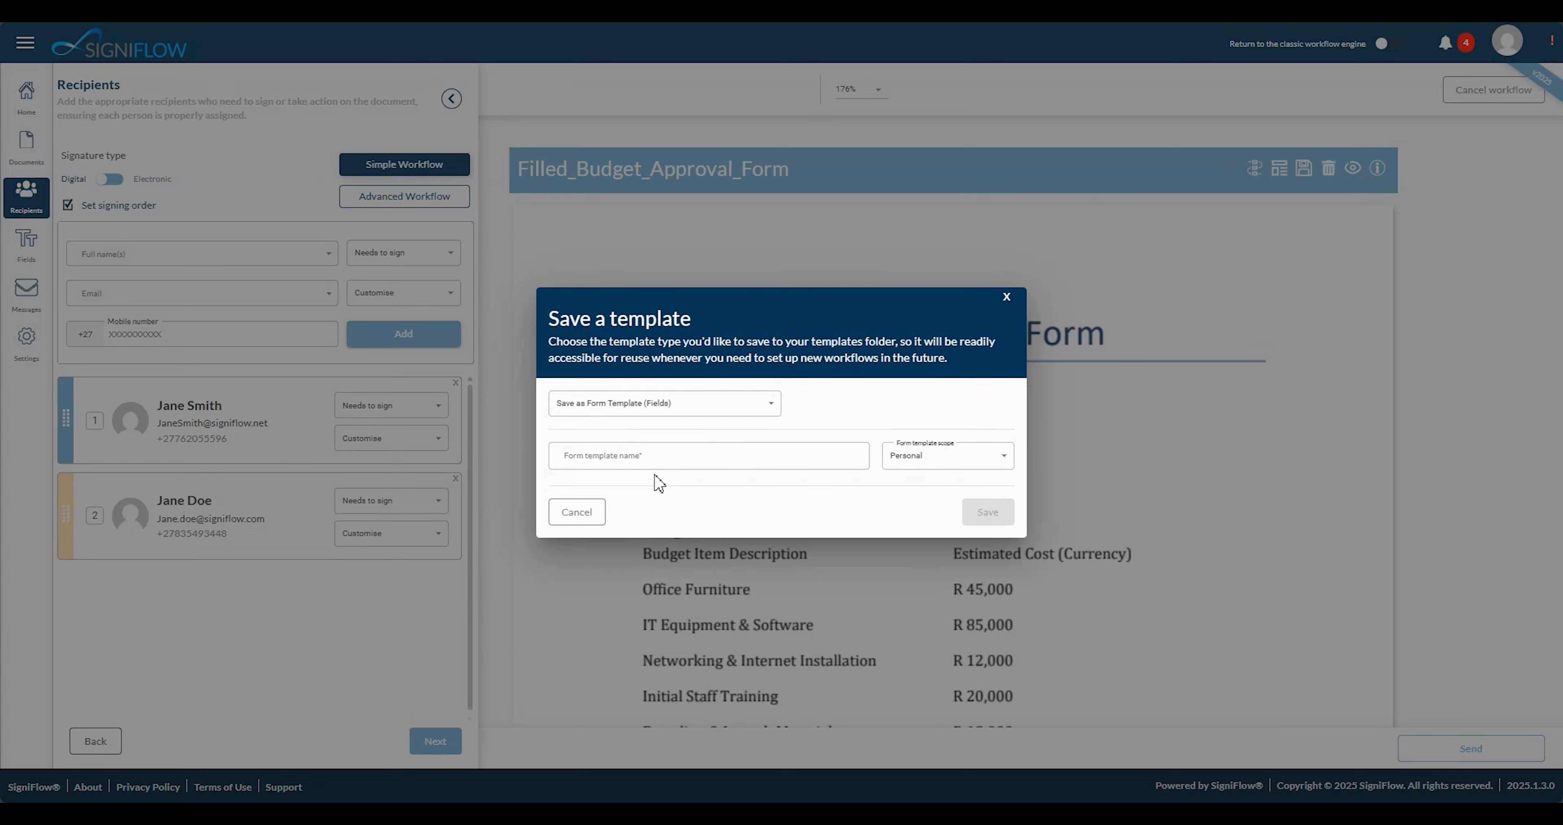
{"action": "left_click", "coordinate": [662, 461]}
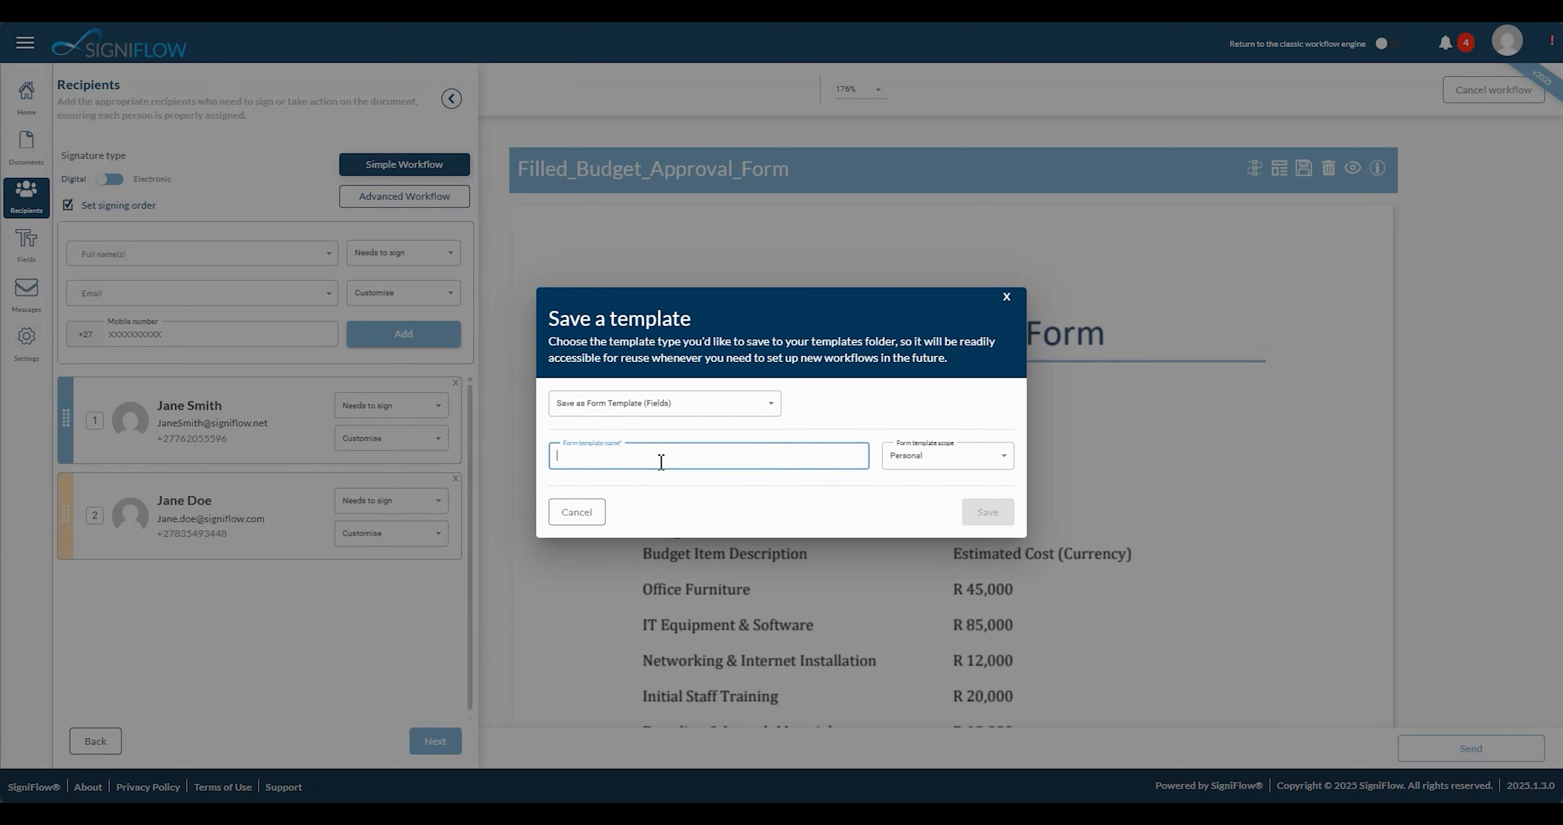
{"action": "type", "text": "Dire"}
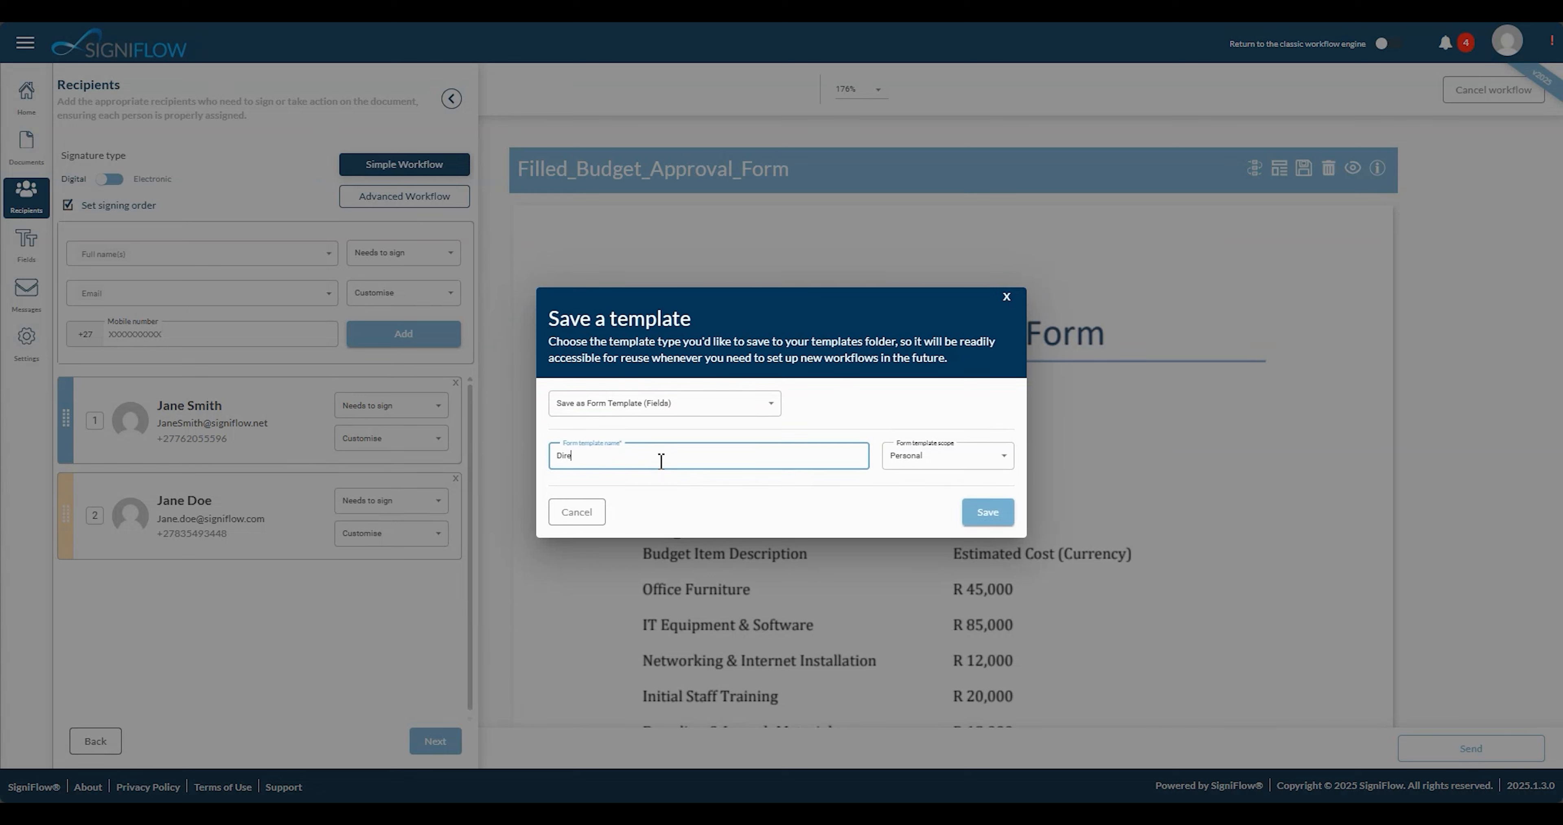
{"action": "type", "text": "ctor signature"}
{"action": "left_click", "coordinate": [671, 496]}
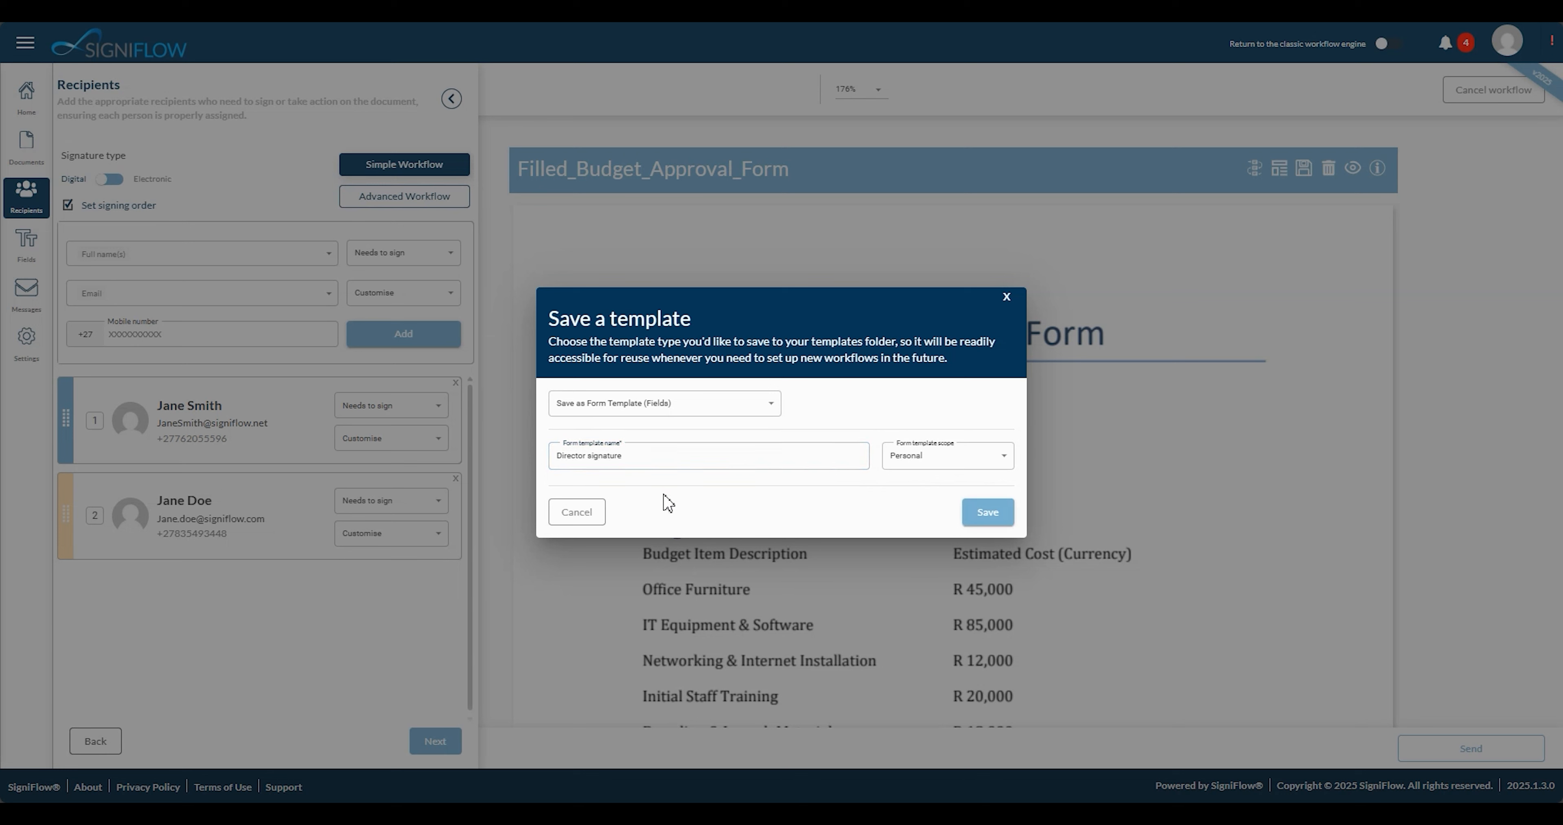
{"action": "left_click", "coordinate": [934, 448]}
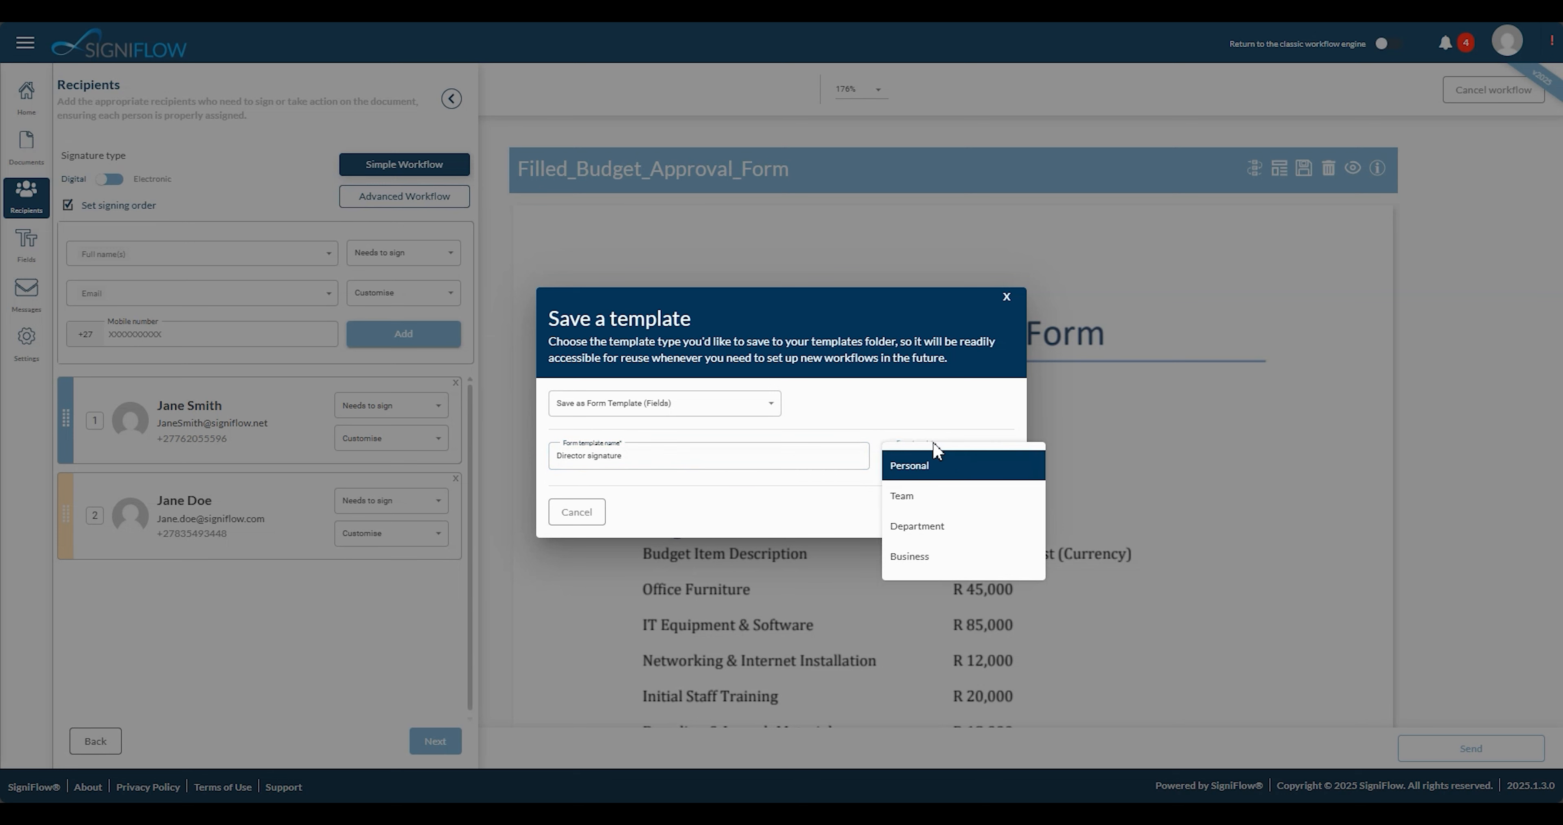
{"action": "left_click", "coordinate": [965, 466]}
{"action": "left_click", "coordinate": [988, 513]}
Prepare a workflow template (recipients) named Directors from the two recipients, and cancel it without saving
{"action": "left_click", "coordinate": [698, 434]}
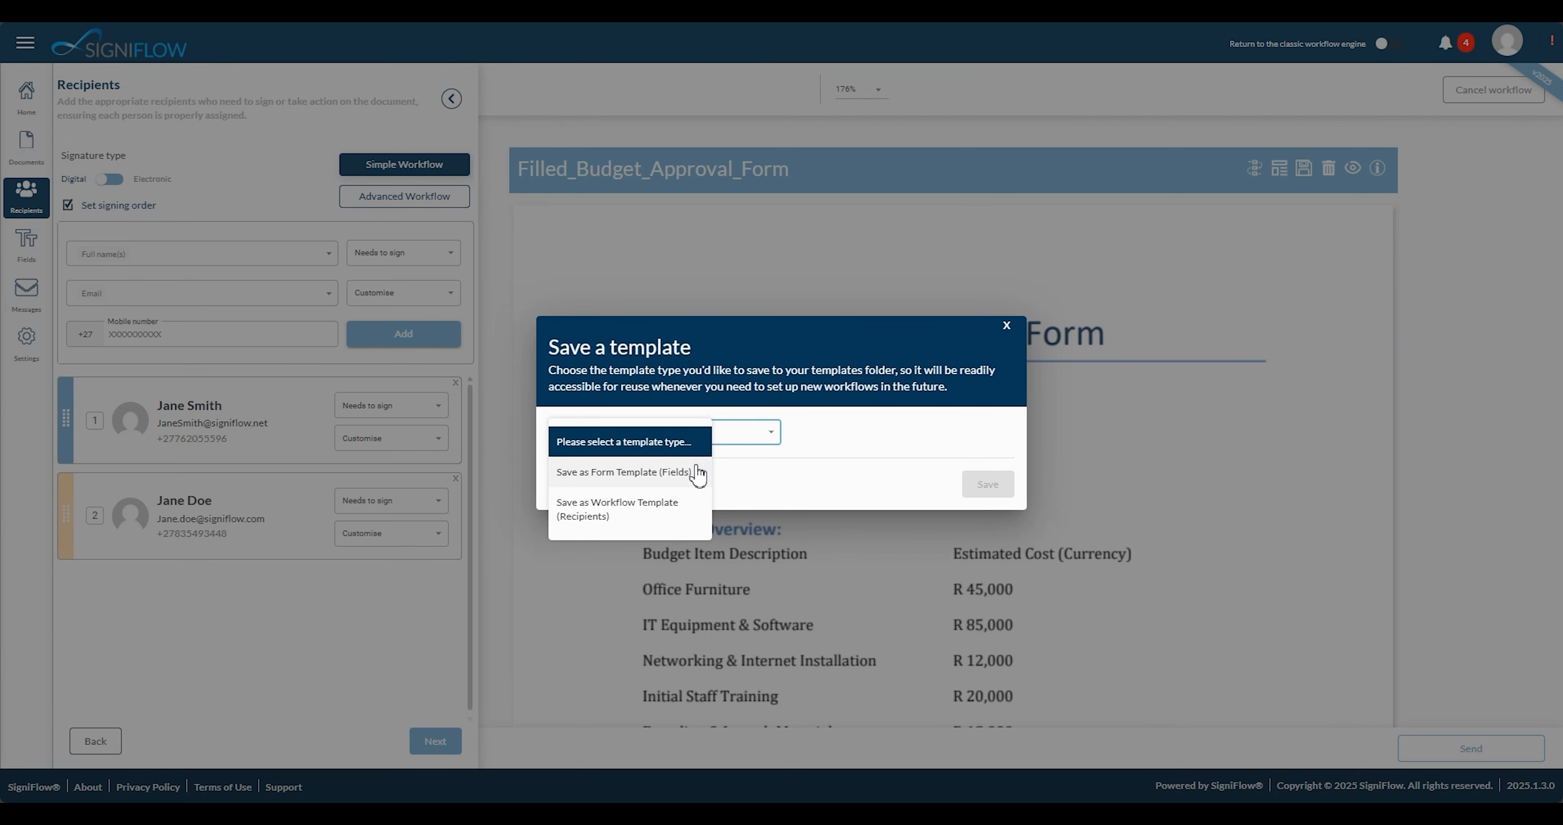
{"action": "left_click", "coordinate": [682, 503]}
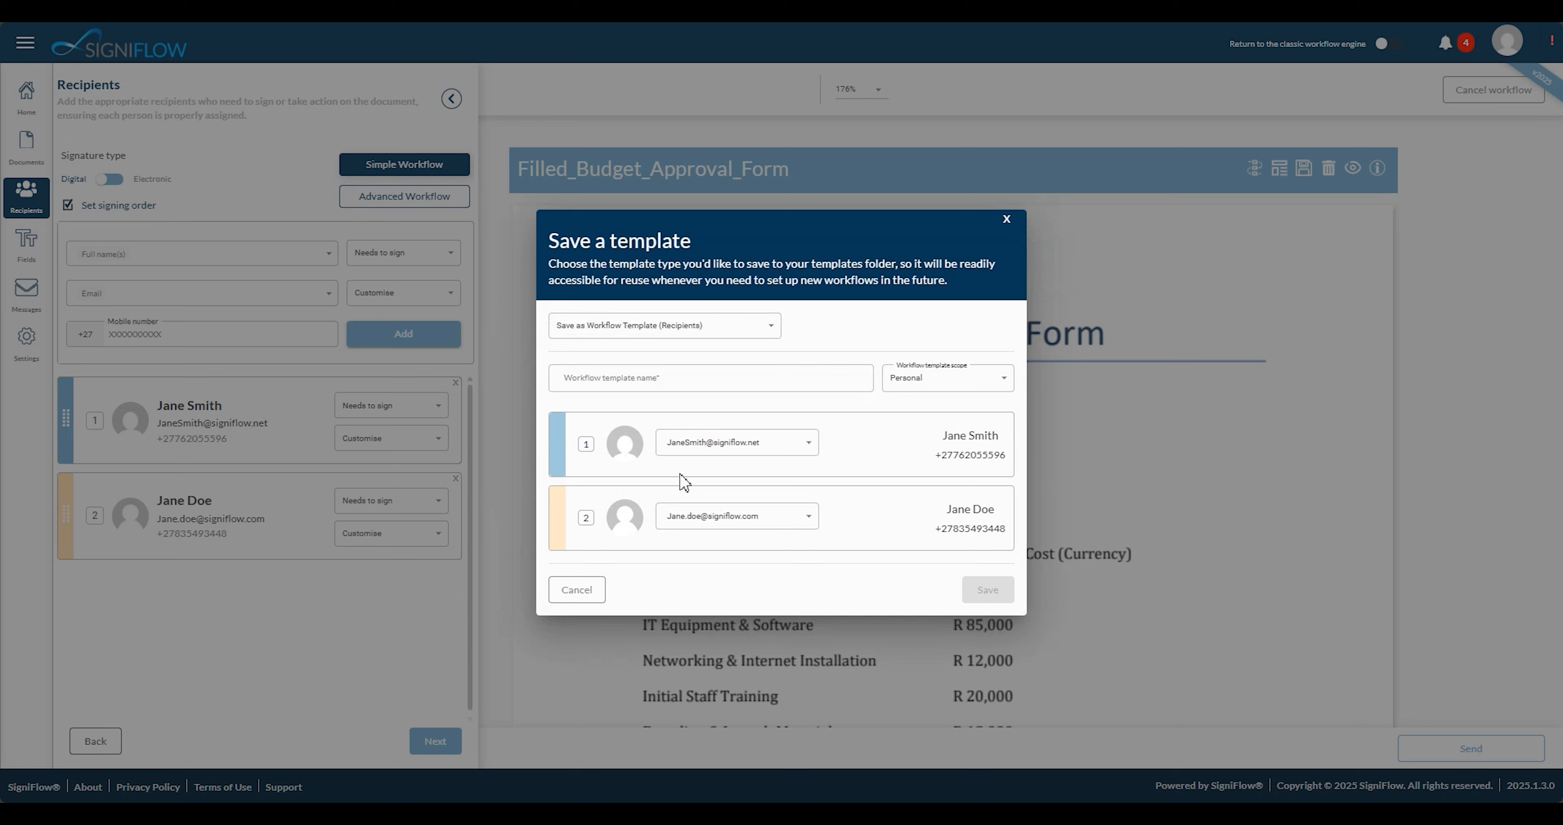
{"action": "left_click", "coordinate": [693, 386]}
{"action": "type", "text": "Dire"}
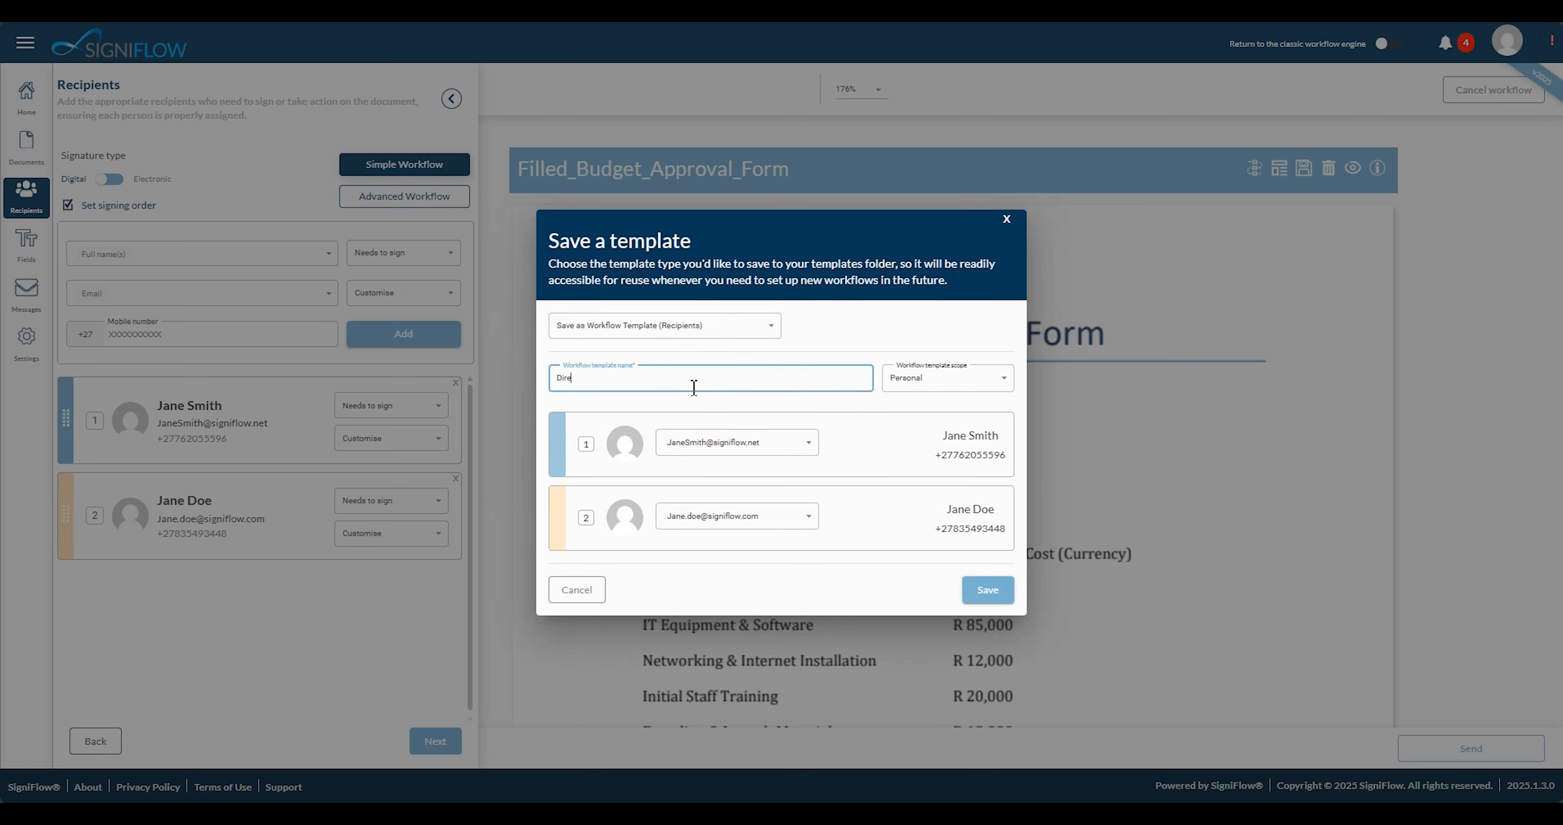
{"action": "type", "text": "ctors"}
{"action": "left_click", "coordinate": [825, 357]}
{"action": "left_click", "coordinate": [600, 597]}
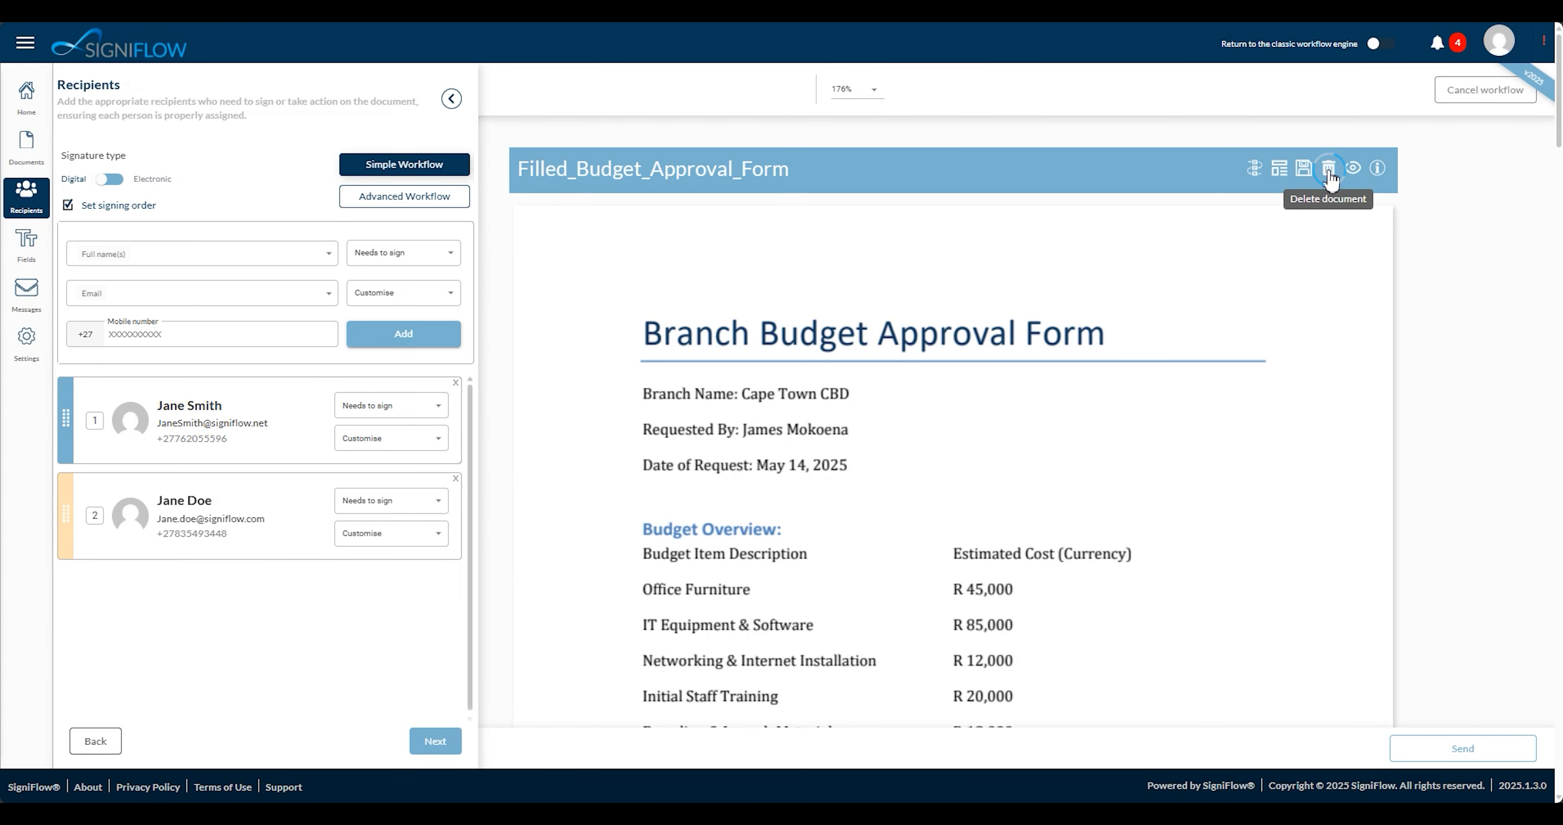
Review the recipients' viewing permissions for Filled_Budget_Approval_Form, close them, and view the document's information
{"action": "left_click", "coordinate": [1355, 170]}
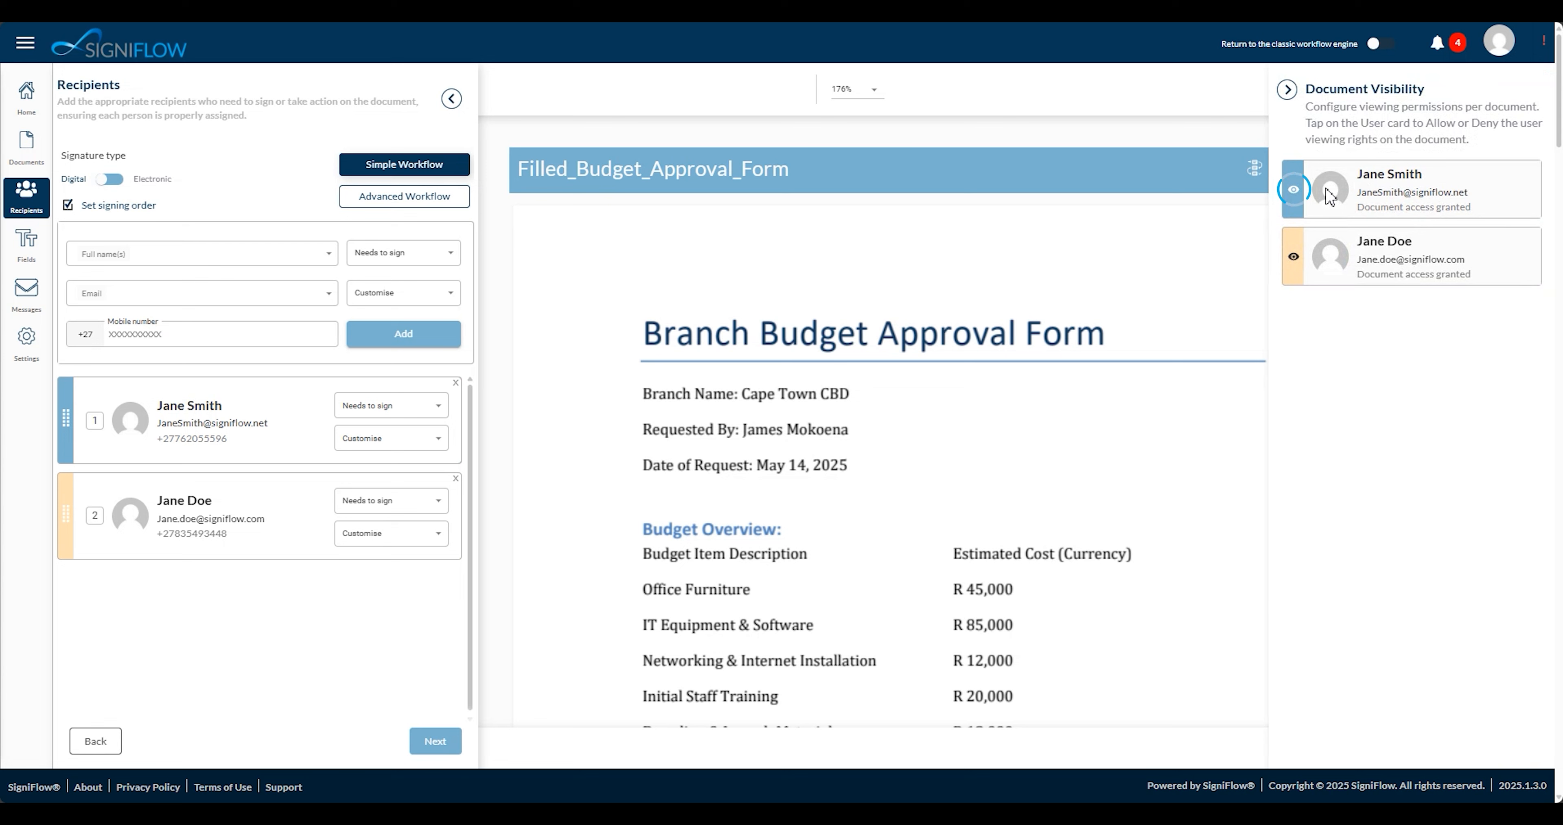
{"action": "left_click", "coordinate": [1300, 192]}
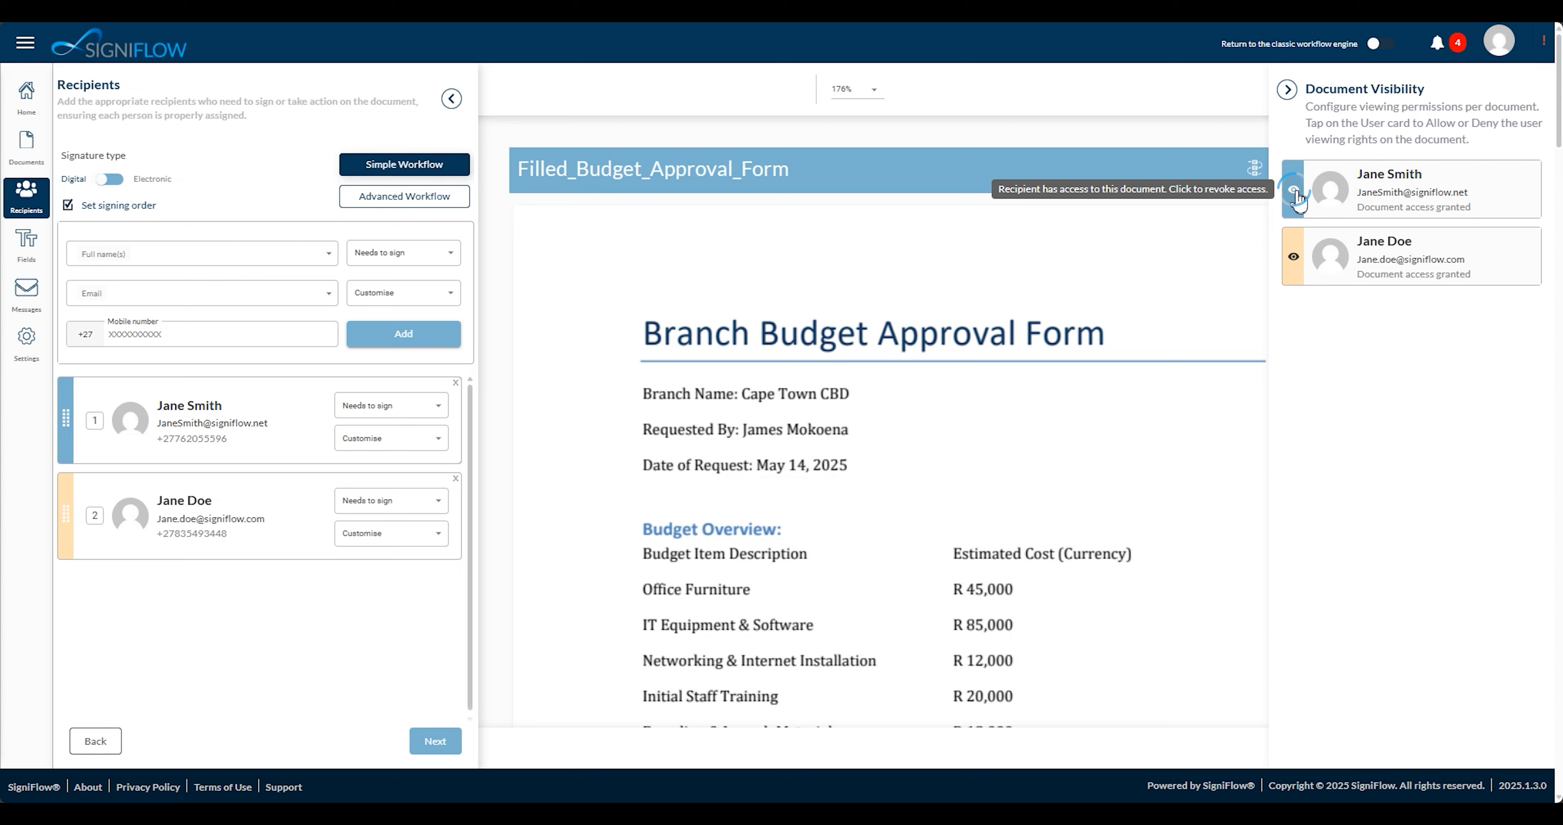
{"action": "left_click", "coordinate": [1287, 90]}
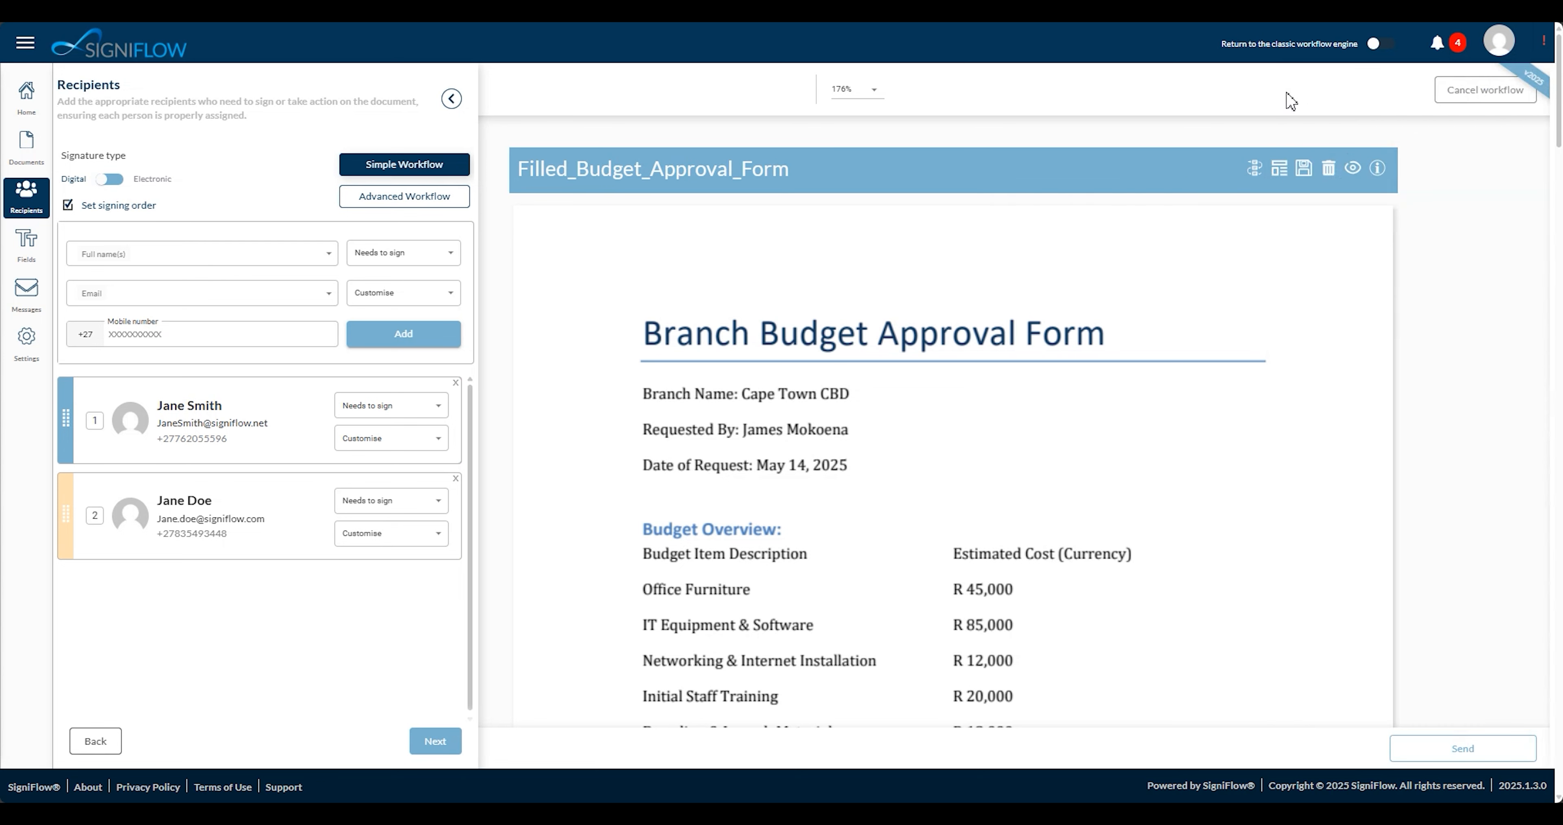
{"action": "left_click", "coordinate": [1379, 172]}
Proceed to the field setup stage, switch to the second recipient's fields, and return to the first recipient
{"action": "left_click", "coordinate": [435, 740]}
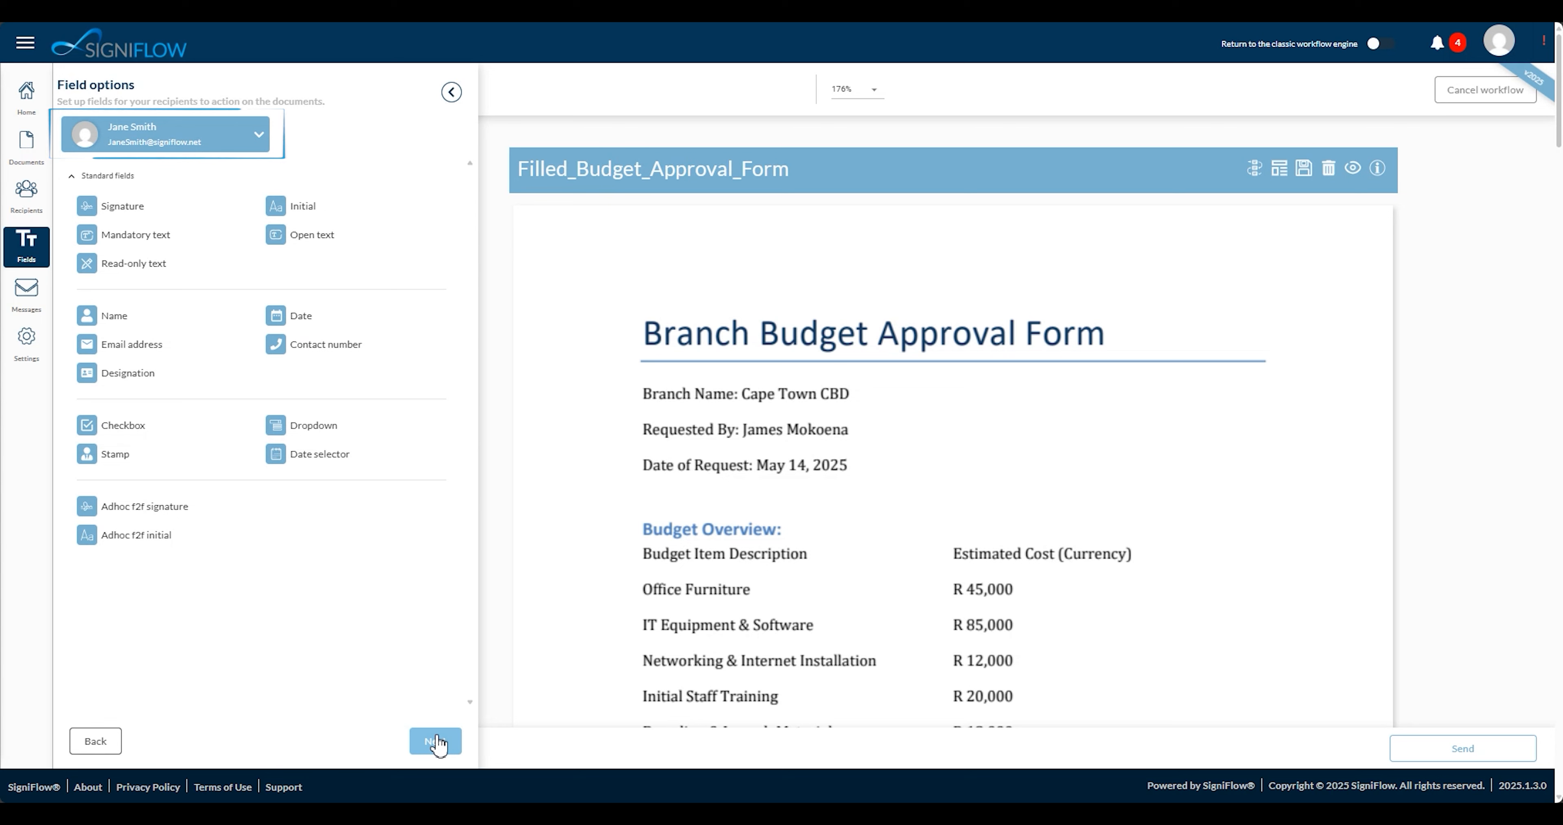
{"action": "left_click", "coordinate": [257, 134]}
{"action": "left_click", "coordinate": [246, 189]}
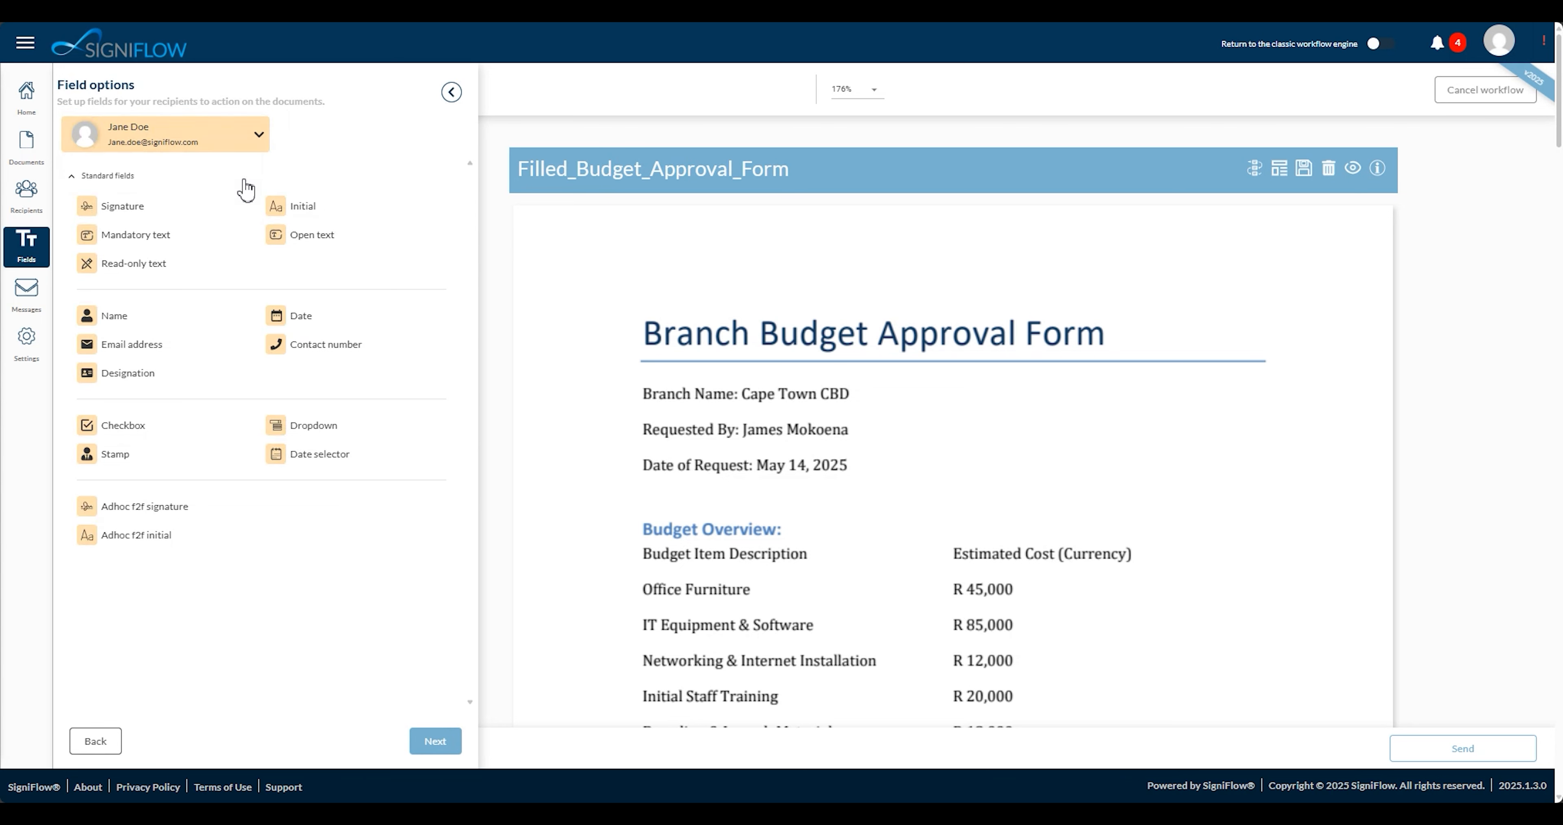
{"action": "left_click", "coordinate": [252, 139]}
{"action": "left_click", "coordinate": [239, 151]}
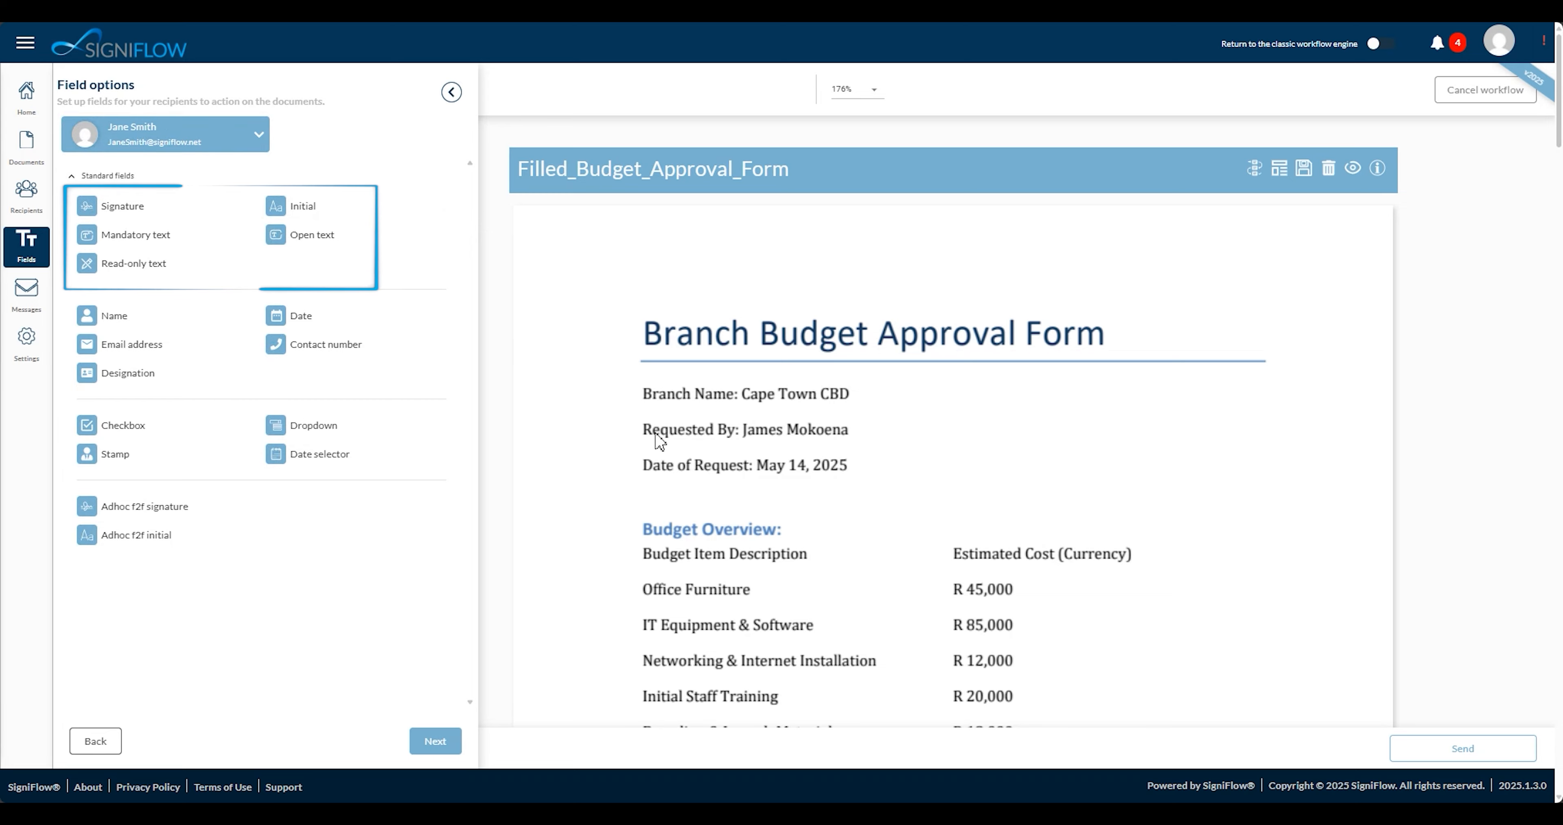
Place a Signature field for the first recipient above the demo agreement's first Sign line and shrink it towards the line's width
{"action": "scroll", "coordinate": [657, 443], "scroll_direction": "down", "scroll_amount": 10}
{"action": "scroll", "coordinate": [654, 436], "scroll_direction": "down", "scroll_amount": 10}
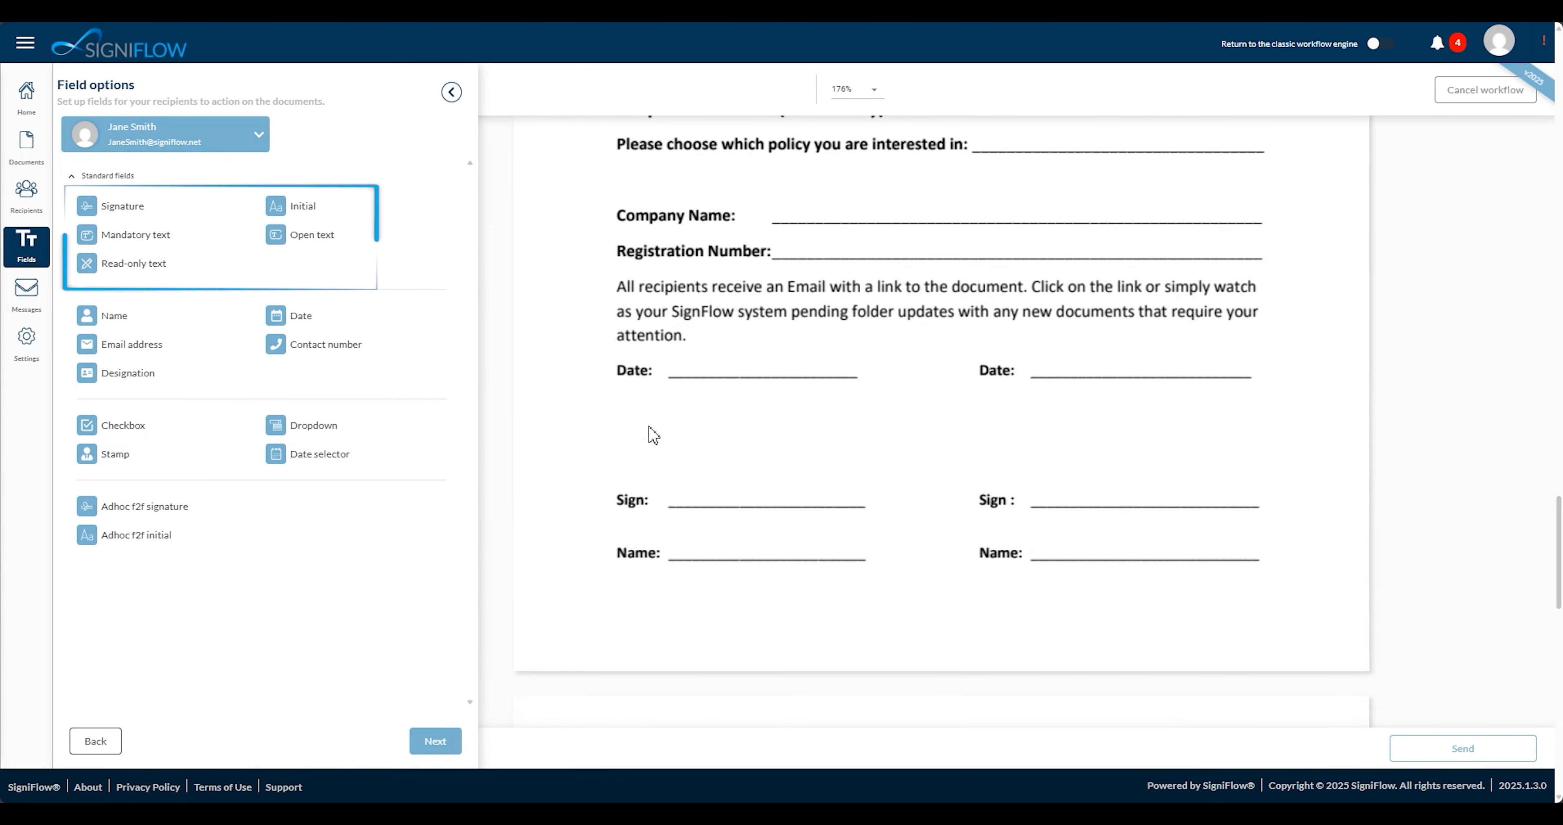
{"action": "left_click_drag", "start_coordinate": [181, 215], "coordinate": [669, 428]}
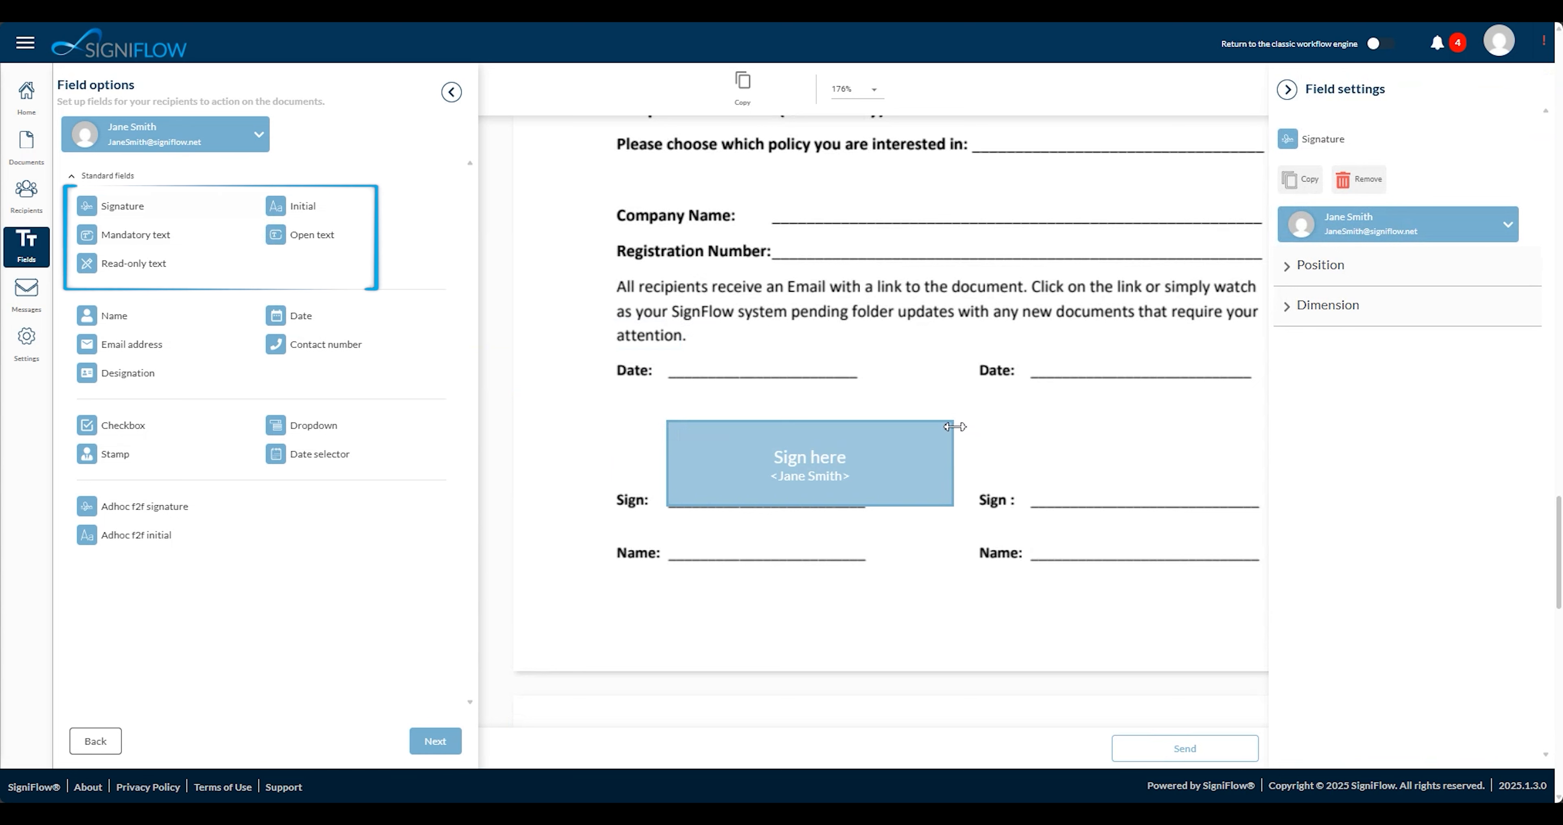
{"action": "mouse_move", "coordinate": [956, 432]}
{"action": "left_mouse_down"}
{"action": "mouse_move", "coordinate": [860, 432]}
{"action": "mouse_move", "coordinate": [808, 475]}
{"action": "left_mouse_up"}
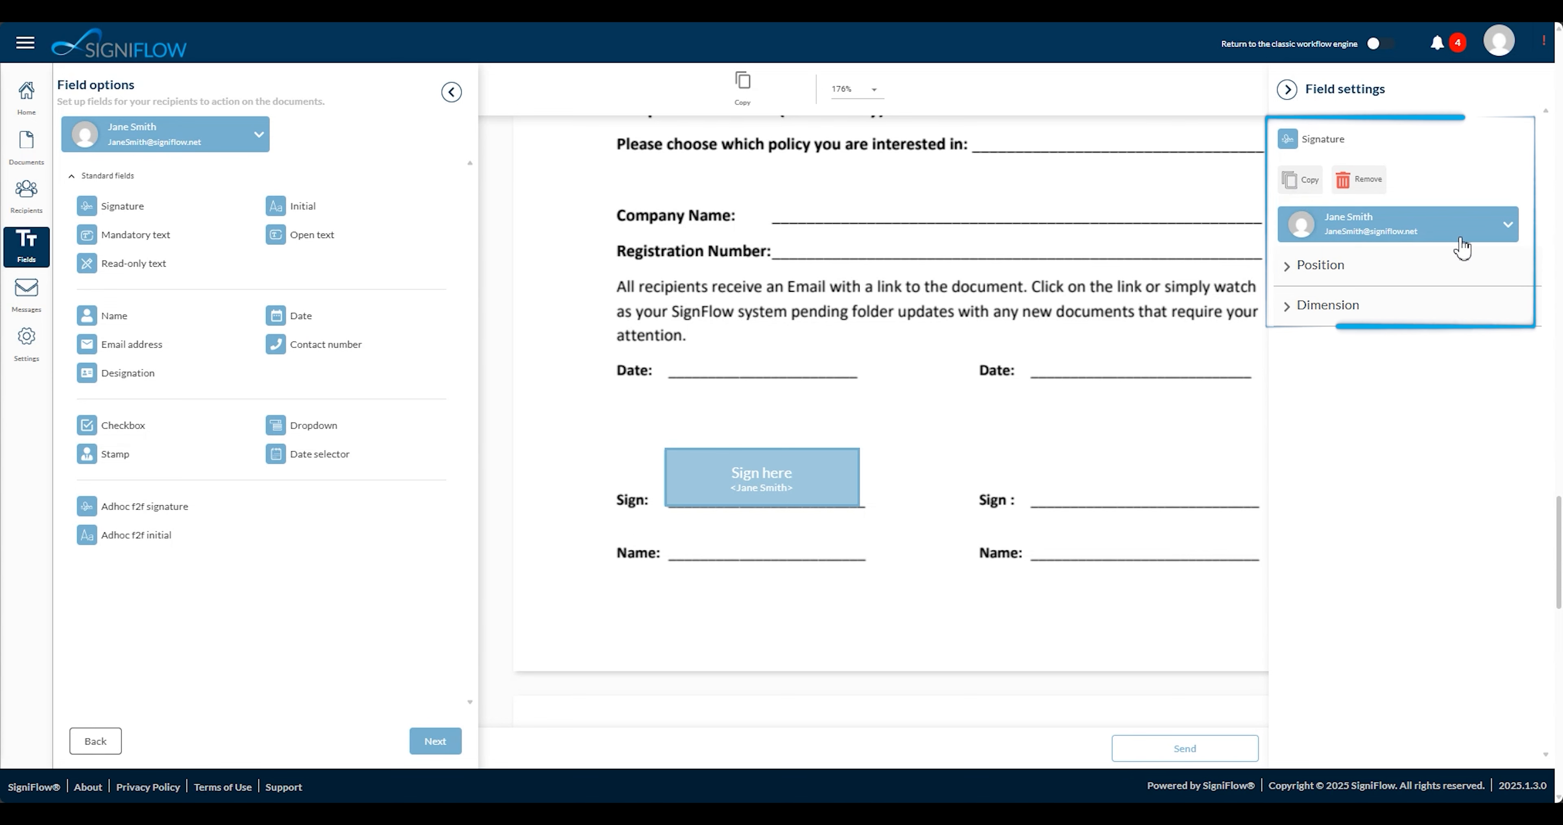
Reassign the signature field to the second recipient and switch it back to the first recipient
{"action": "left_click", "coordinate": [1459, 287]}
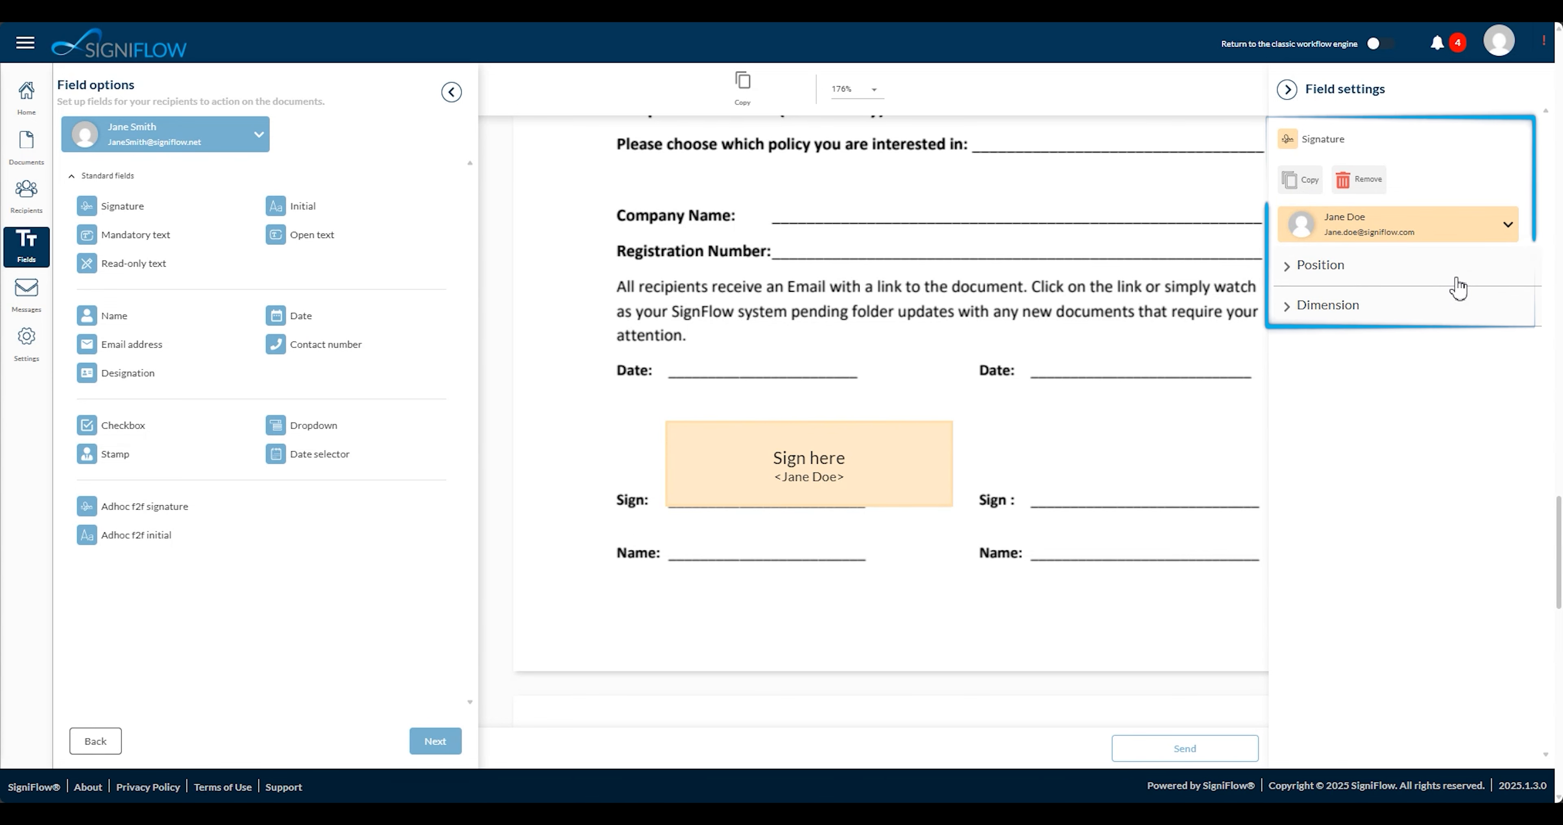
{"action": "left_click", "coordinate": [1508, 224]}
{"action": "left_click", "coordinate": [1492, 261]}
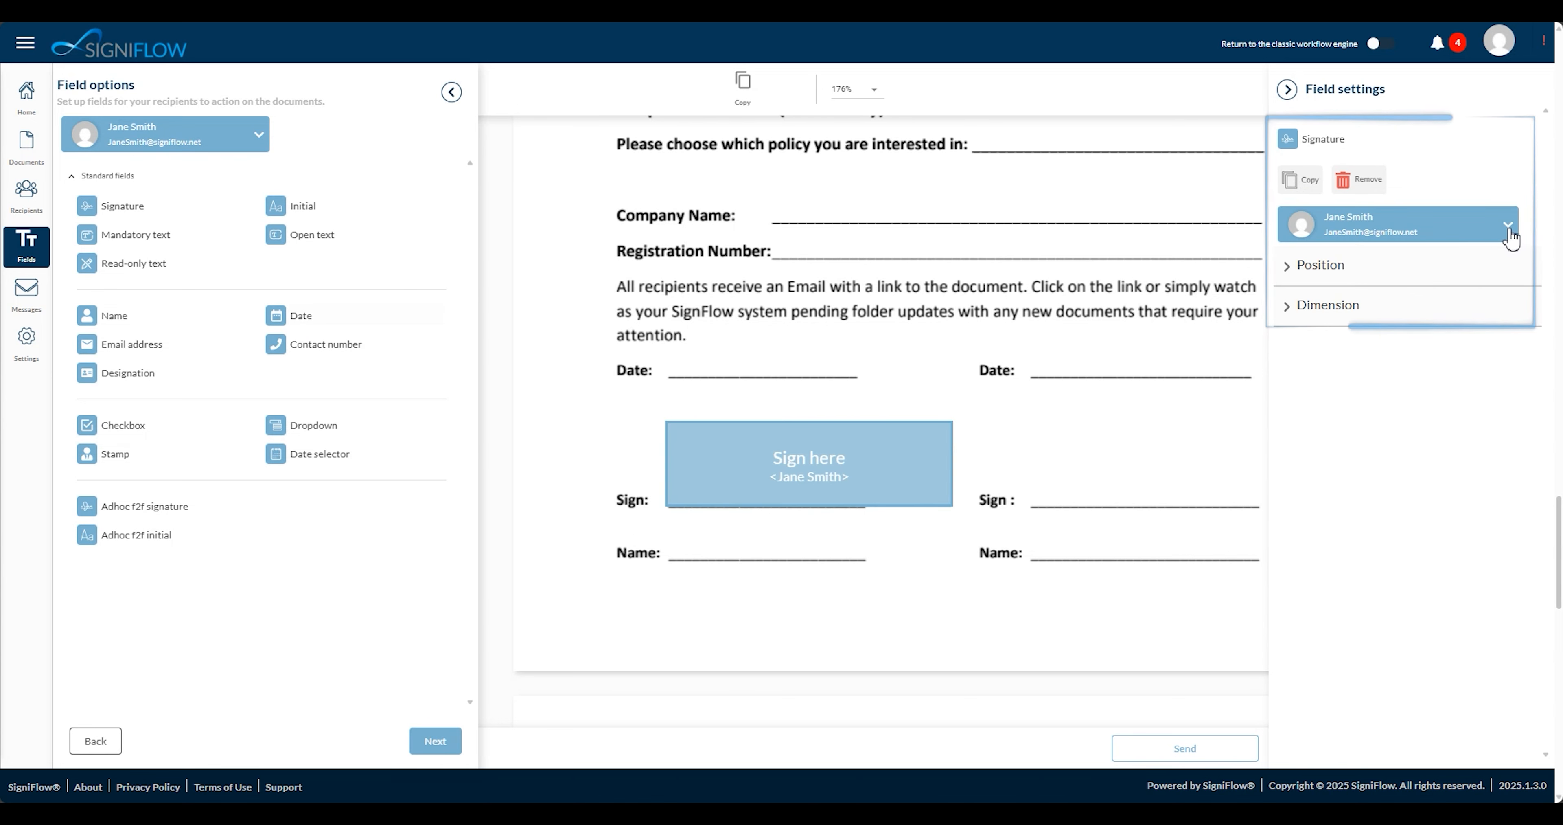
Review the signature field's position and dimension settings, and resize the field to fit the first Sign line
{"action": "left_click", "coordinate": [1332, 268]}
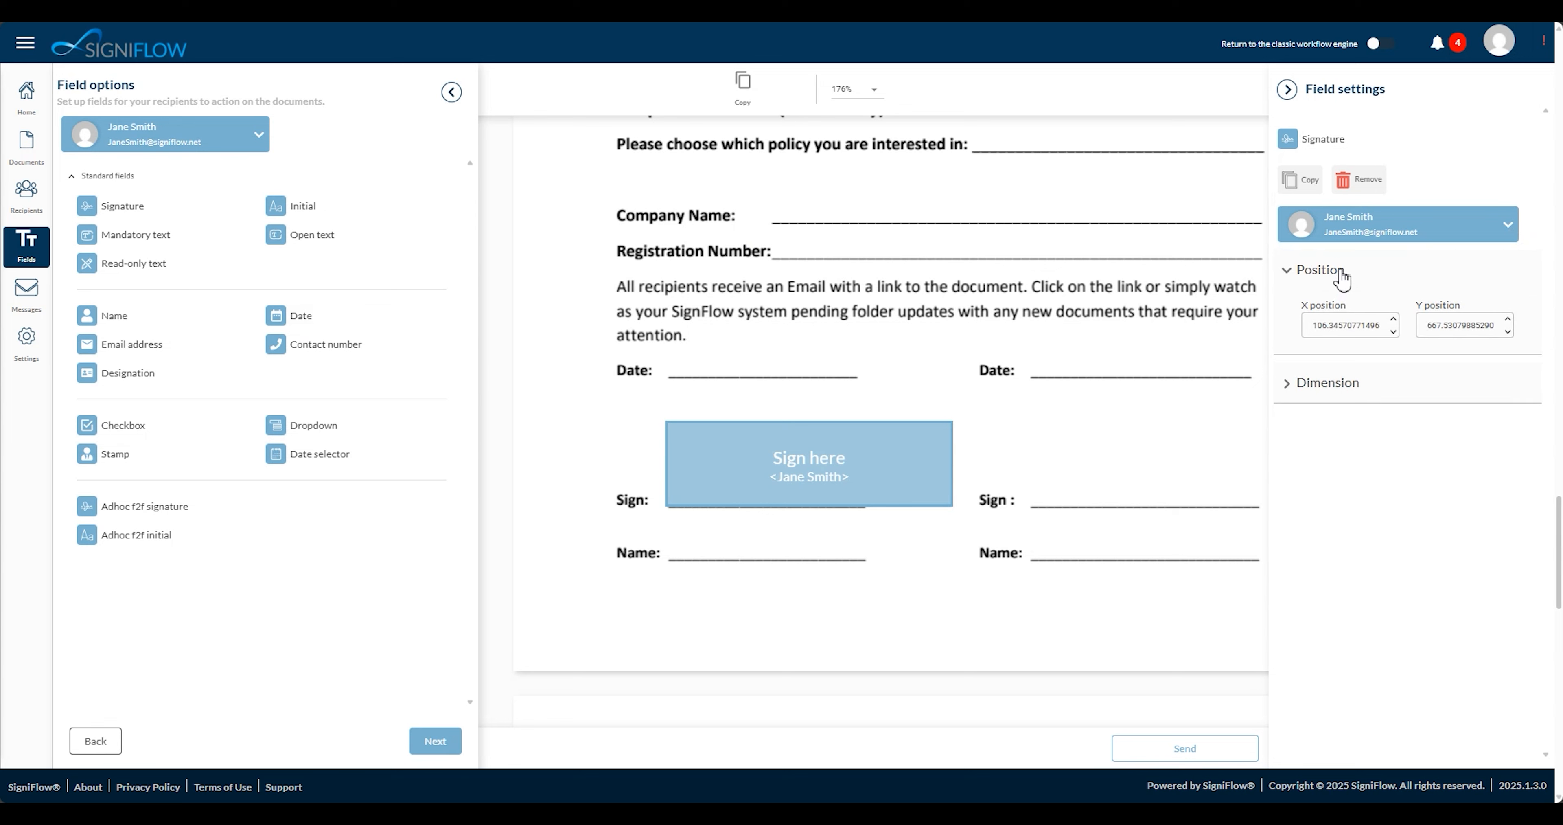
{"action": "left_click", "coordinate": [1341, 276]}
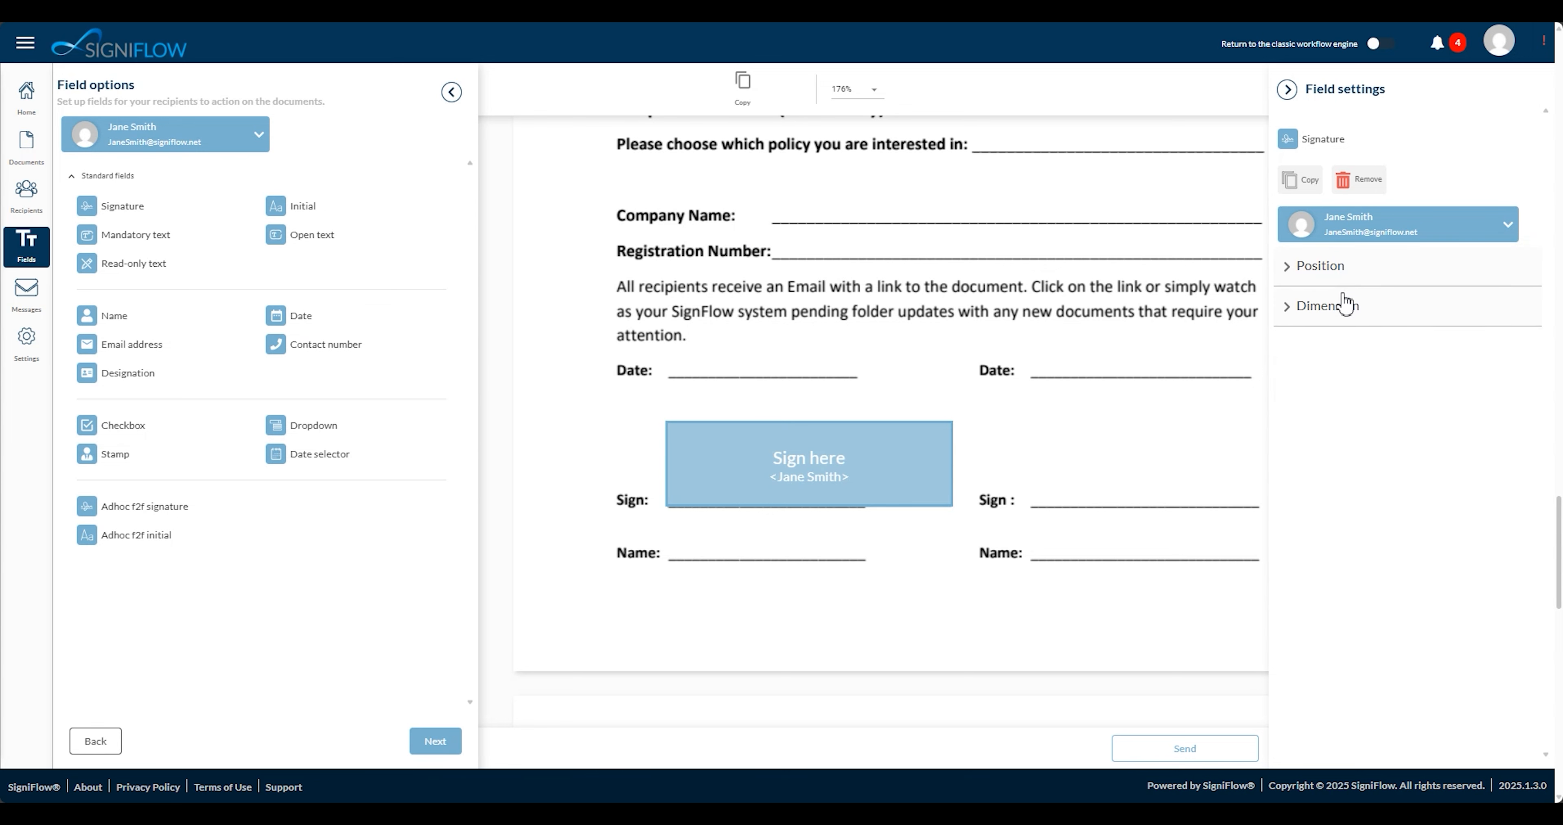
{"action": "left_click", "coordinate": [1337, 305]}
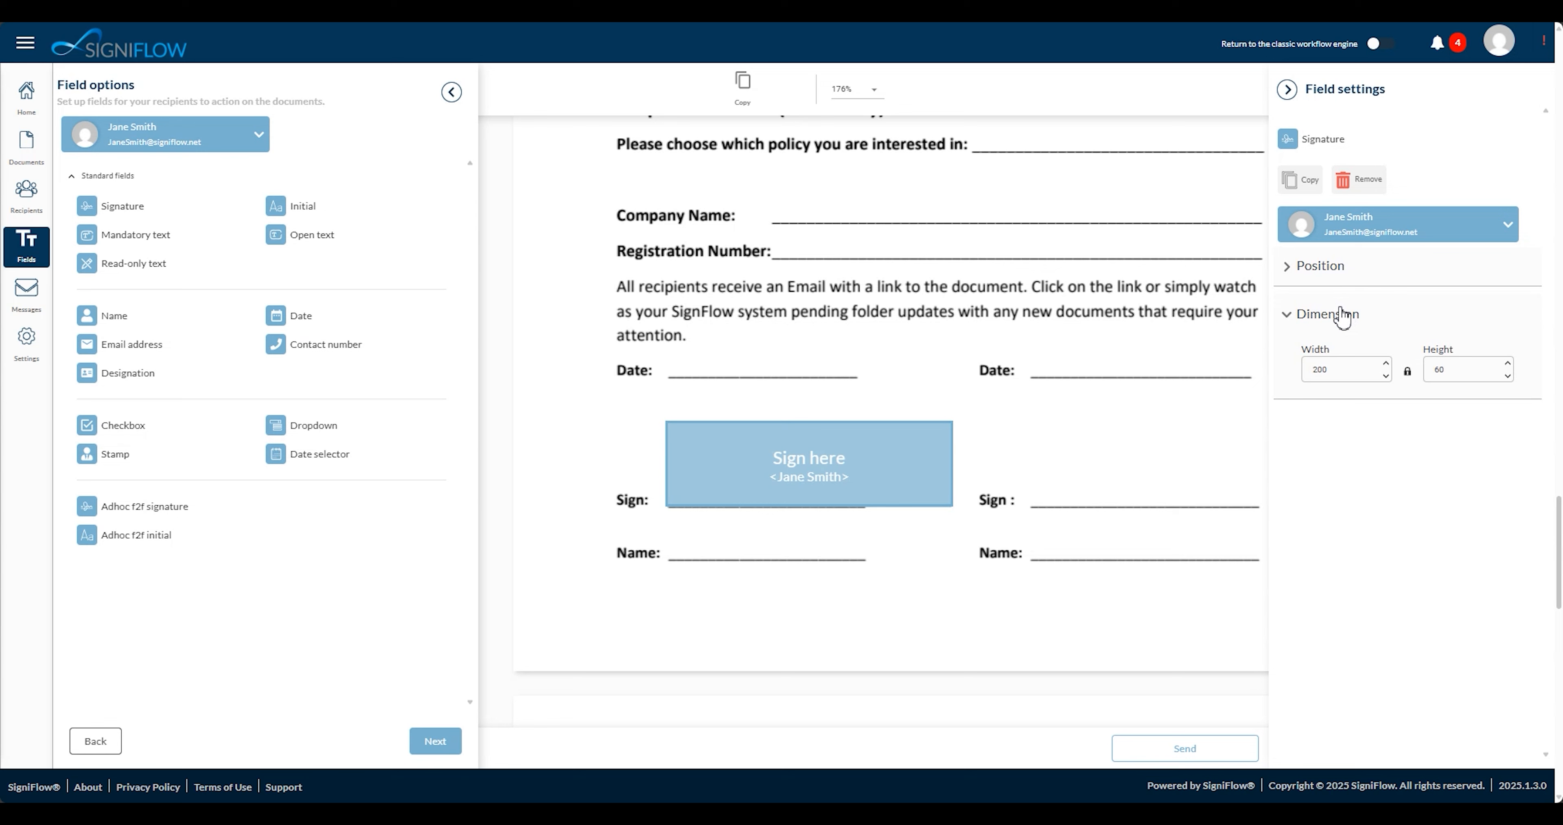
{"action": "left_click", "coordinate": [1340, 313]}
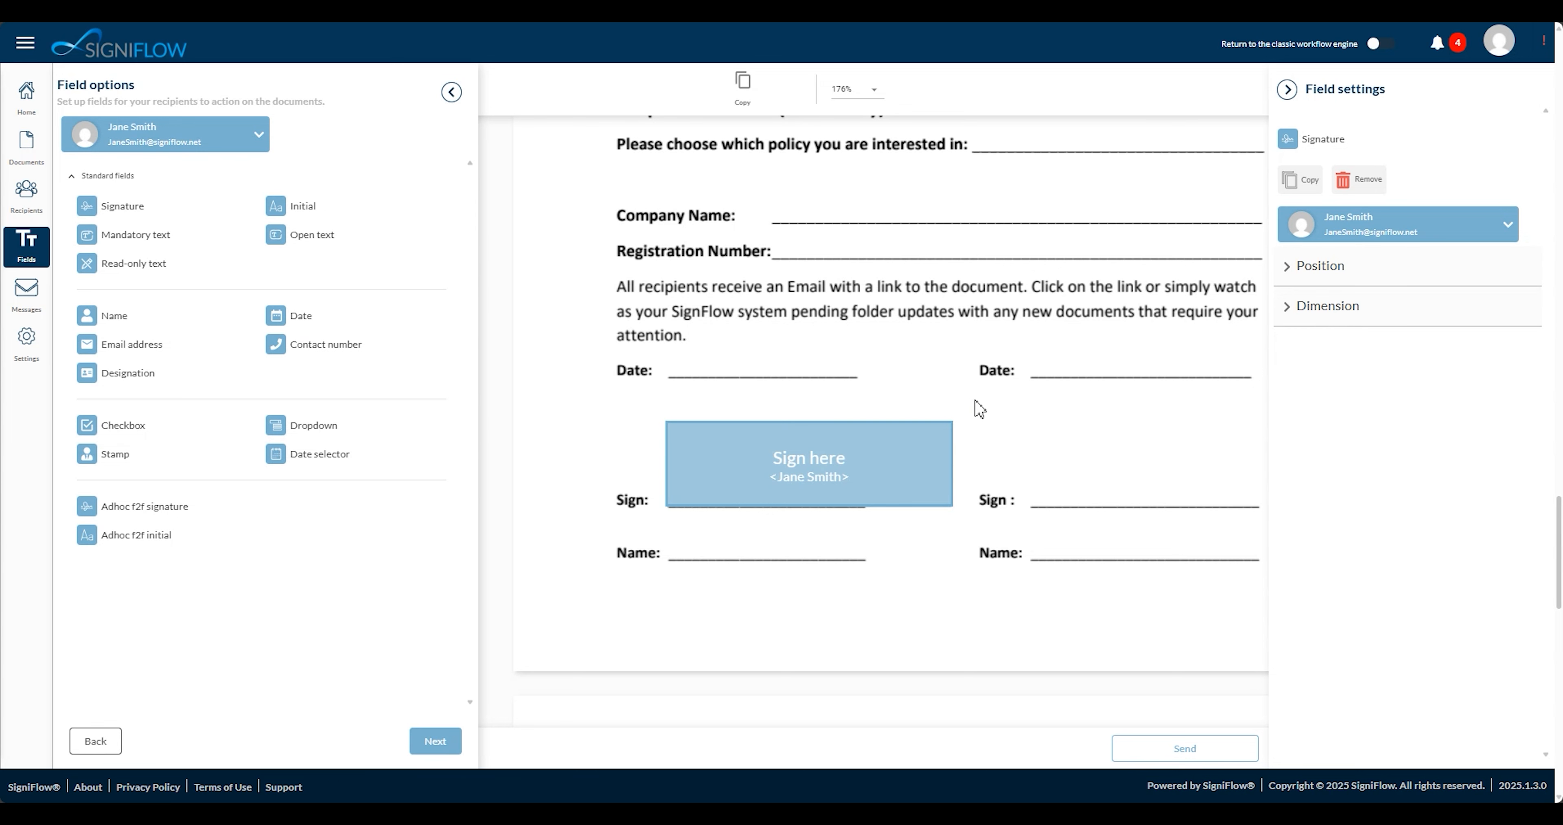
{"action": "left_click_drag", "start_coordinate": [900, 460], "coordinate": [824, 485]}
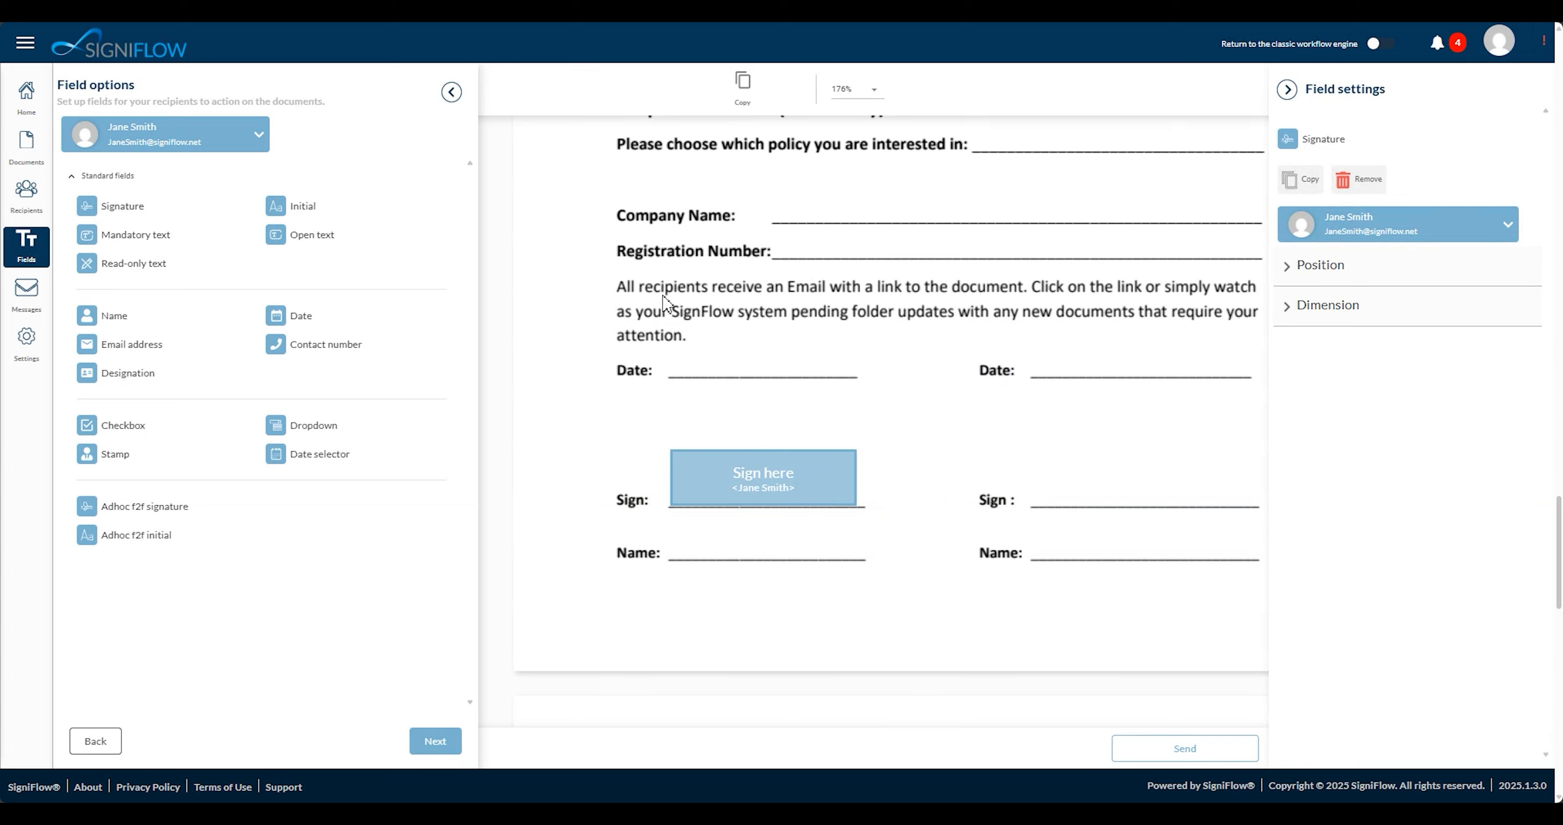
Place an Initial field for the first recipient in the page's lower-left corner and apply it to every page
{"action": "left_click_drag", "start_coordinate": [370, 206], "coordinate": [527, 653]}
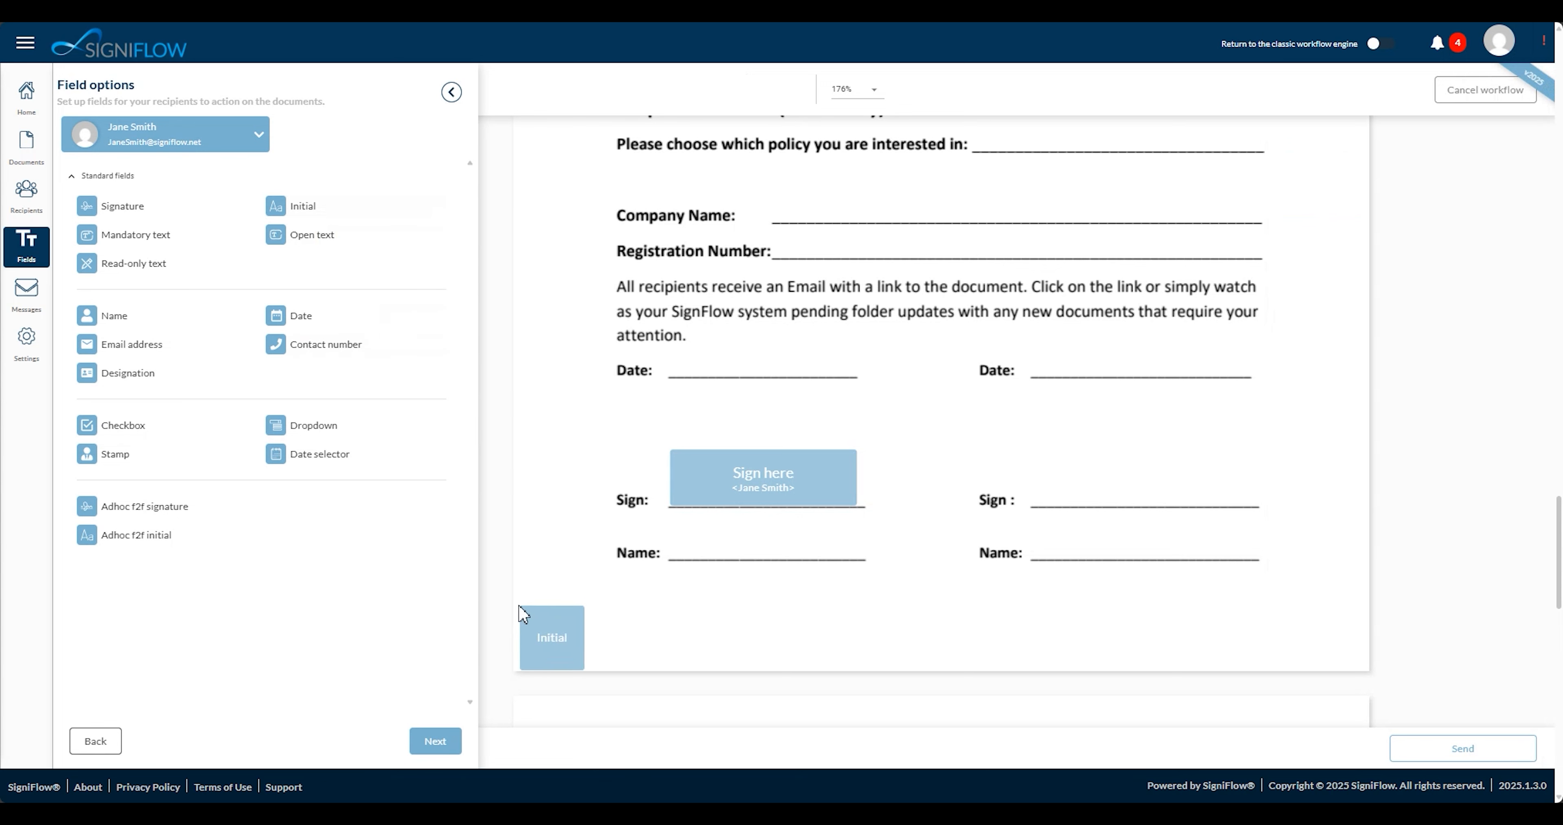
{"action": "left_click", "coordinate": [523, 614]}
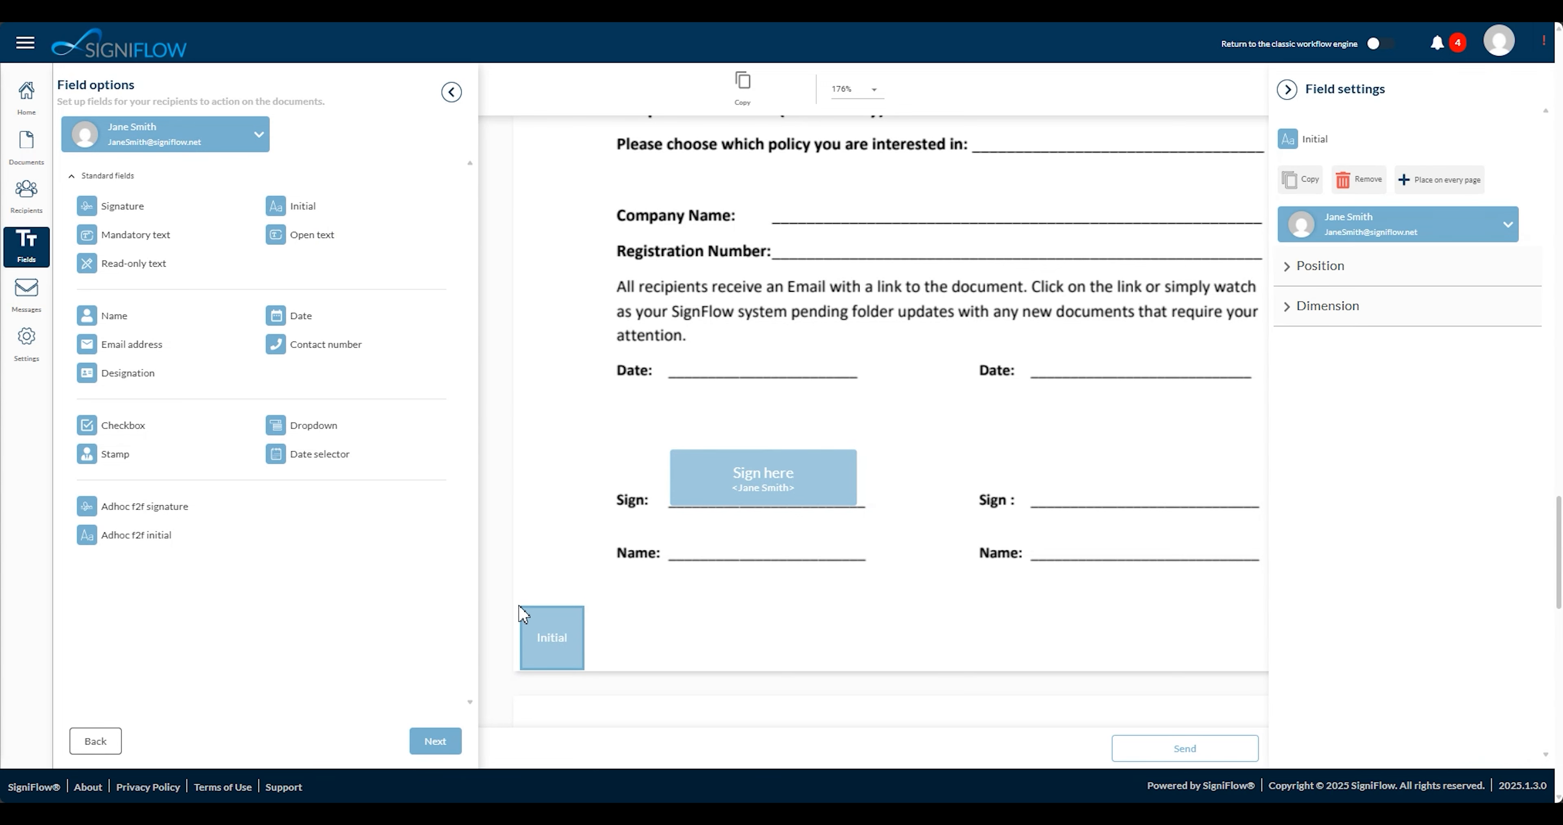
{"action": "left_click", "coordinate": [1468, 186]}
Place a Mandatory text field at Registration Number, an Open text field at Company Name, and a Read-only text field beside the initial field
{"action": "left_click_drag", "start_coordinate": [167, 246], "coordinate": [163, 246]}
{"action": "left_click_drag", "start_coordinate": [303, 266], "coordinate": [778, 227]}
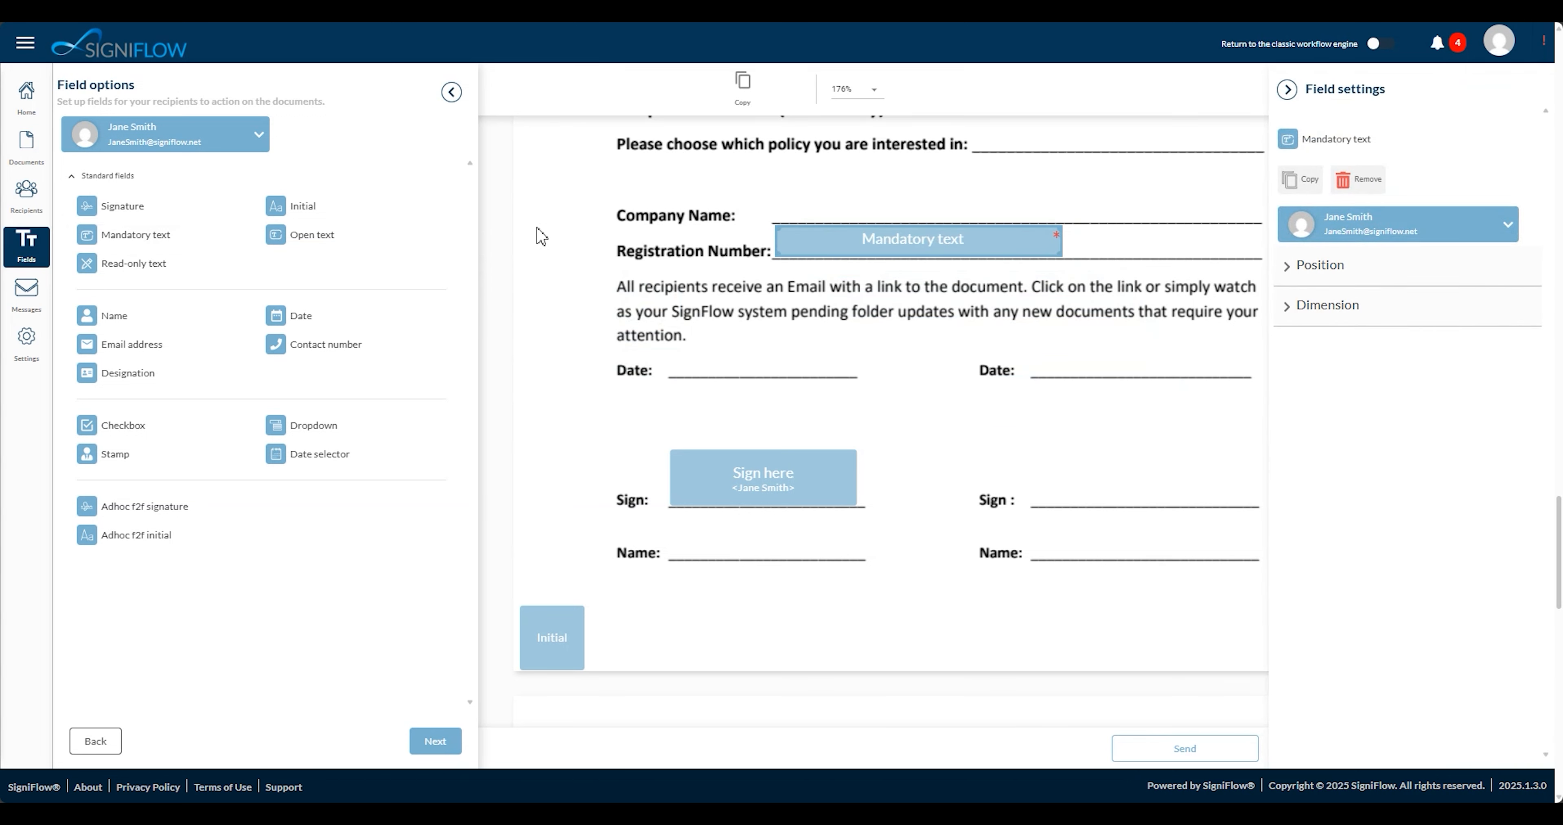
{"action": "left_click_drag", "start_coordinate": [307, 234], "coordinate": [777, 200]}
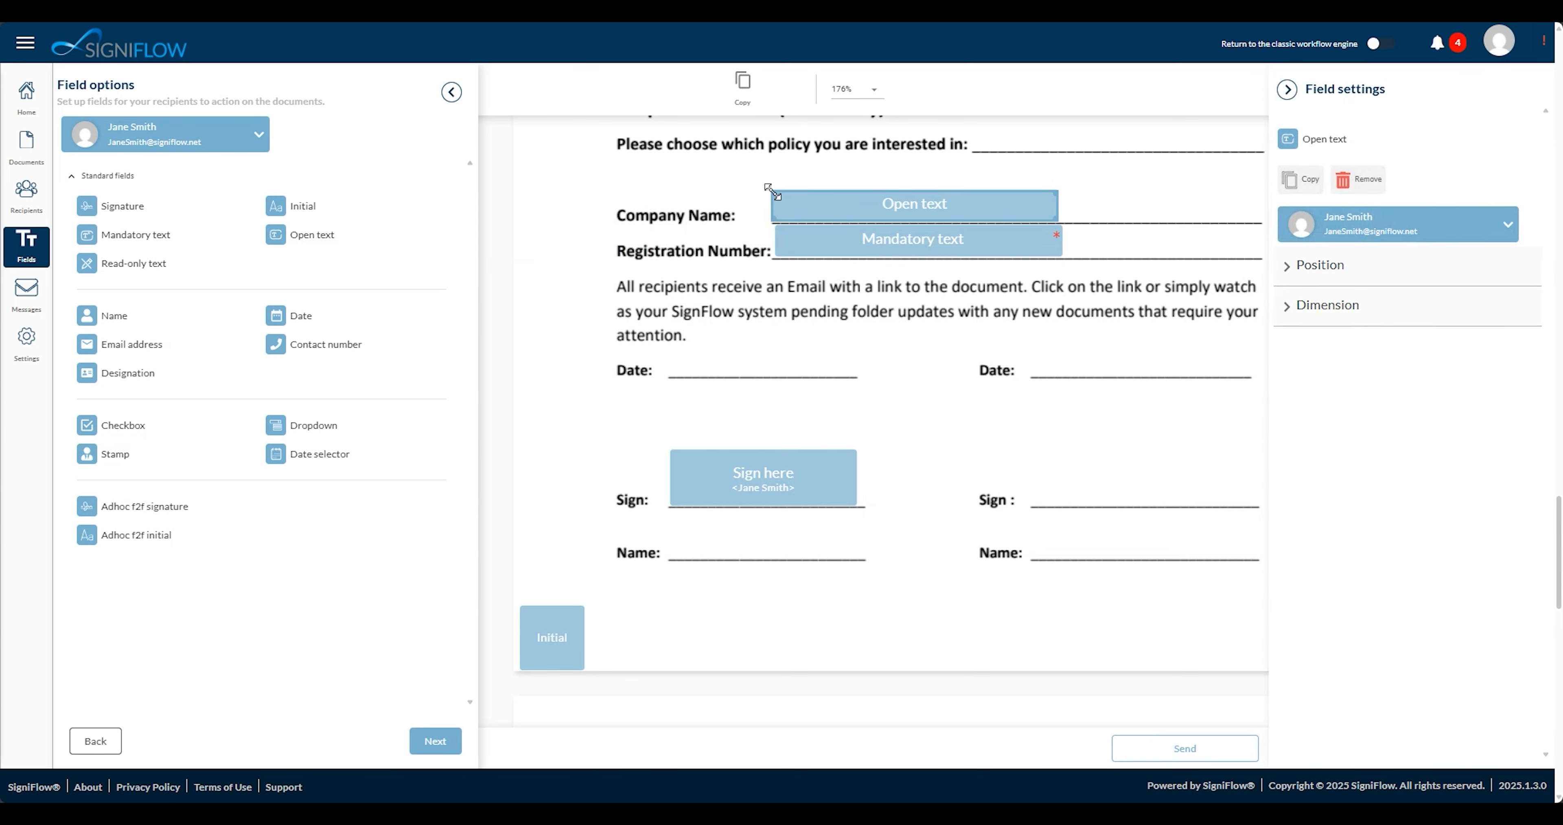
{"action": "left_click_drag", "start_coordinate": [209, 268], "coordinate": [599, 645]}
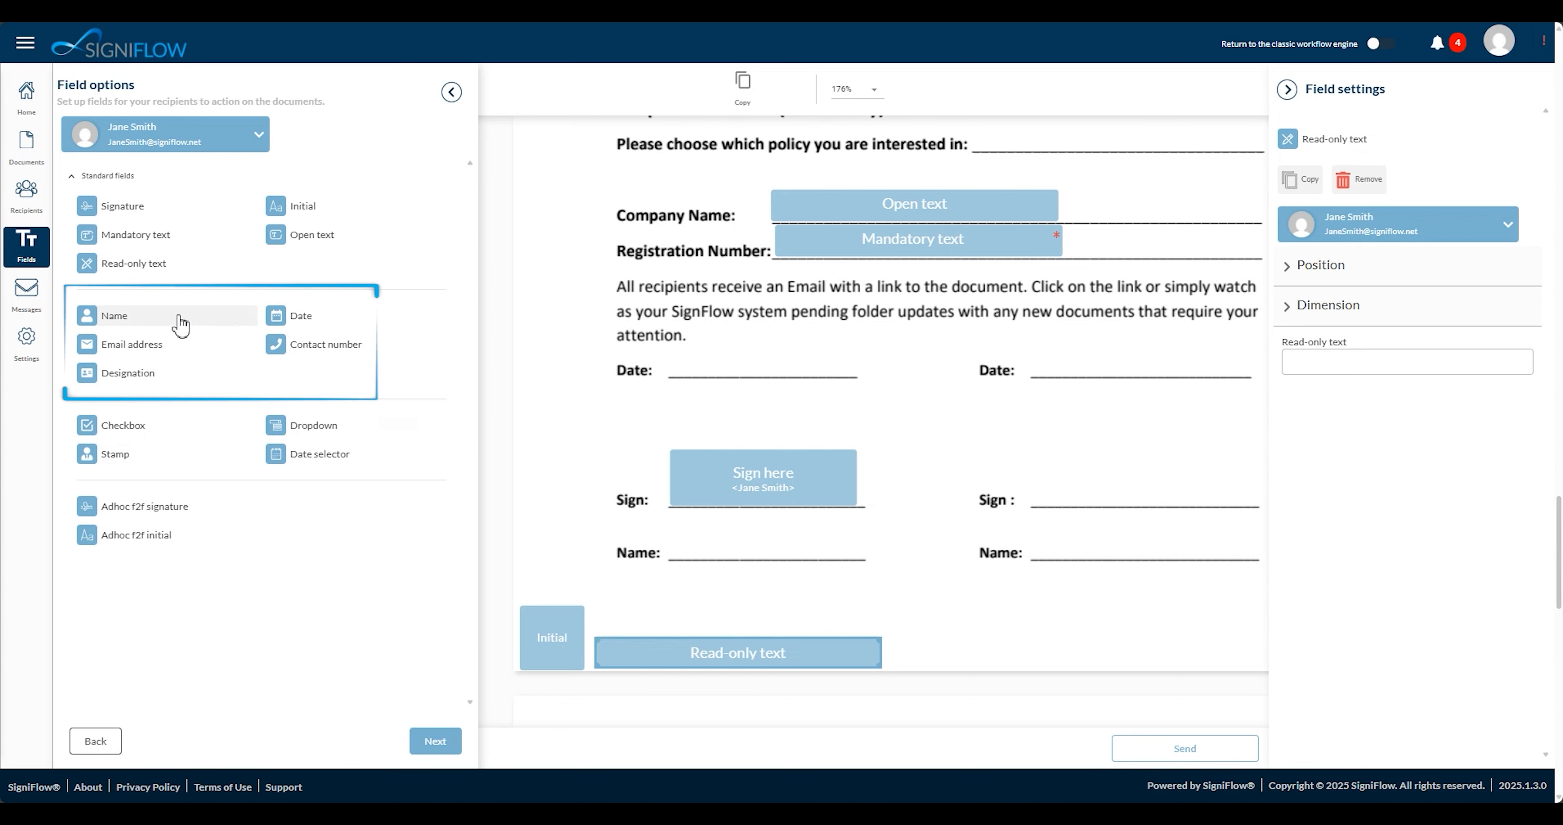
Place a Name field on the first Name line and a Date field on the first Date line, resizing both to fit
{"action": "left_click_drag", "start_coordinate": [181, 326], "coordinate": [672, 534]}
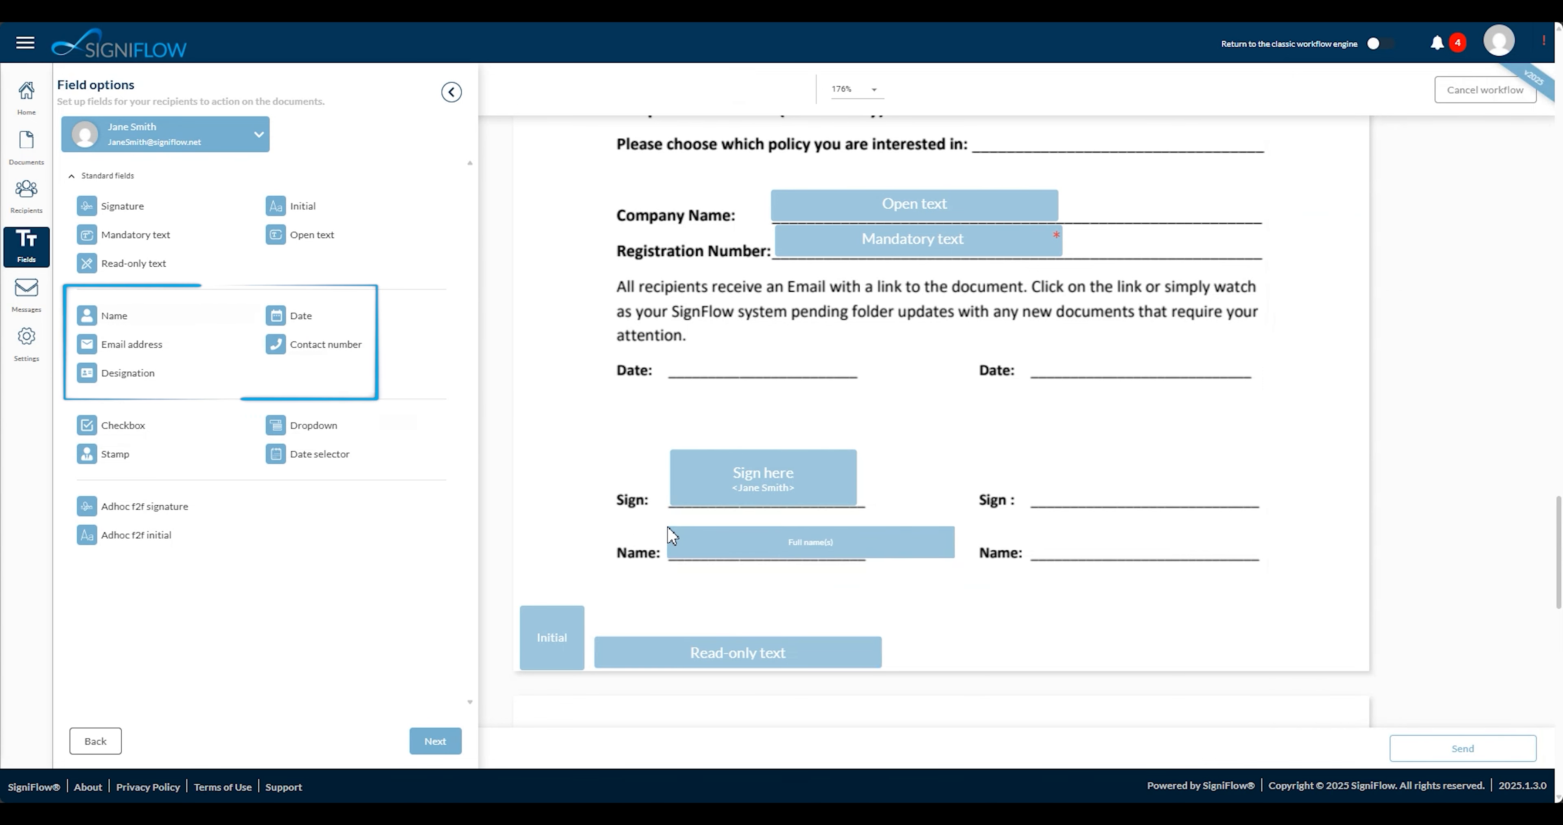
{"action": "left_click_drag", "start_coordinate": [952, 557], "coordinate": [872, 540]}
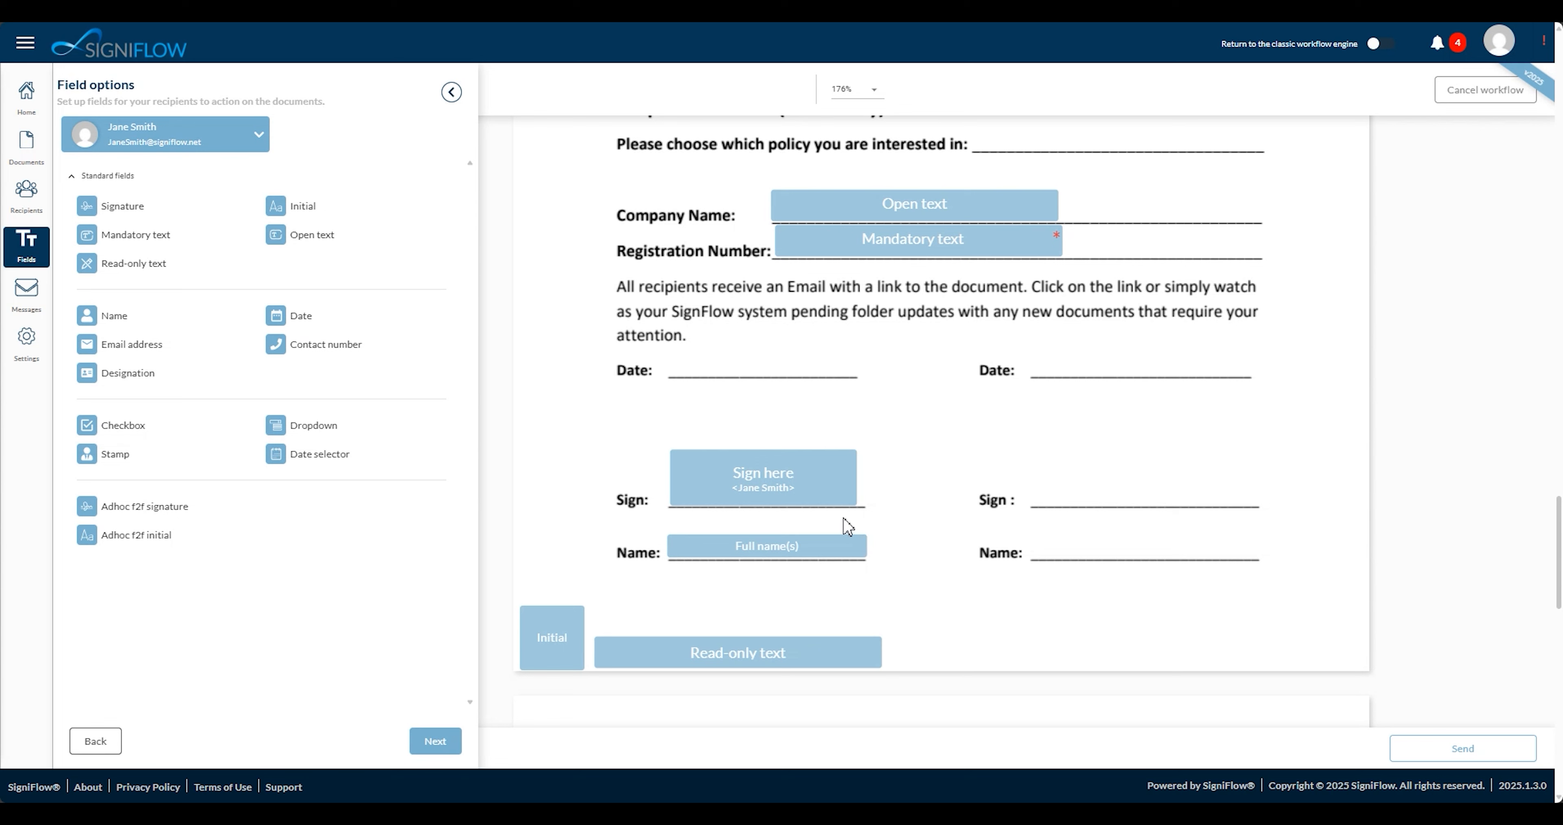
{"action": "left_click_drag", "start_coordinate": [331, 320], "coordinate": [670, 353]}
{"action": "left_click", "coordinate": [946, 369]}
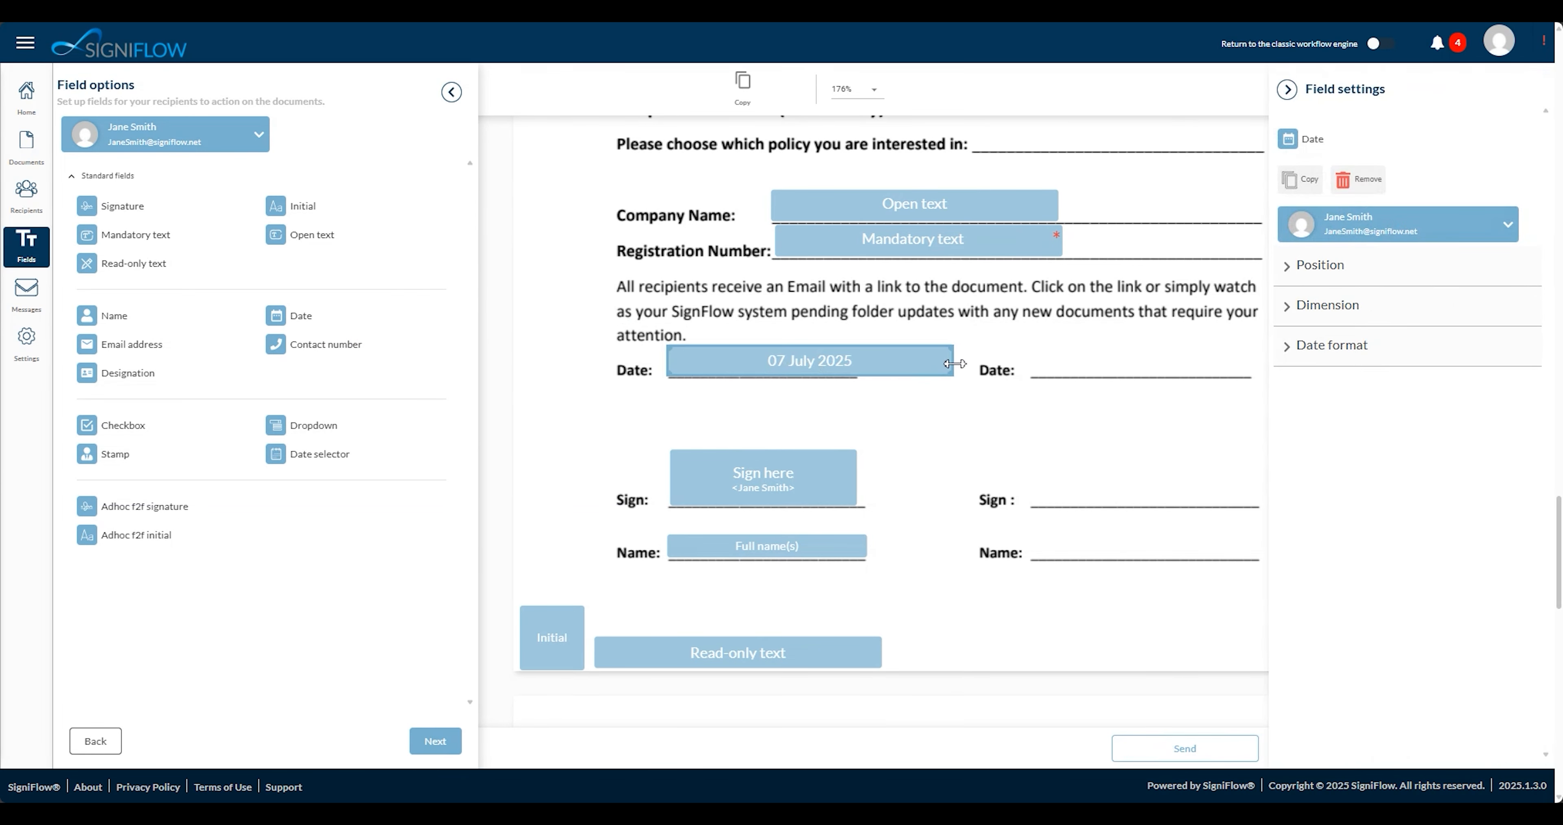
{"action": "left_click_drag", "start_coordinate": [955, 364], "coordinate": [856, 363]}
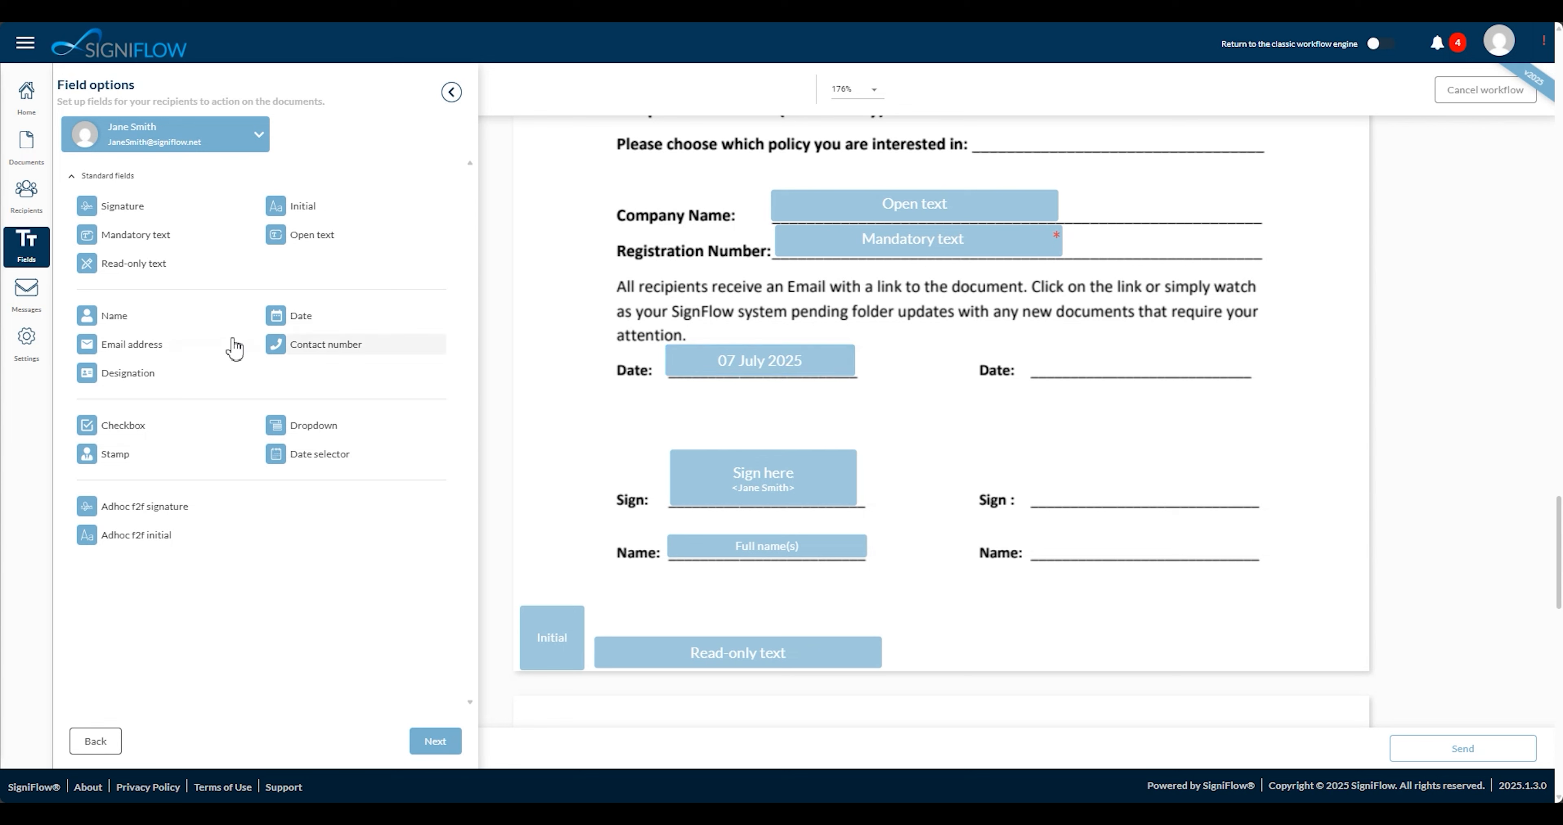
Place Email address and Contact number fields beneath the first recipient's name field, and shrink them to fit the space
{"action": "left_click_drag", "start_coordinate": [235, 349], "coordinate": [617, 577]}
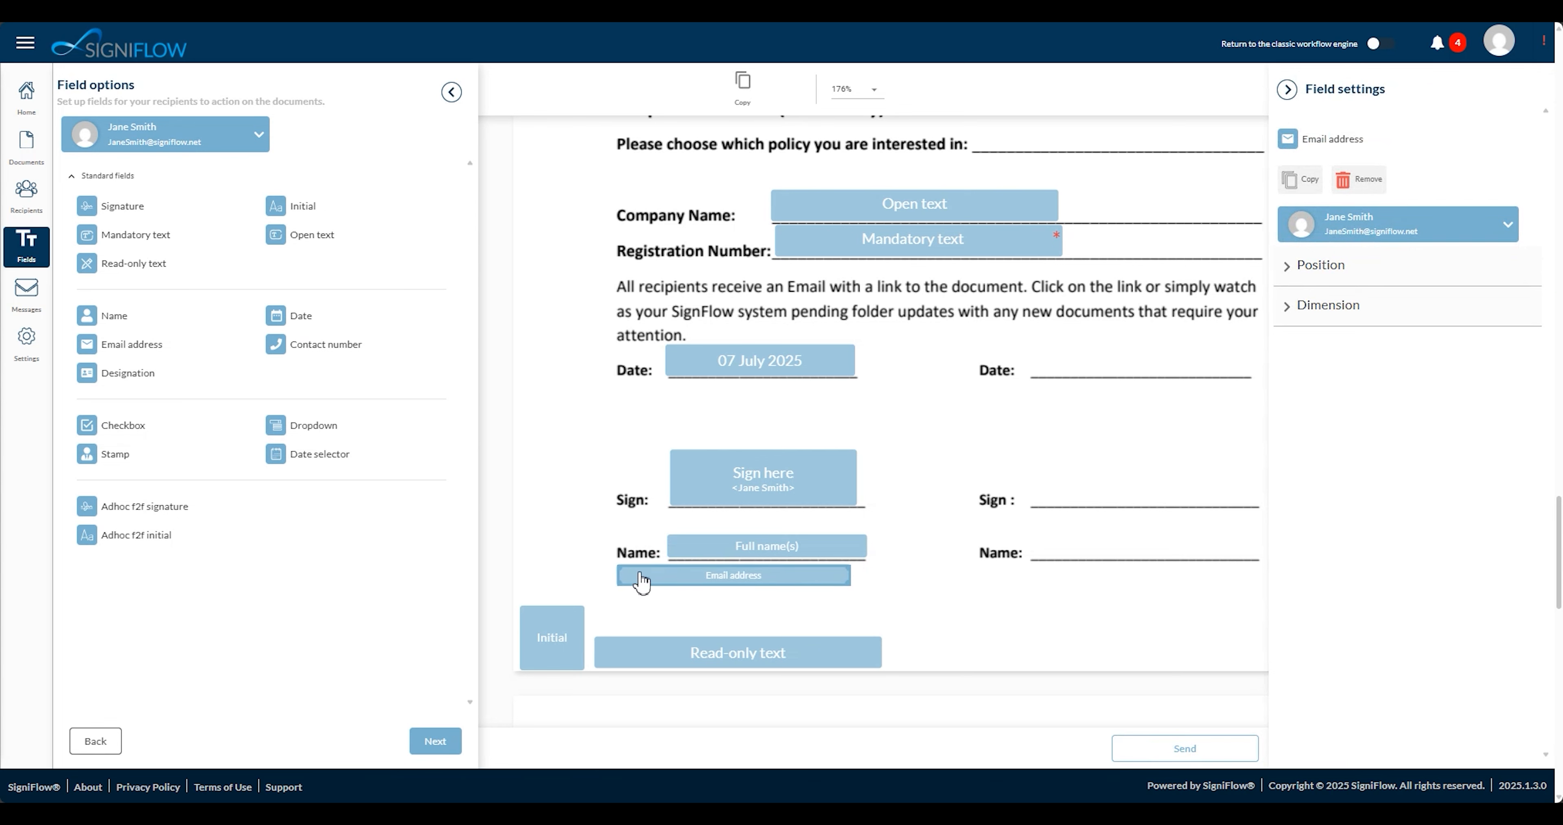
{"action": "left_click_drag", "start_coordinate": [342, 358], "coordinate": [620, 600]}
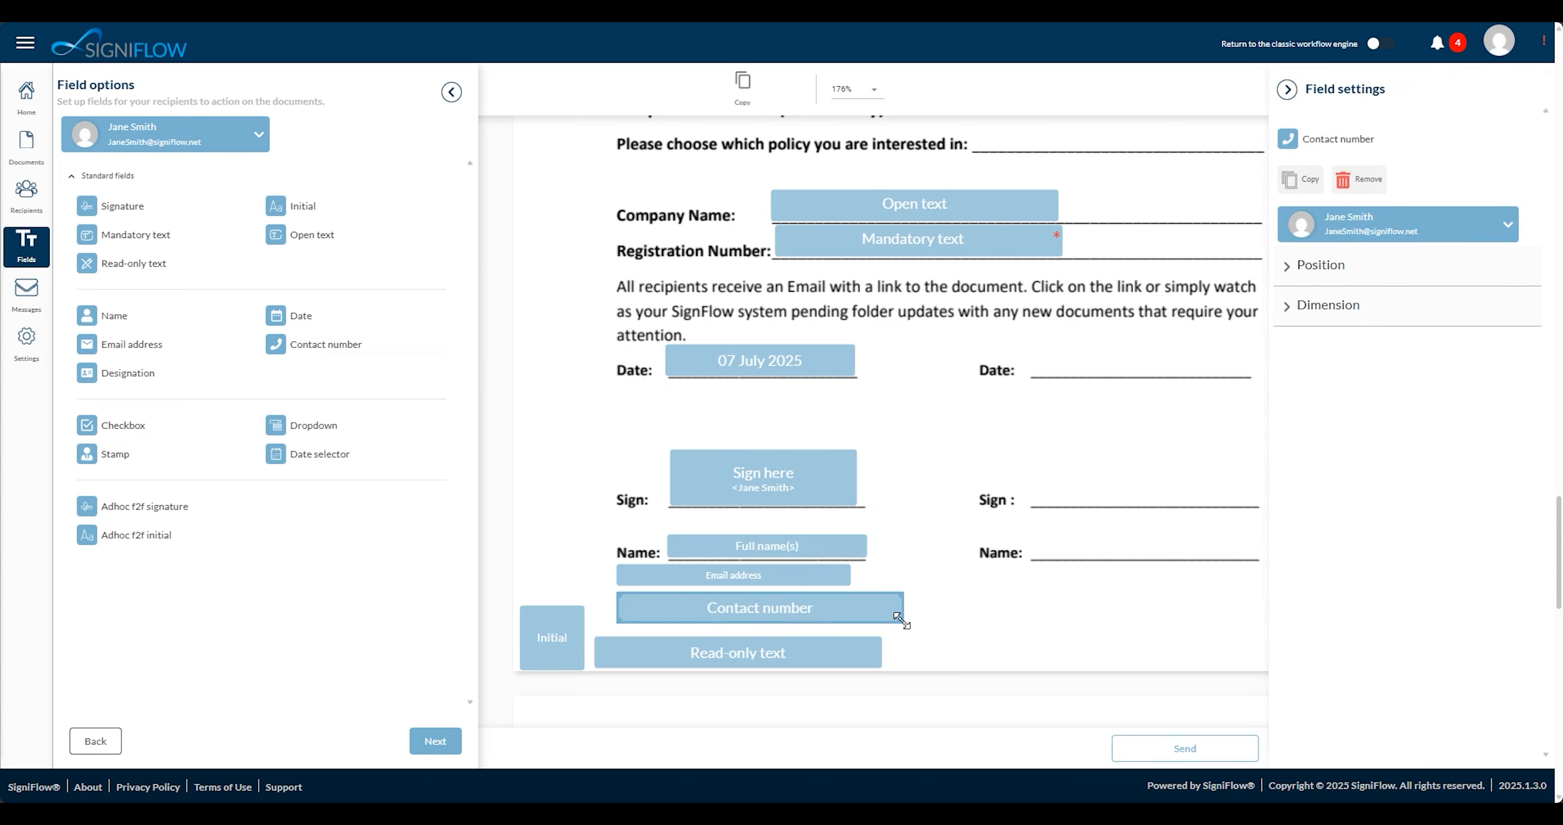
{"action": "left_click_drag", "start_coordinate": [901, 620], "coordinate": [856, 626]}
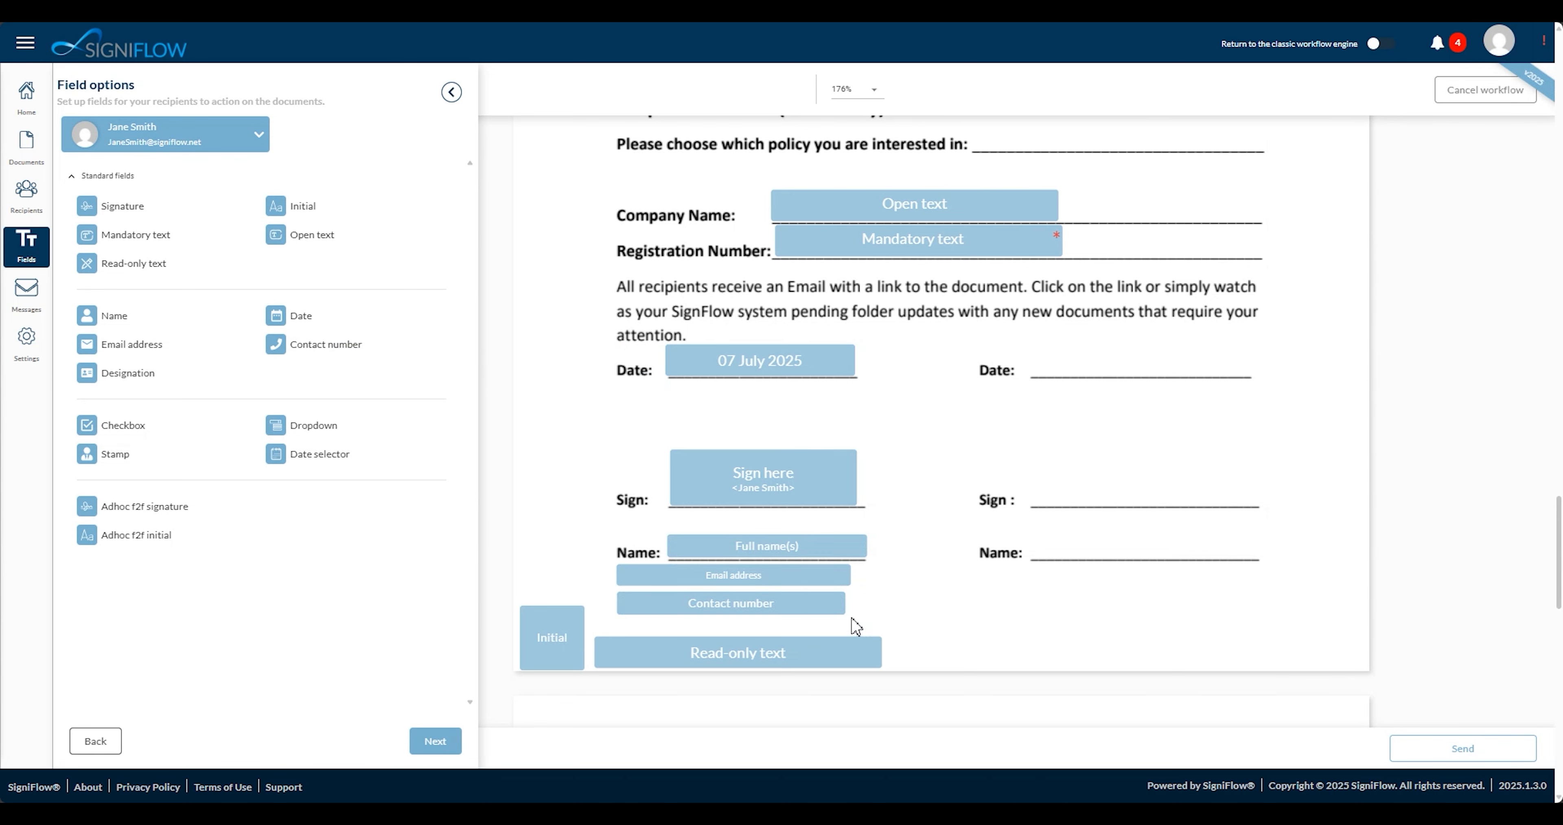
Place a Checkbox field in the Optional Checkbox box of the demo agreement and open its validation settings
{"action": "scroll", "coordinate": [852, 618], "scroll_direction": "up", "scroll_amount": 8}
{"action": "left_click_drag", "start_coordinate": [195, 425], "coordinate": [1068, 464]}
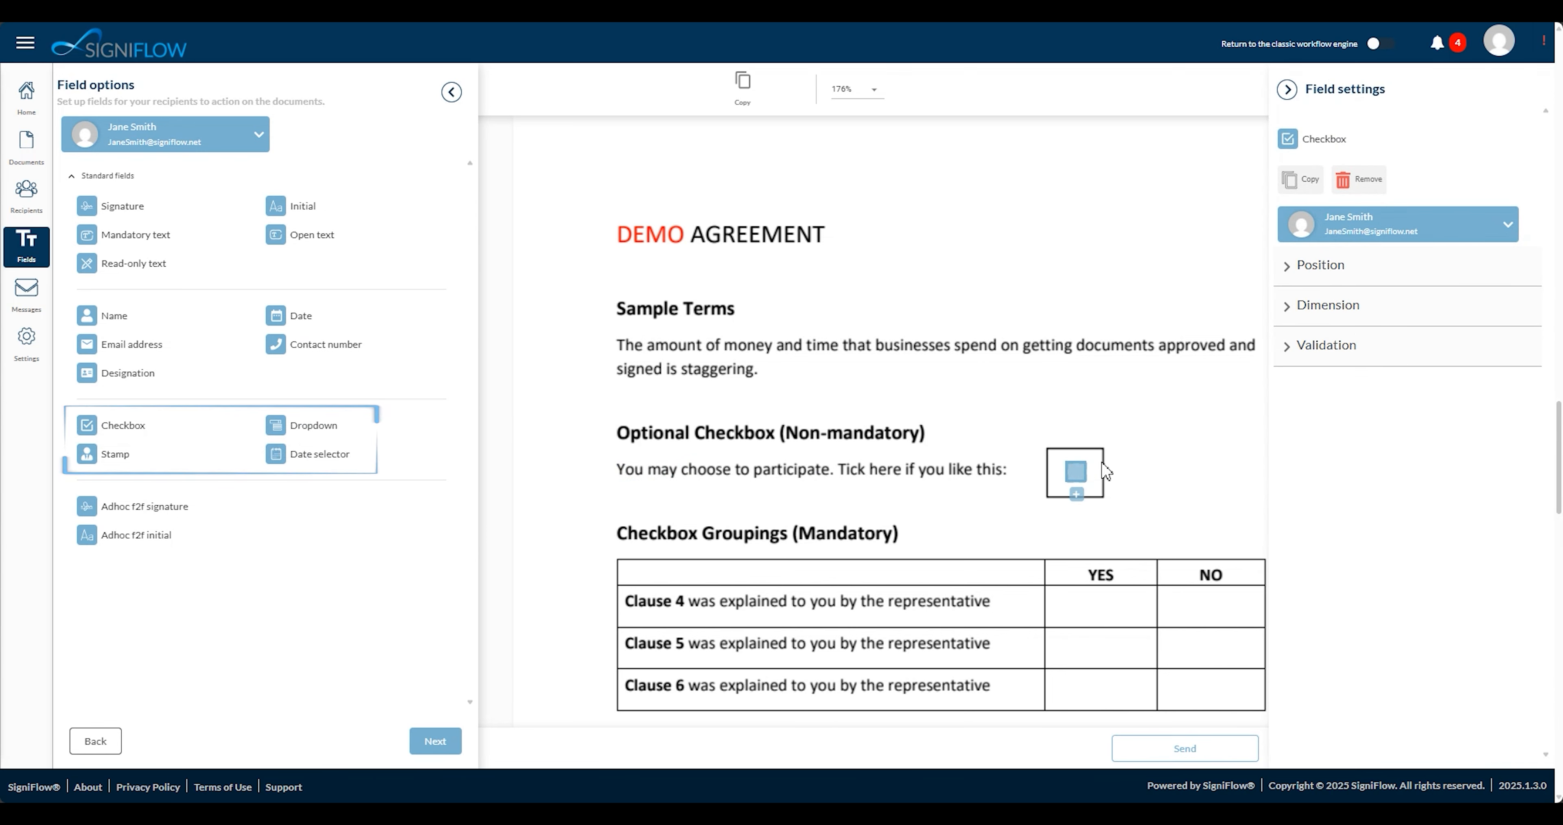
{"action": "left_click", "coordinate": [1289, 356]}
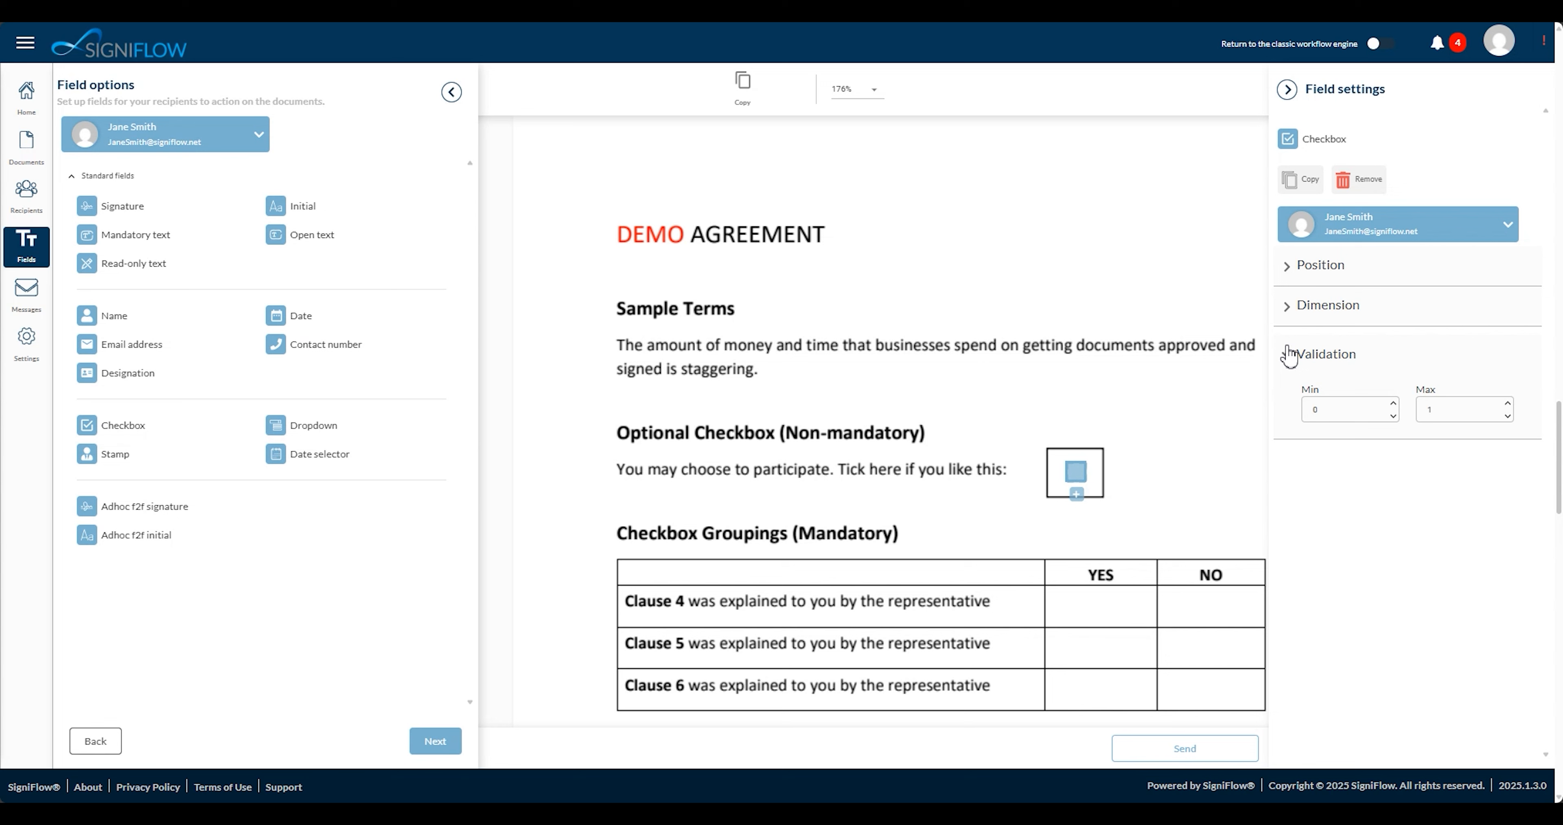
Add a second grouped checkbox beside the optional checkbox and remove it
{"action": "left_click", "coordinate": [1077, 496]}
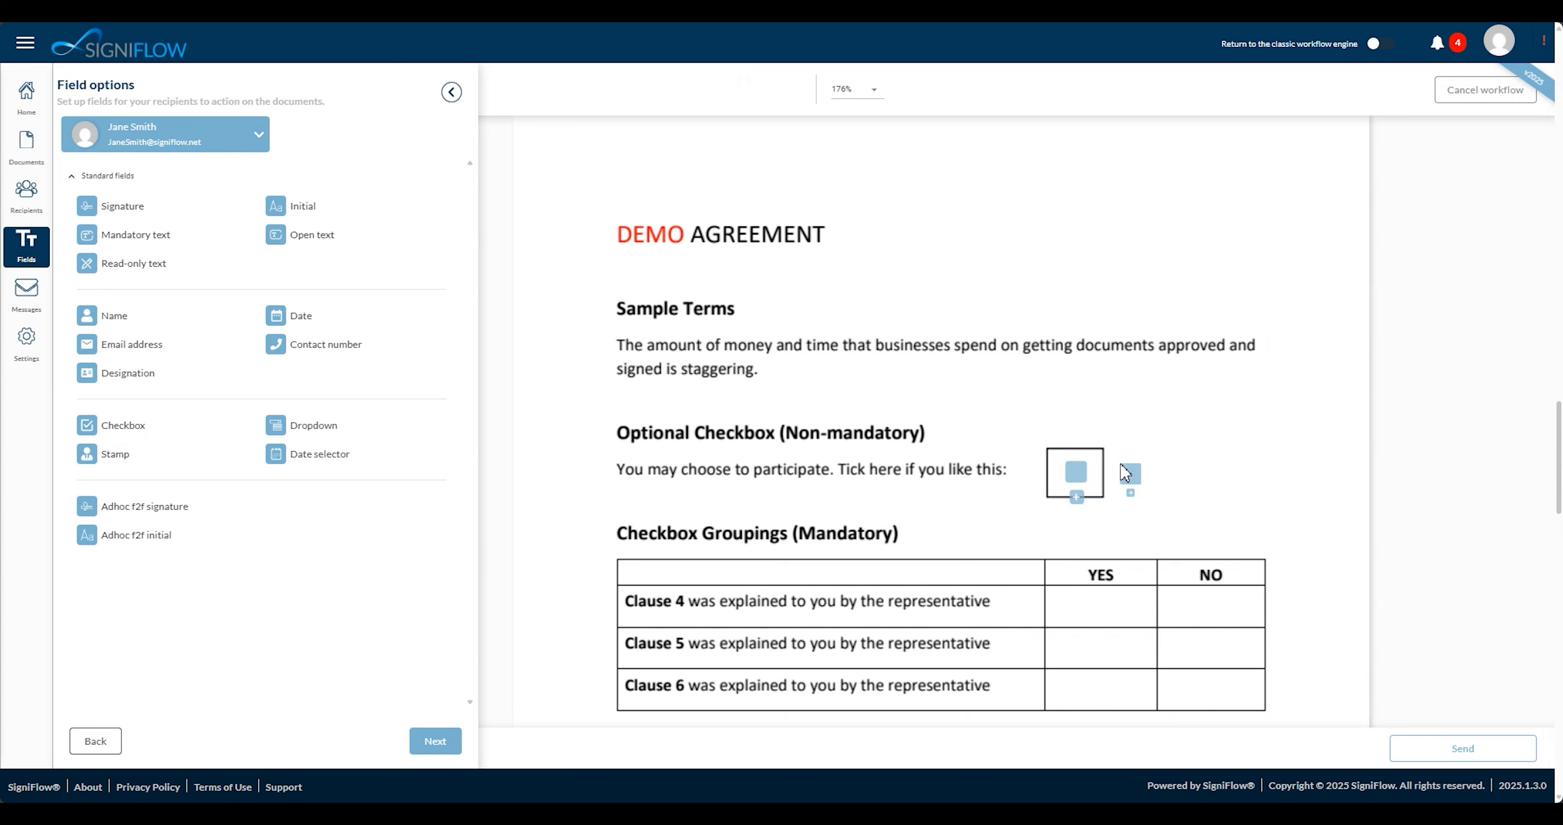
{"action": "left_click", "coordinate": [1127, 473]}
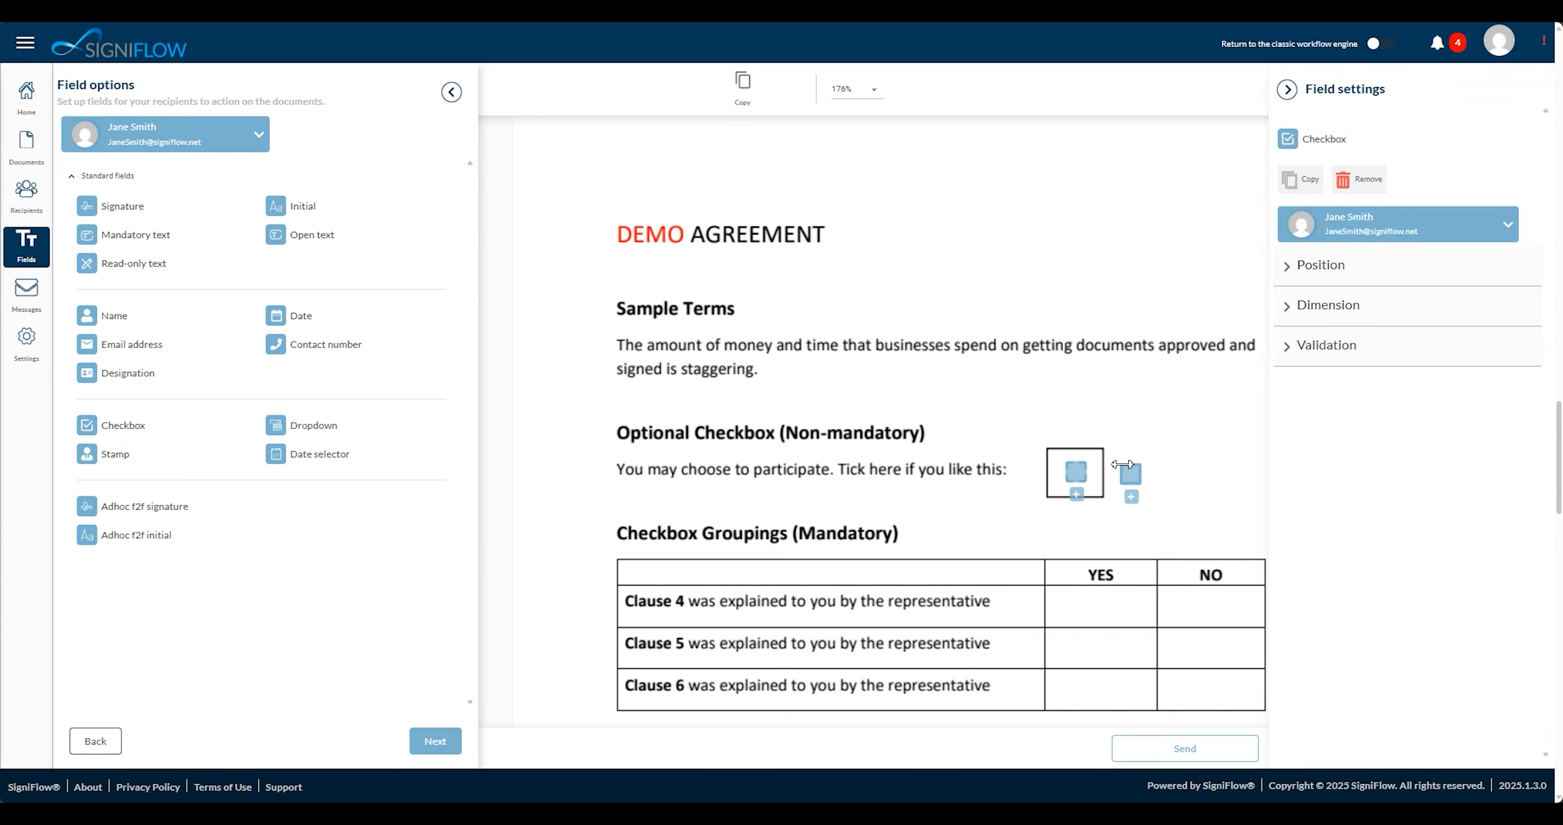
{"action": "left_click", "coordinate": [1373, 181]}
Place a Dropdown field on the policy choice line and enter "Option 1" as its first option
{"action": "scroll", "coordinate": [1374, 180], "scroll_direction": "down", "scroll_amount": 5}
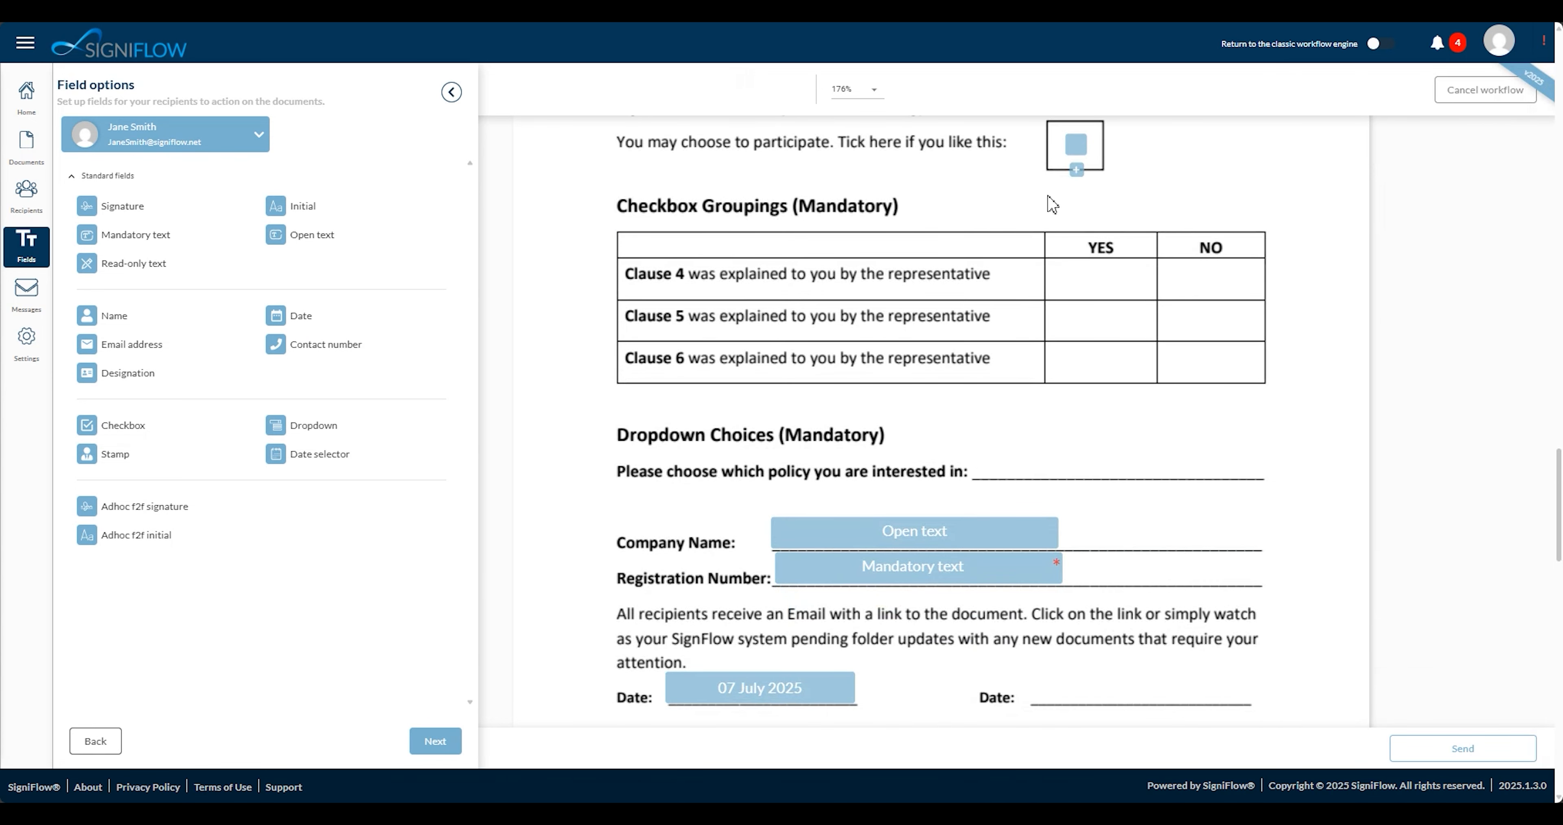
{"action": "left_click_drag", "start_coordinate": [331, 422], "coordinate": [979, 451]}
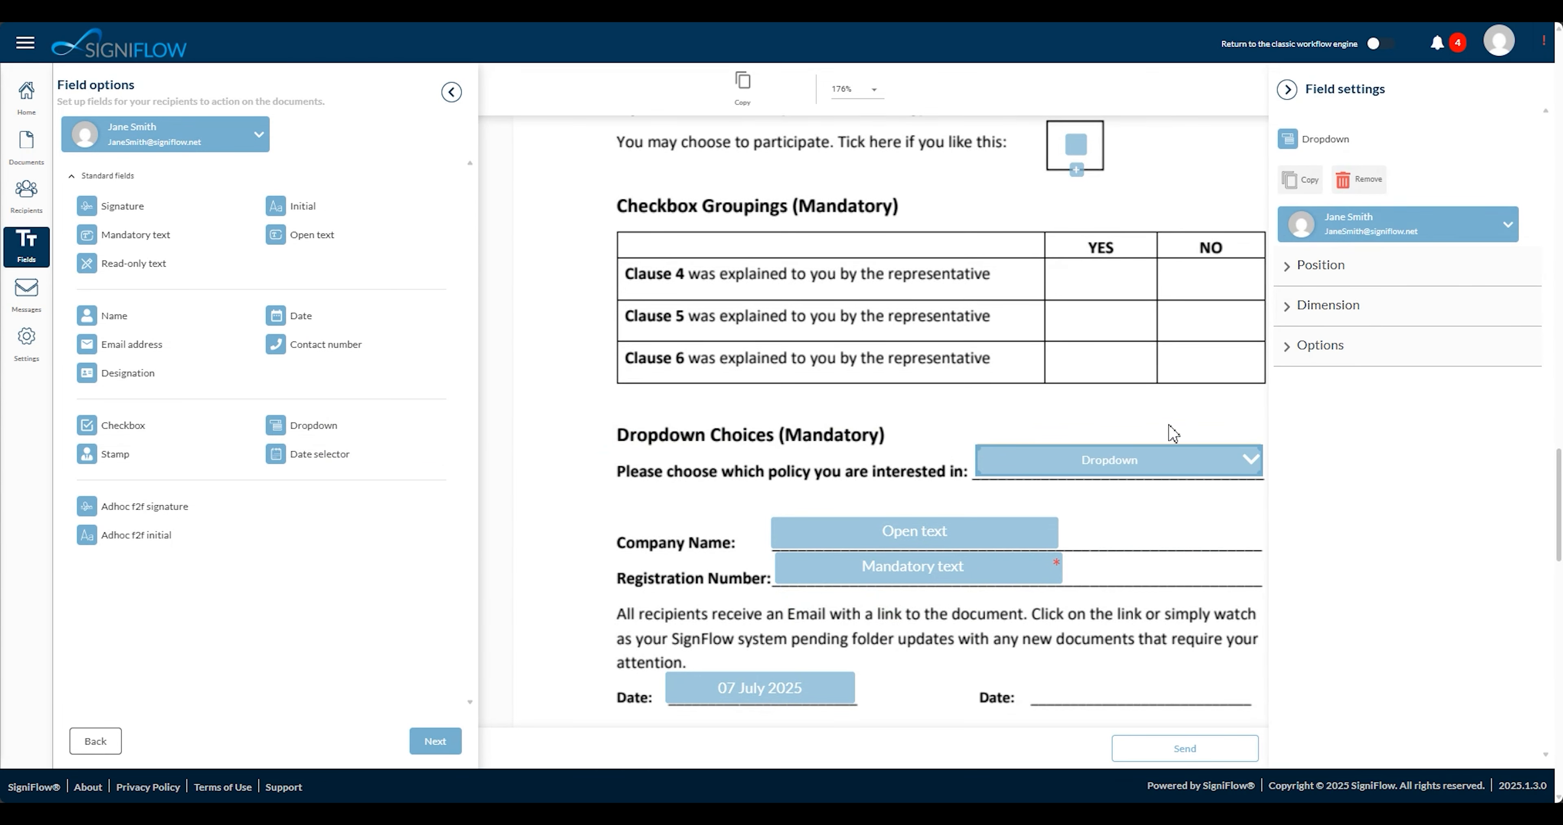
{"action": "left_click", "coordinate": [1299, 347]}
{"action": "left_click", "coordinate": [1331, 514]}
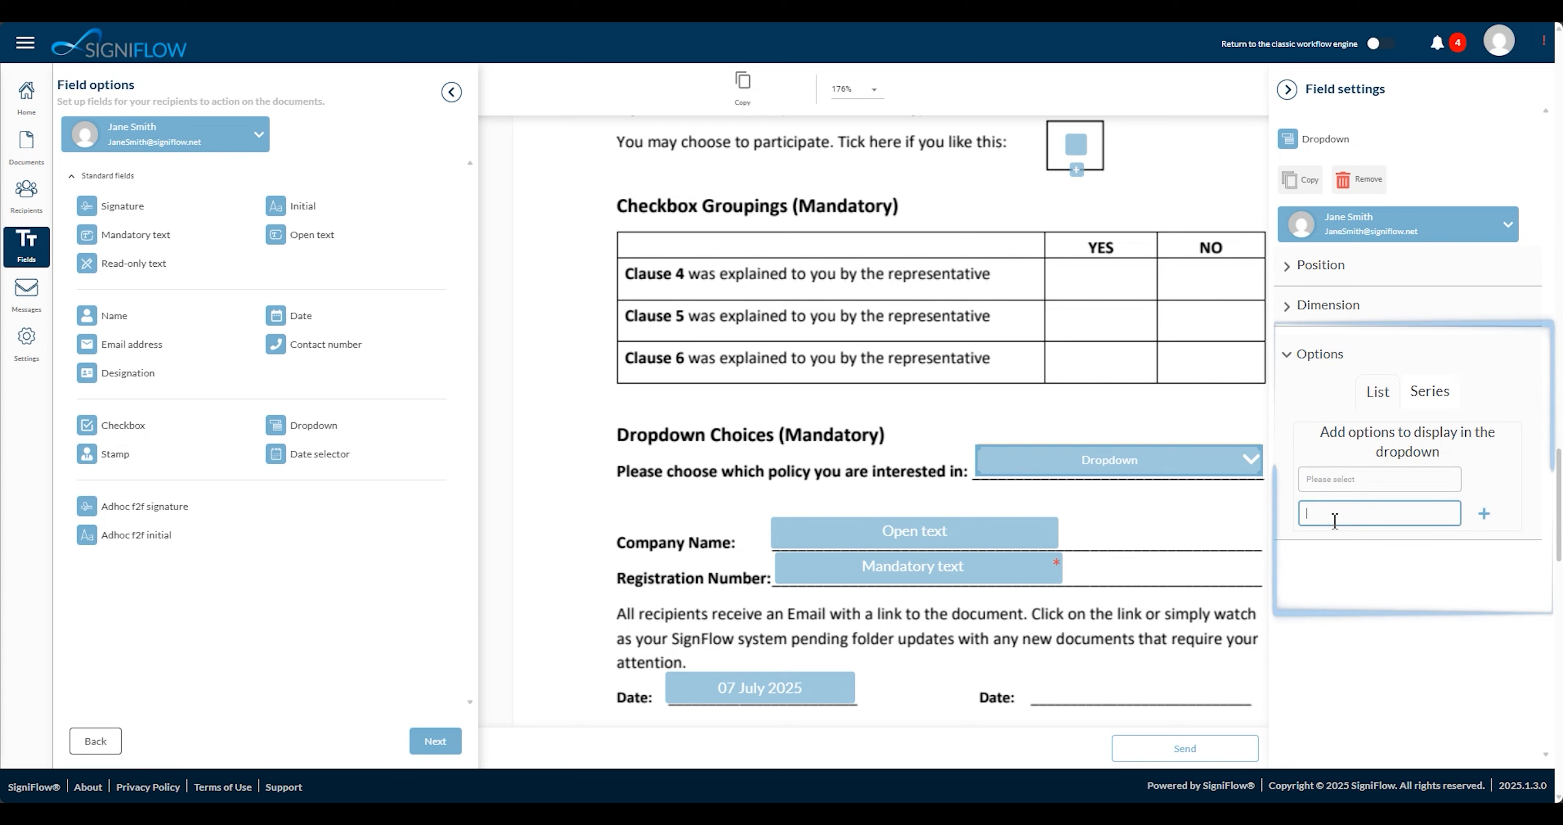
{"action": "type", "text": "Option 1"}
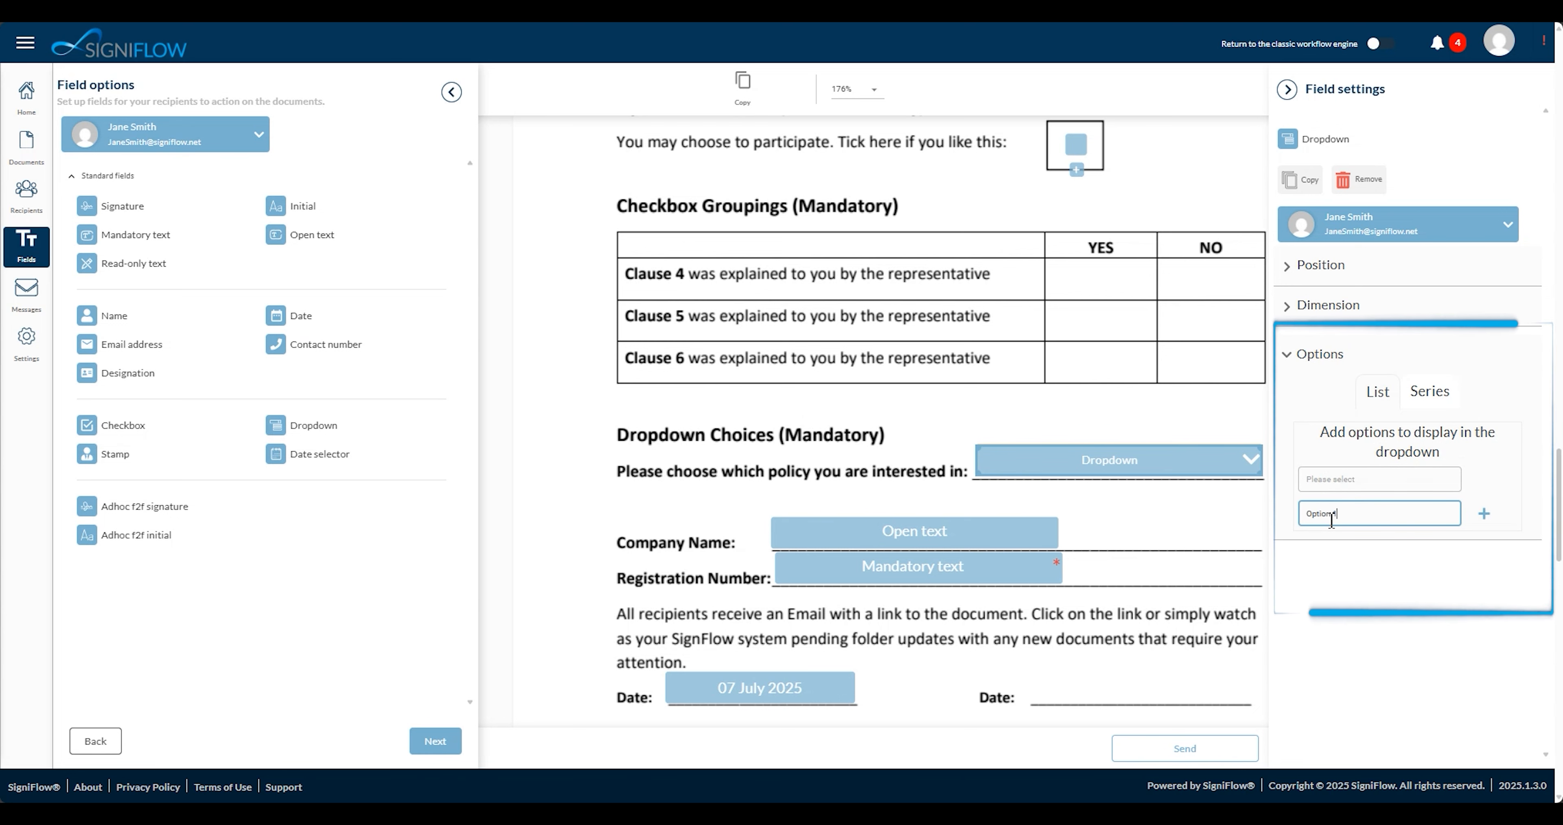
Add "Option 2" and "Option 3" to the dropdown's list and view the options as a series
{"action": "left_click", "coordinate": [1483, 513]}
{"action": "left_click", "coordinate": [1407, 548]}
{"action": "type", "text": "Option 2"}
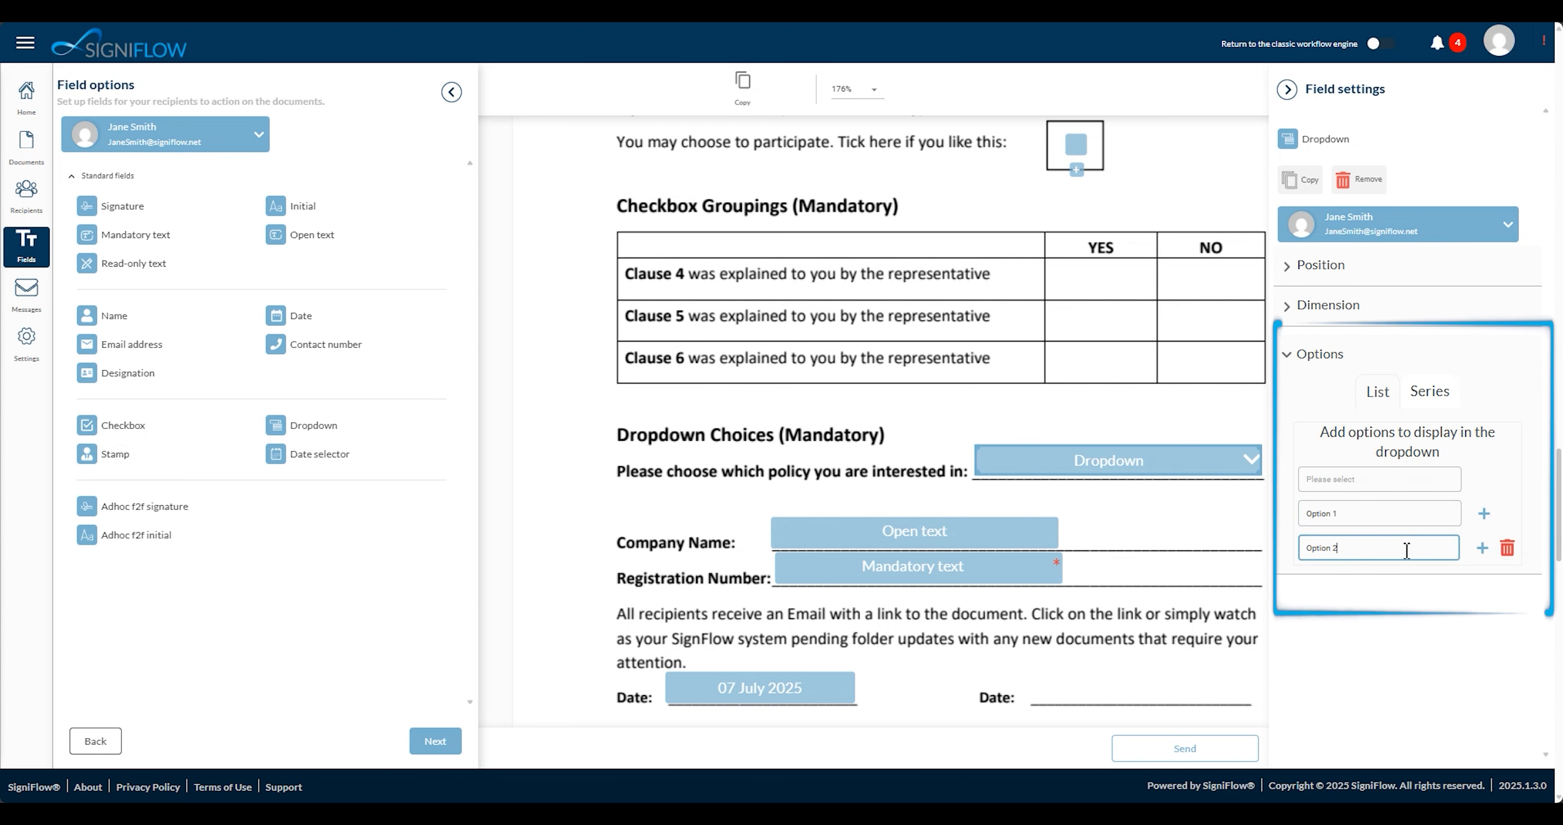
{"action": "left_click", "coordinate": [1482, 548]}
{"action": "left_click", "coordinate": [1385, 580]}
{"action": "type", "text": "Option 3"}
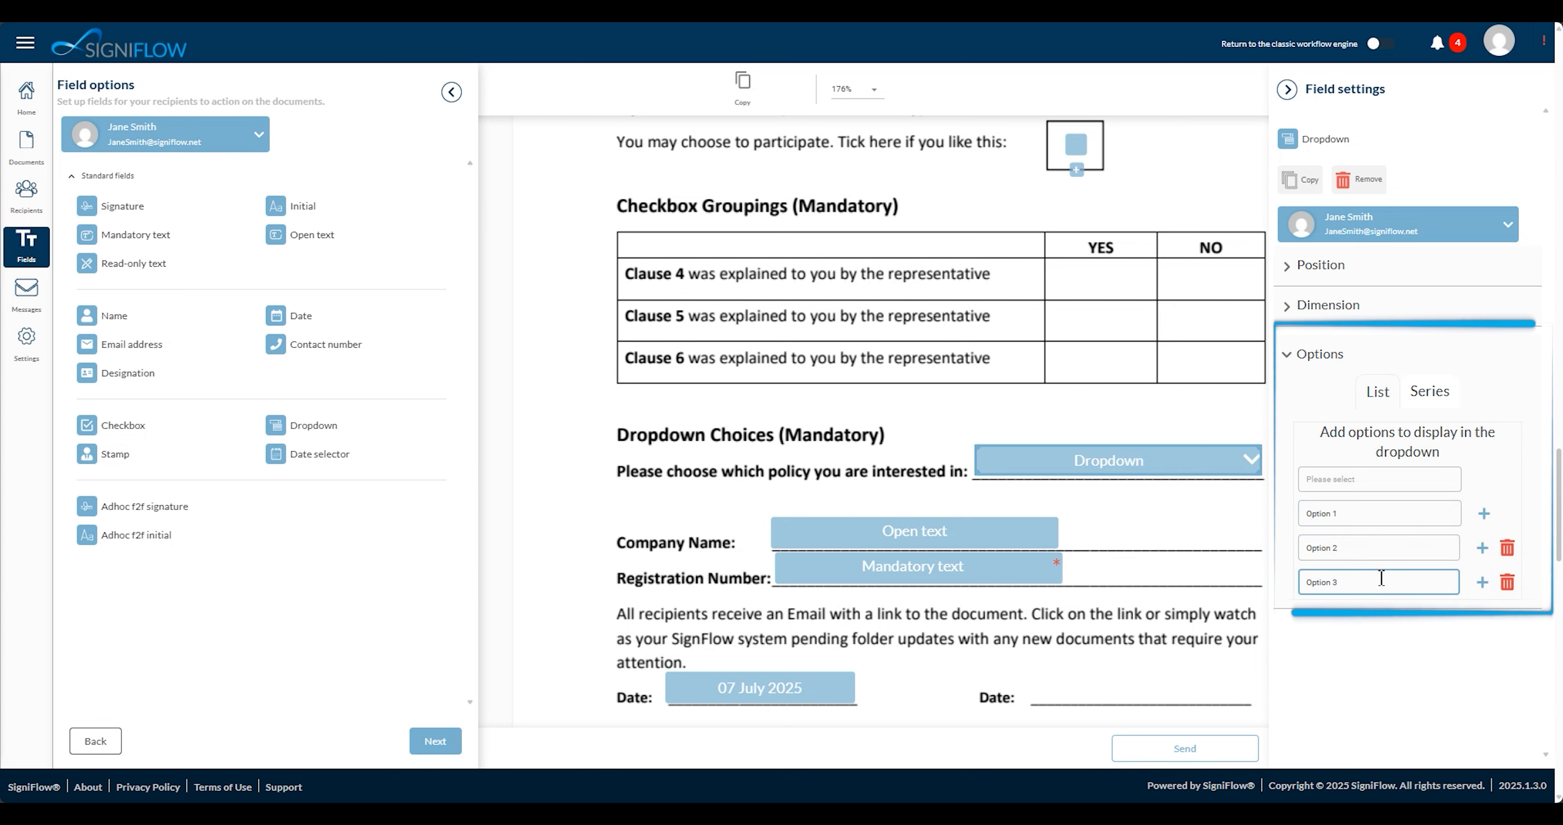
{"action": "left_click", "coordinate": [1428, 393]}
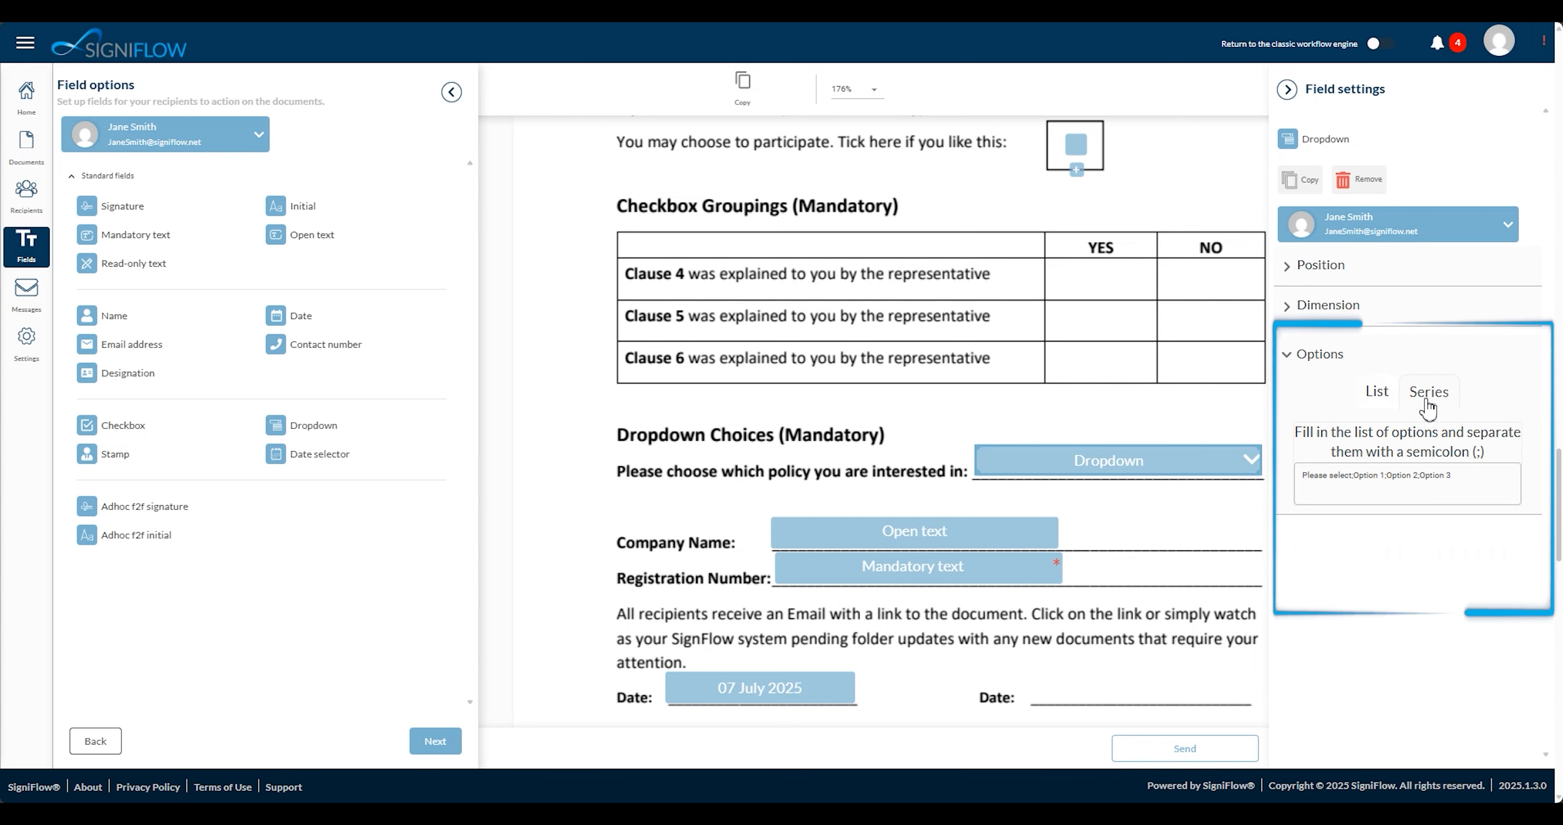
{"action": "left_click", "coordinate": [1281, 359]}
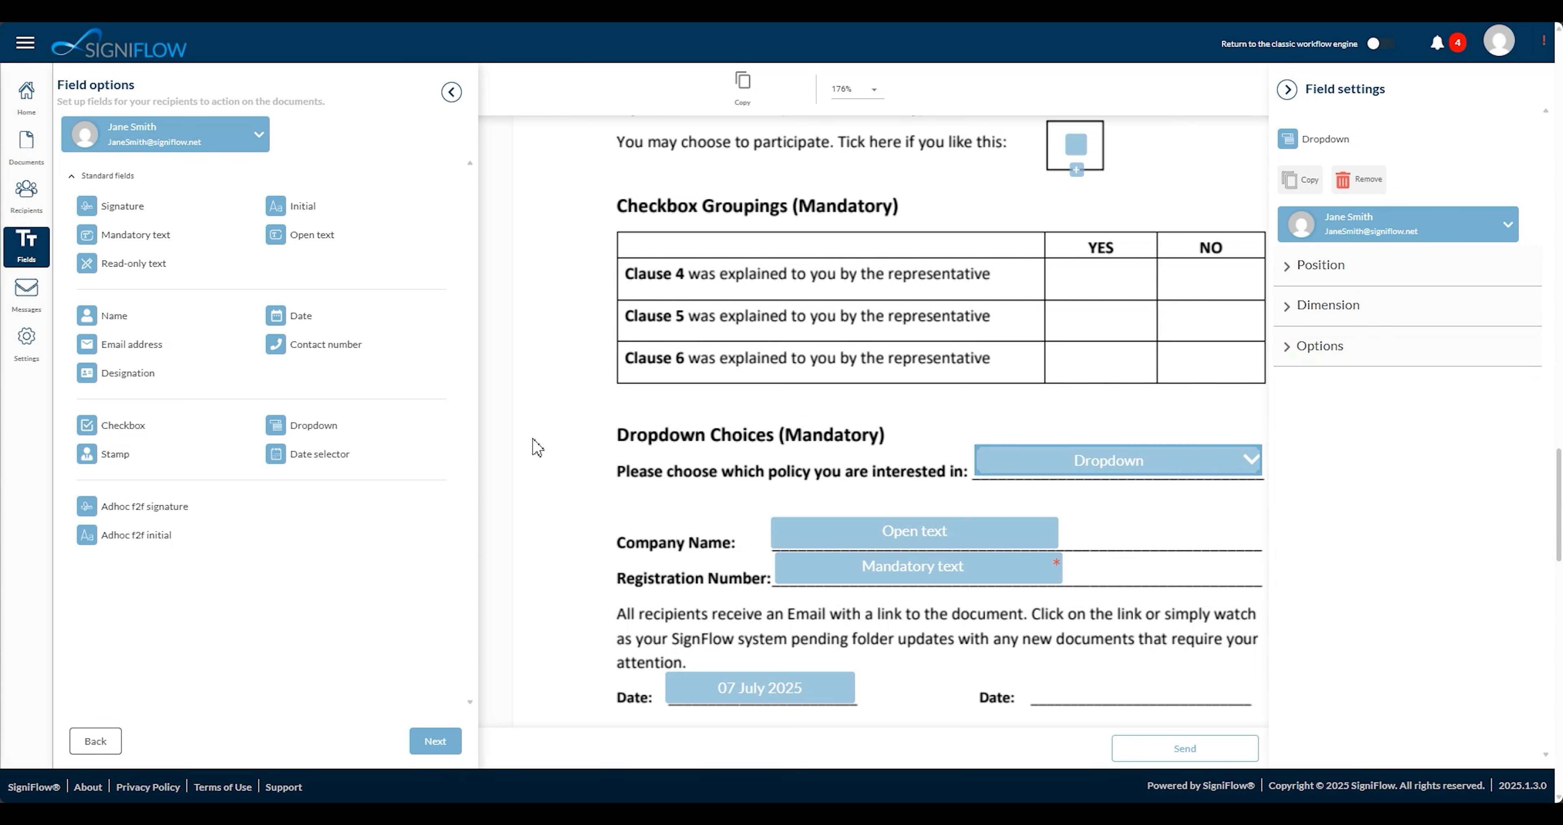
Place a Stamp field over the checkbox groupings table and a Date selector on the second Date line, assigning the Date selector to the second recipient
{"action": "left_click_drag", "start_coordinate": [155, 462], "coordinate": [889, 197]}
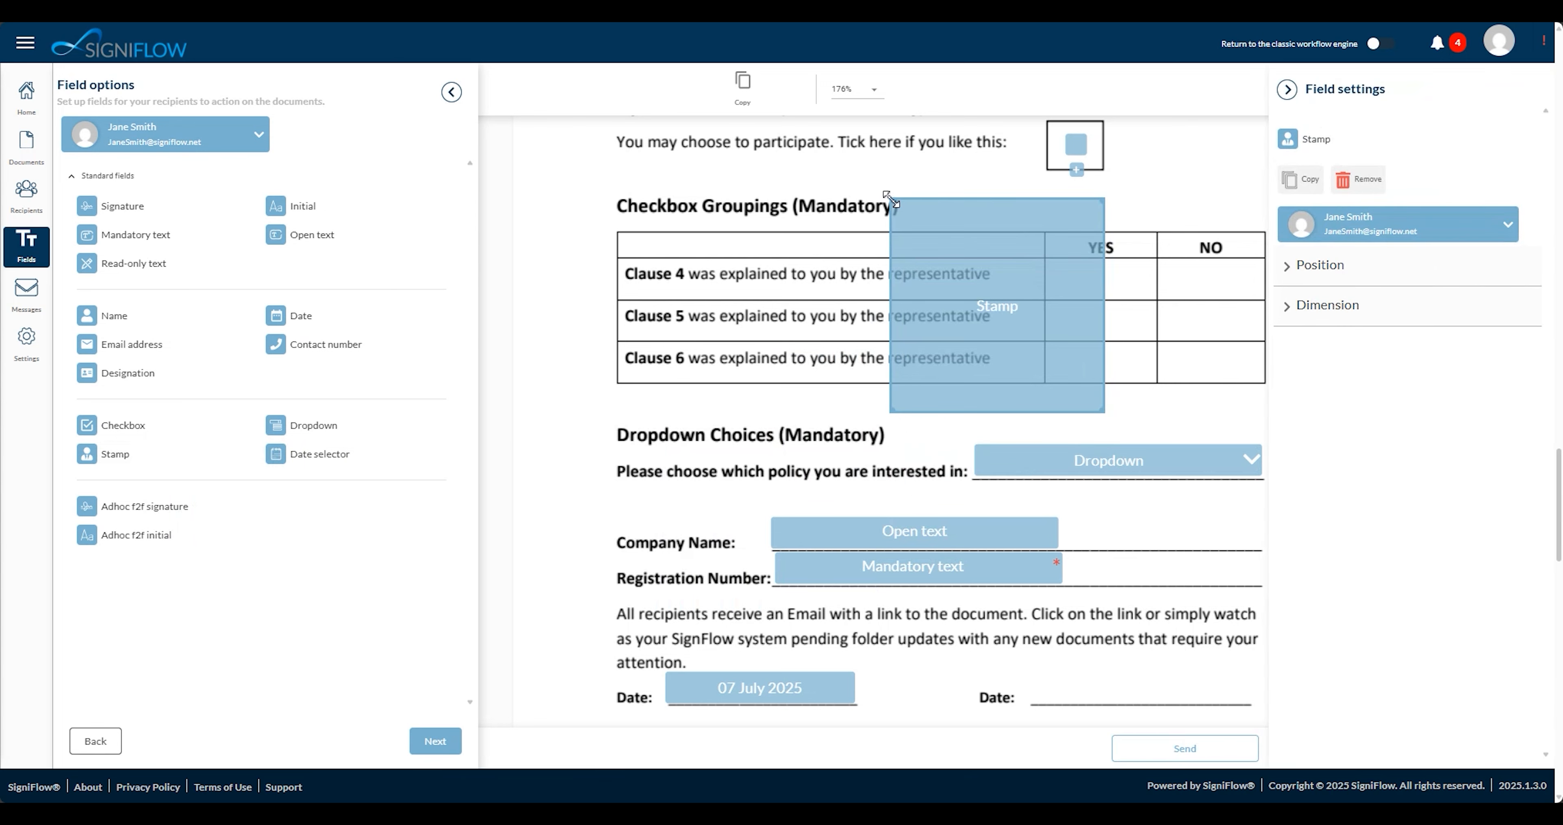
{"action": "left_click_drag", "start_coordinate": [349, 460], "coordinate": [1056, 536]}
{"action": "scroll", "coordinate": [546, 519], "scroll_direction": "down", "scroll_amount": 3}
{"action": "left_click", "coordinate": [1457, 225]}
{"action": "left_click", "coordinate": [1420, 282]}
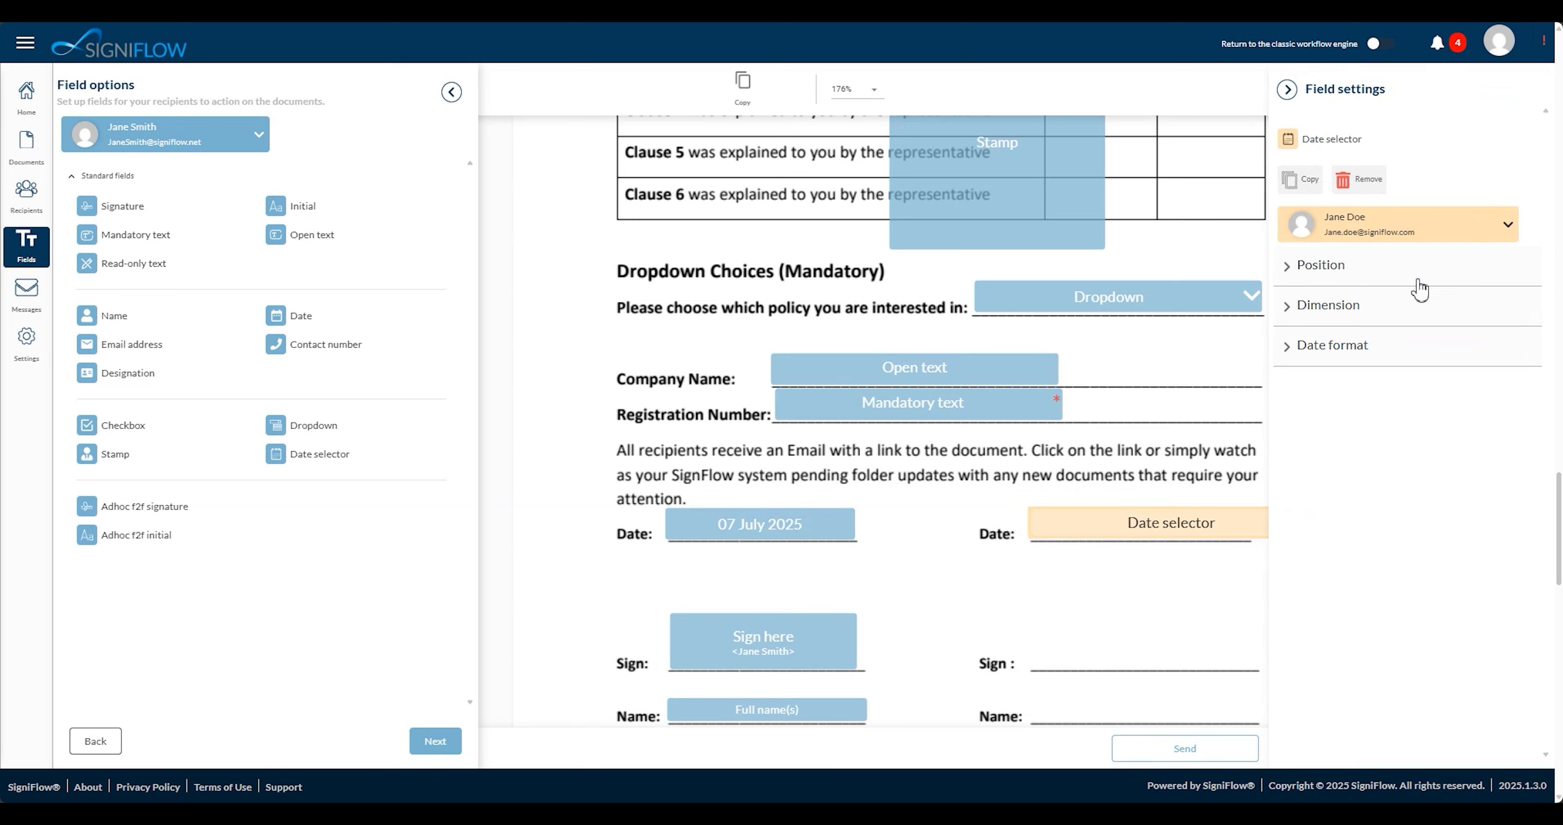
{"action": "left_click", "coordinate": [1235, 353]}
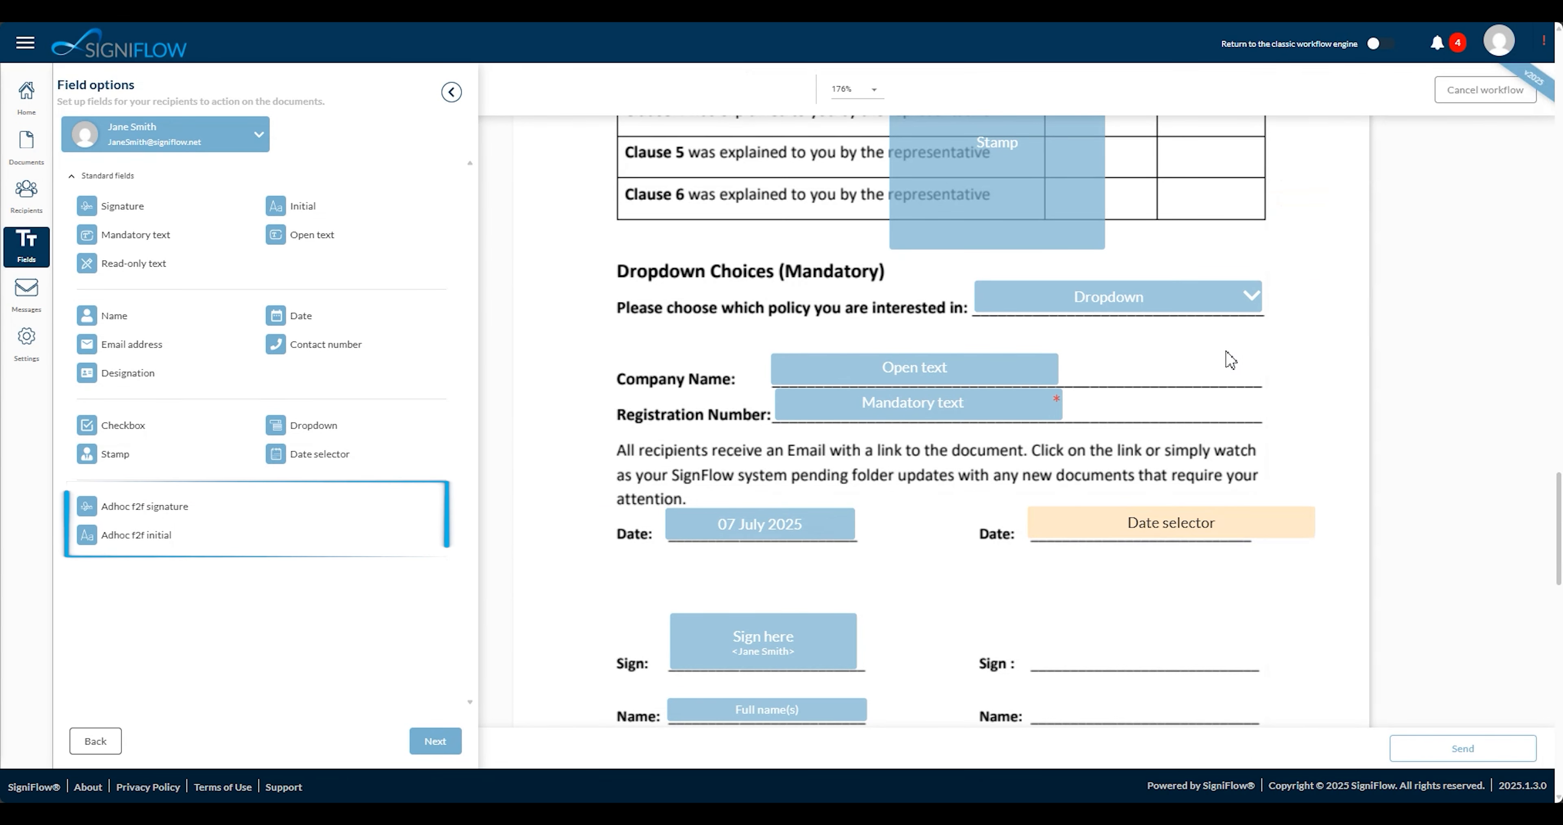
Place an Adhoc f2f signature field on the second Sign line and assign it to the second recipient
{"action": "mouse_move", "coordinate": [216, 517]}
{"action": "left_mouse_down"}
{"action": "mouse_move", "coordinate": [1043, 536]}
{"action": "mouse_move", "coordinate": [1030, 584]}
{"action": "mouse_move", "coordinate": [1106, 582]}
{"action": "mouse_move", "coordinate": [1062, 633]}
{"action": "left_mouse_up"}
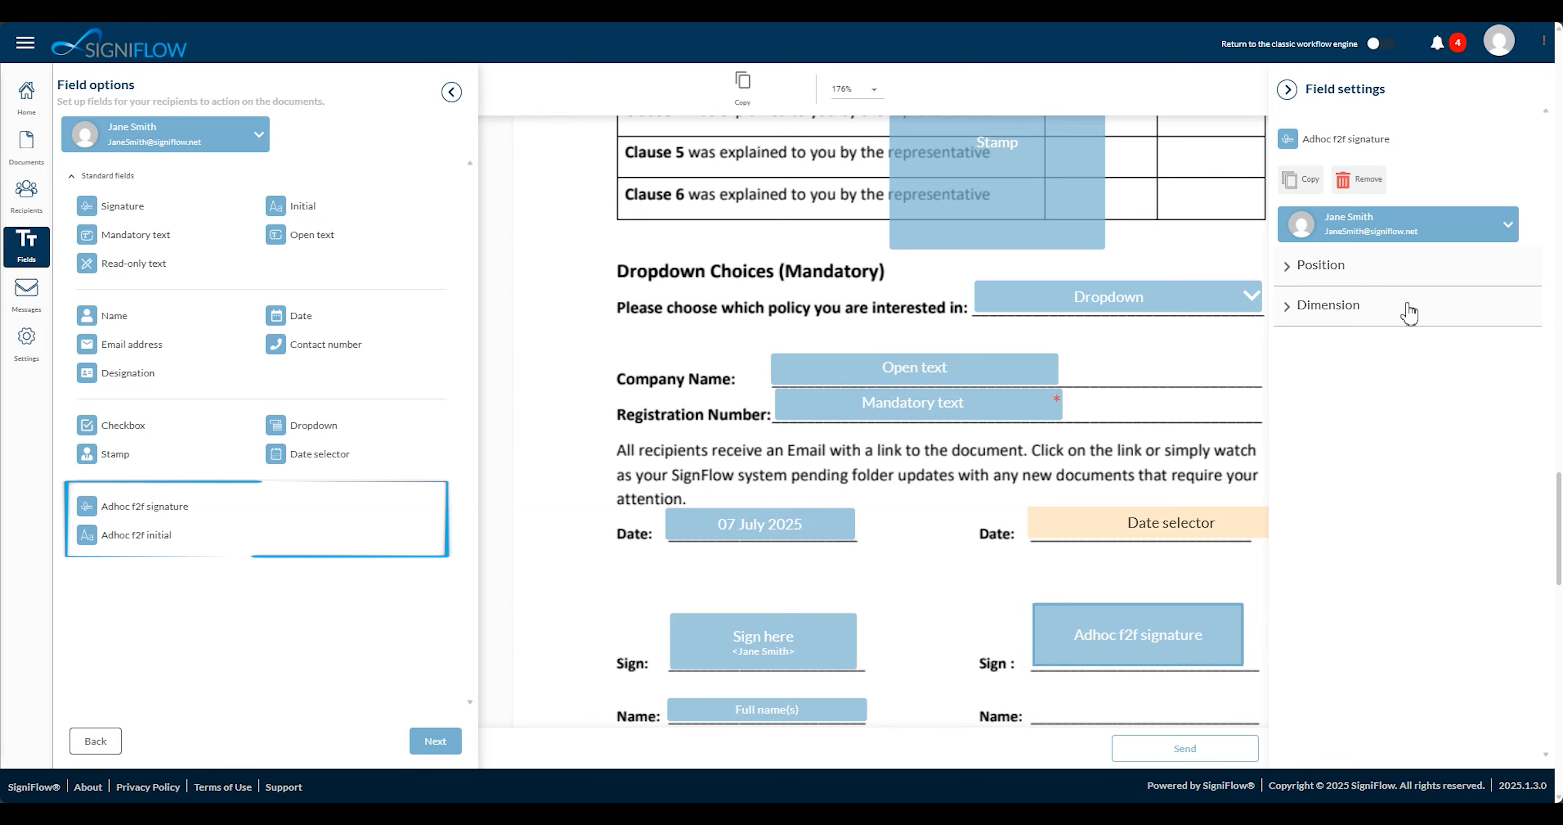
{"action": "left_click", "coordinate": [1505, 224]}
{"action": "left_click", "coordinate": [1438, 283]}
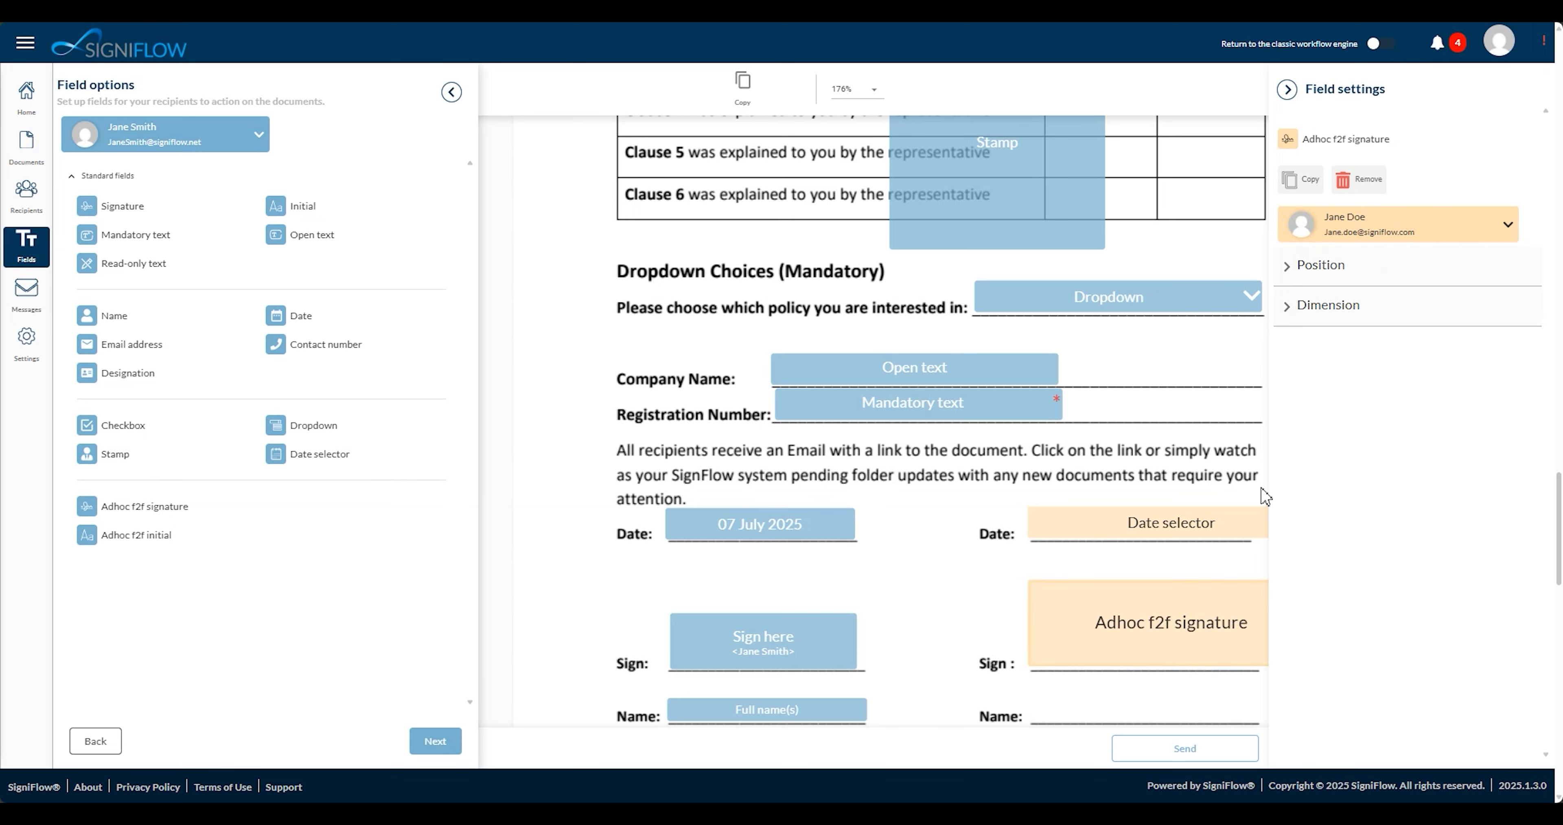
{"action": "left_click", "coordinate": [1245, 500]}
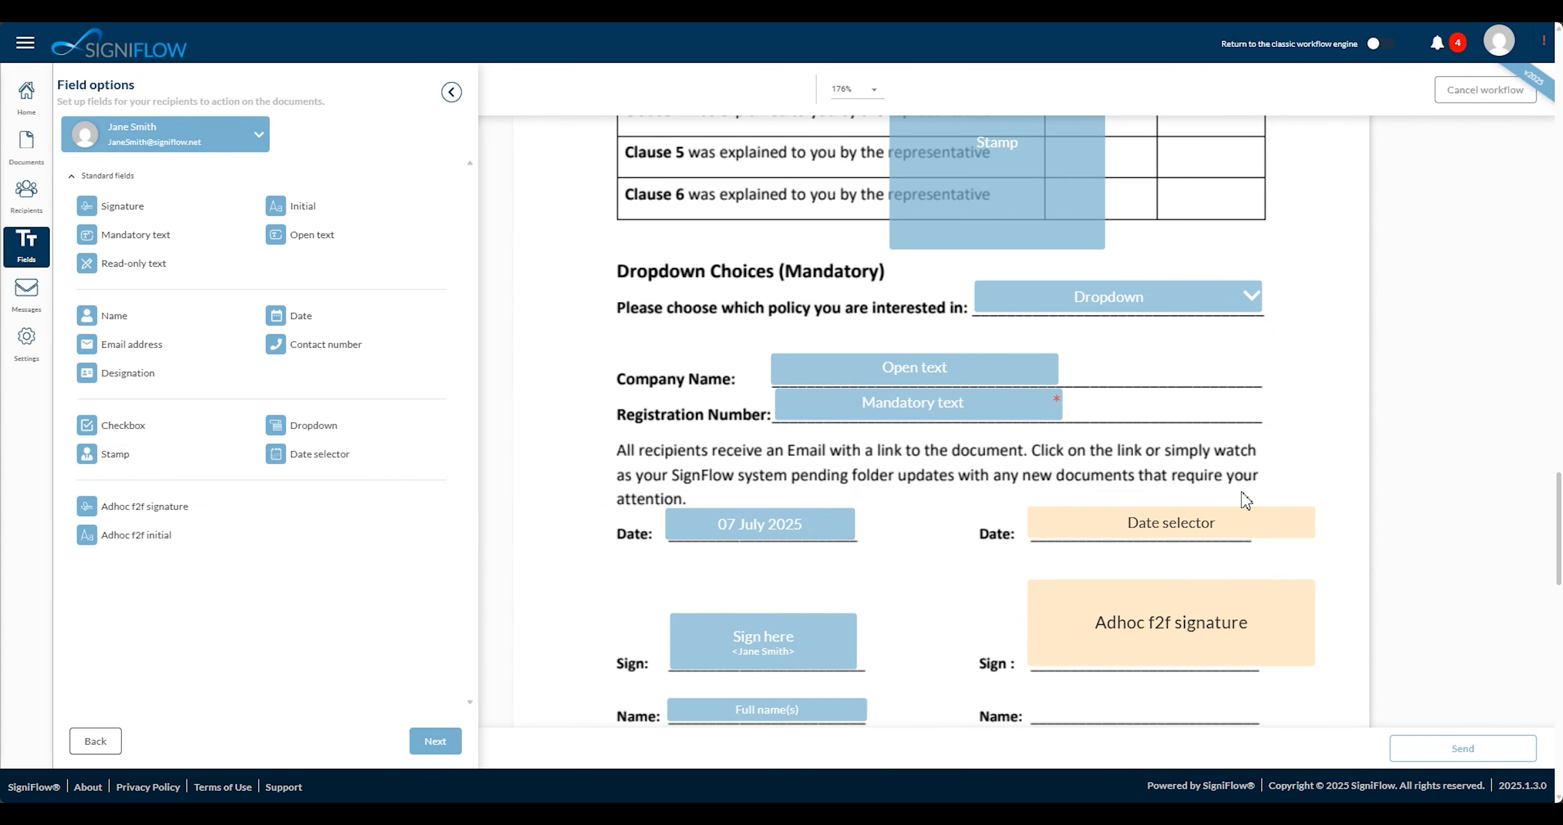
Switch the Date selector on the second Date line to the first recipient and reassign it to the second recipient
{"action": "scroll", "coordinate": [1213, 486], "scroll_direction": "down", "scroll_amount": 3}
{"action": "left_click", "coordinate": [1247, 357]}
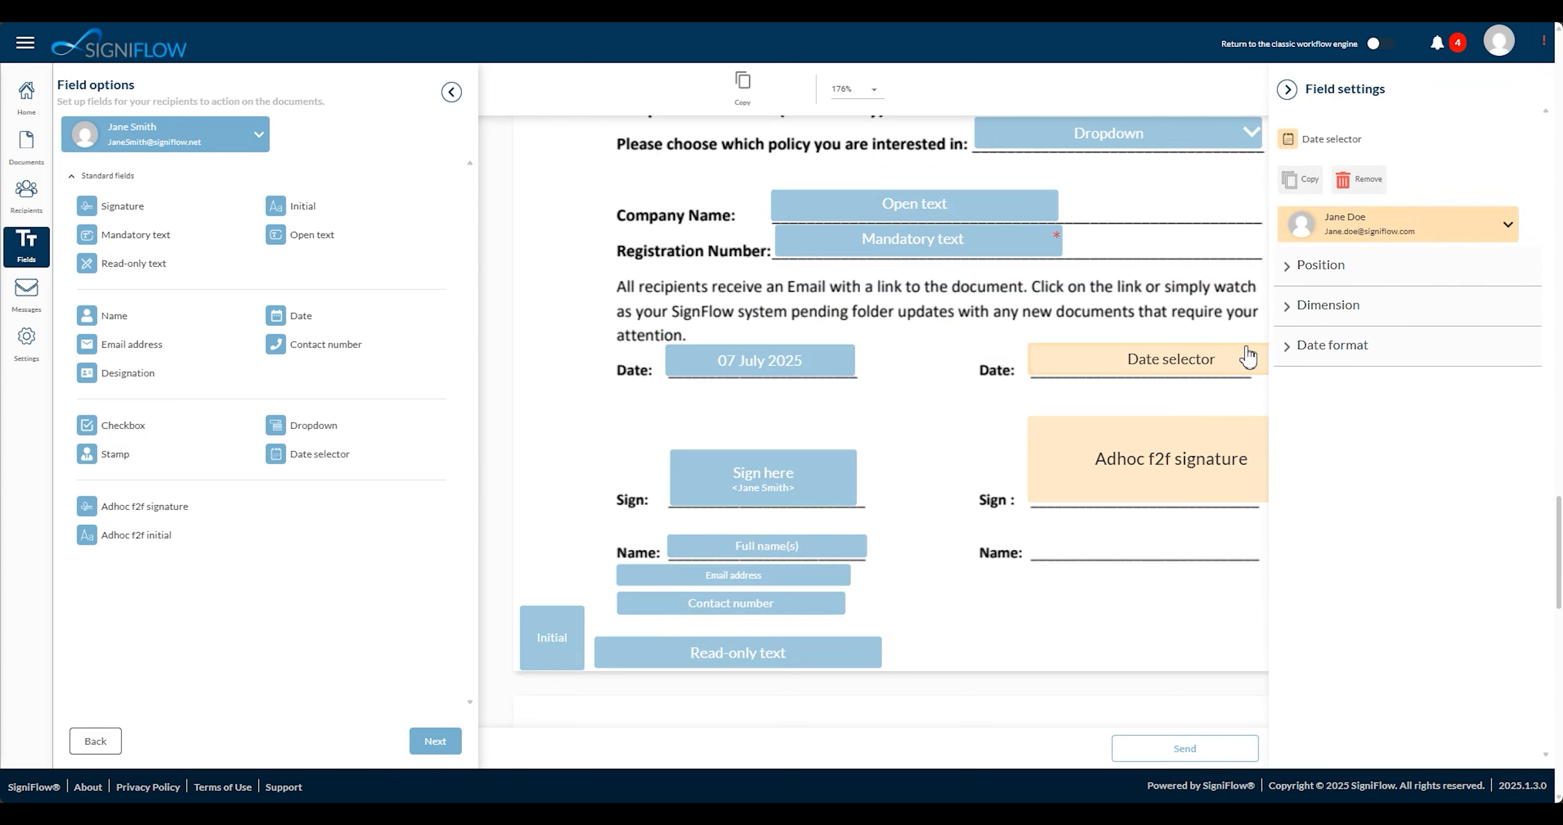
{"action": "left_click", "coordinate": [1422, 229]}
{"action": "left_click", "coordinate": [1422, 239]}
{"action": "left_click", "coordinate": [1422, 242]}
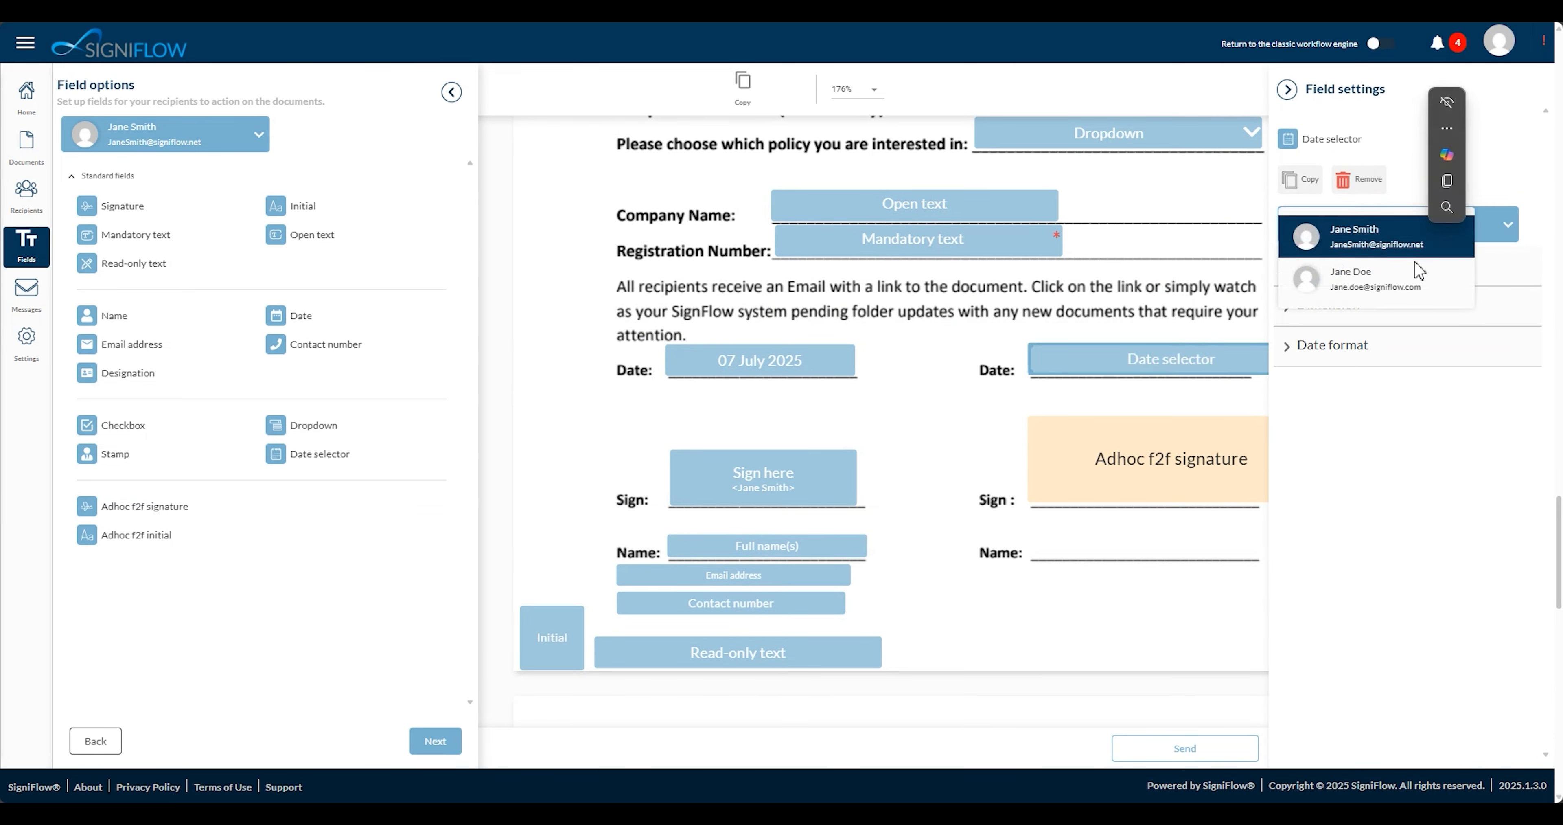
{"action": "left_click", "coordinate": [1419, 275]}
{"action": "left_click", "coordinate": [1405, 241]}
{"action": "left_click", "coordinate": [1406, 243]}
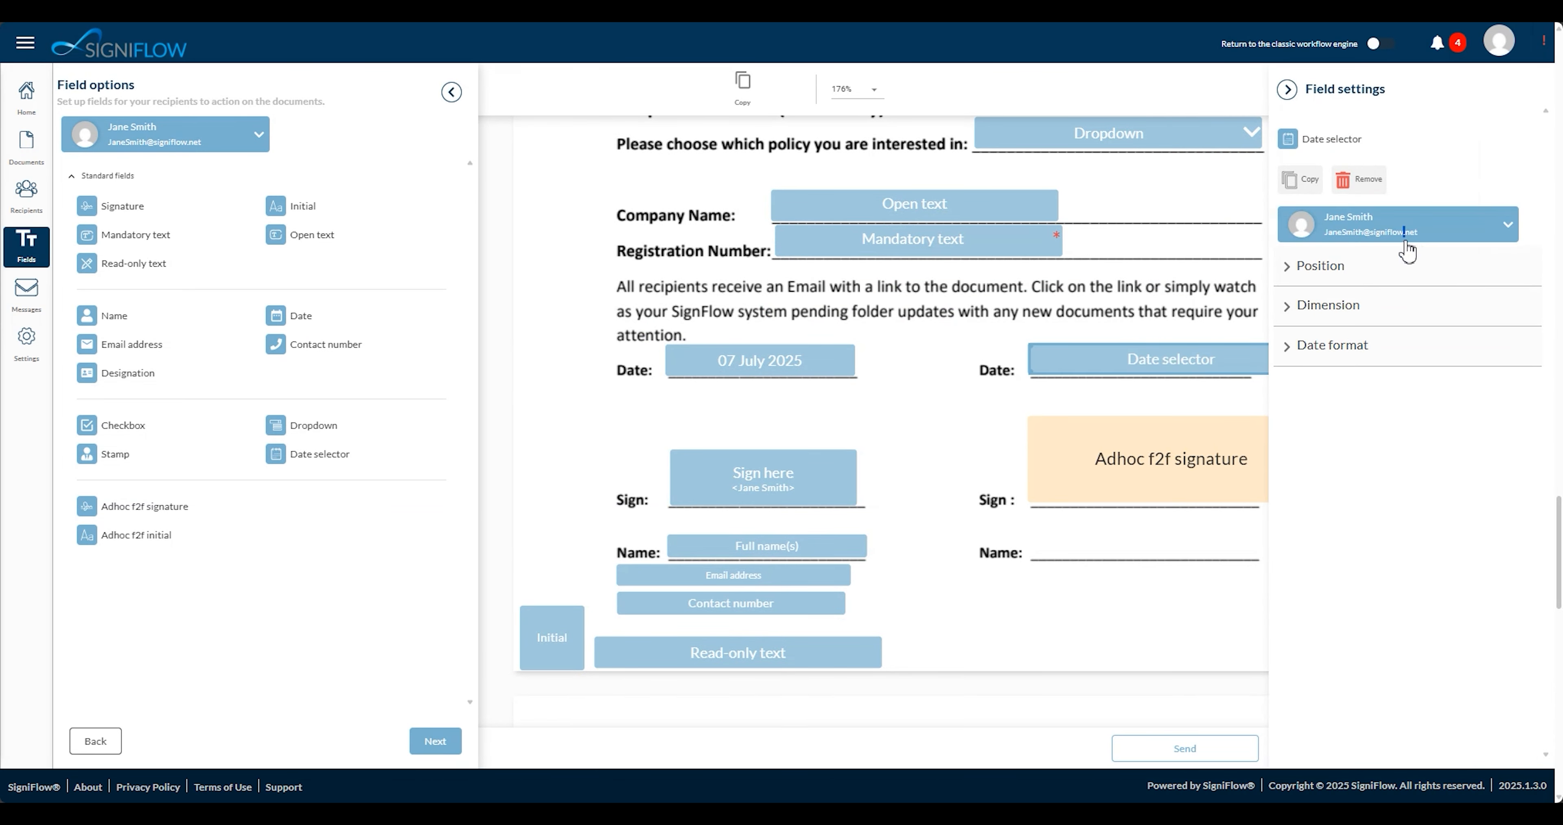
{"action": "left_click", "coordinate": [1406, 243]}
{"action": "left_click", "coordinate": [1406, 282]}
{"action": "left_click", "coordinate": [1193, 338]}
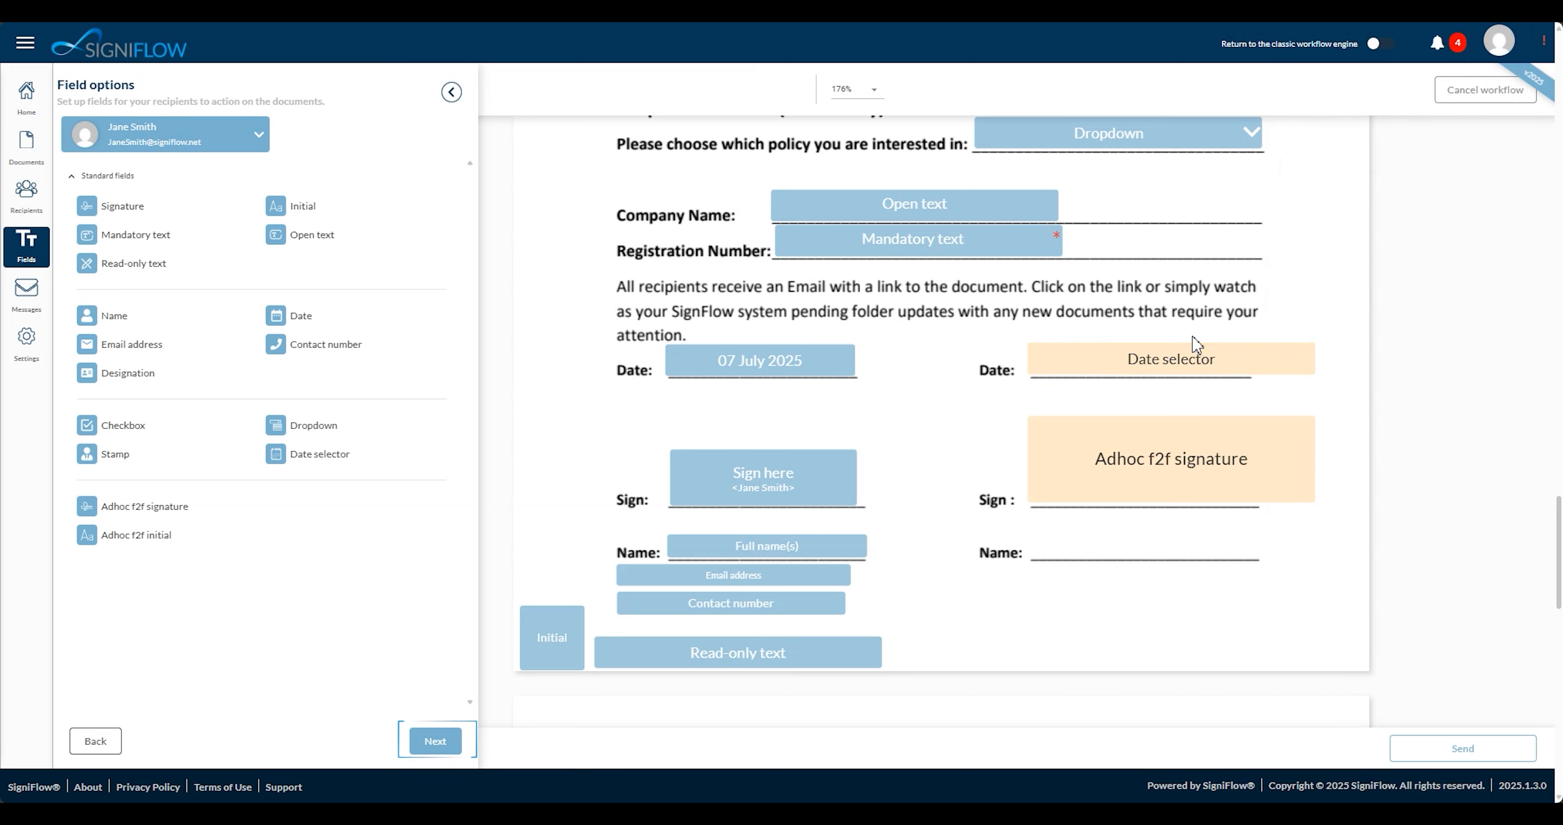
Write the recipient message "Good day, Please complete the following document. Thank you." with blank lines between its parts
{"action": "left_click", "coordinate": [451, 750]}
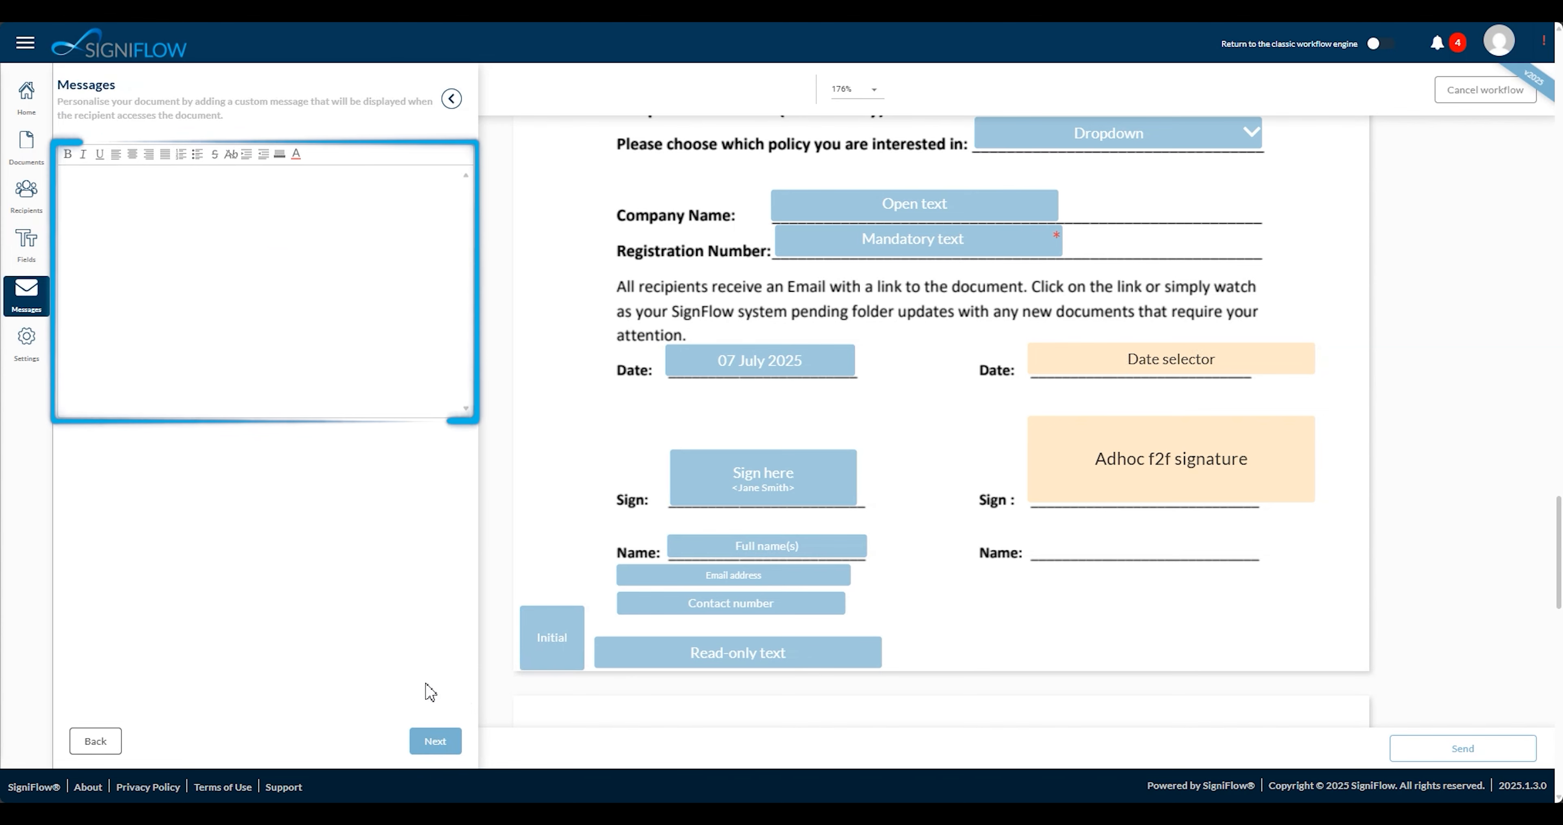
{"action": "left_click", "coordinate": [401, 336]}
{"action": "type", "text": "Good day,"}
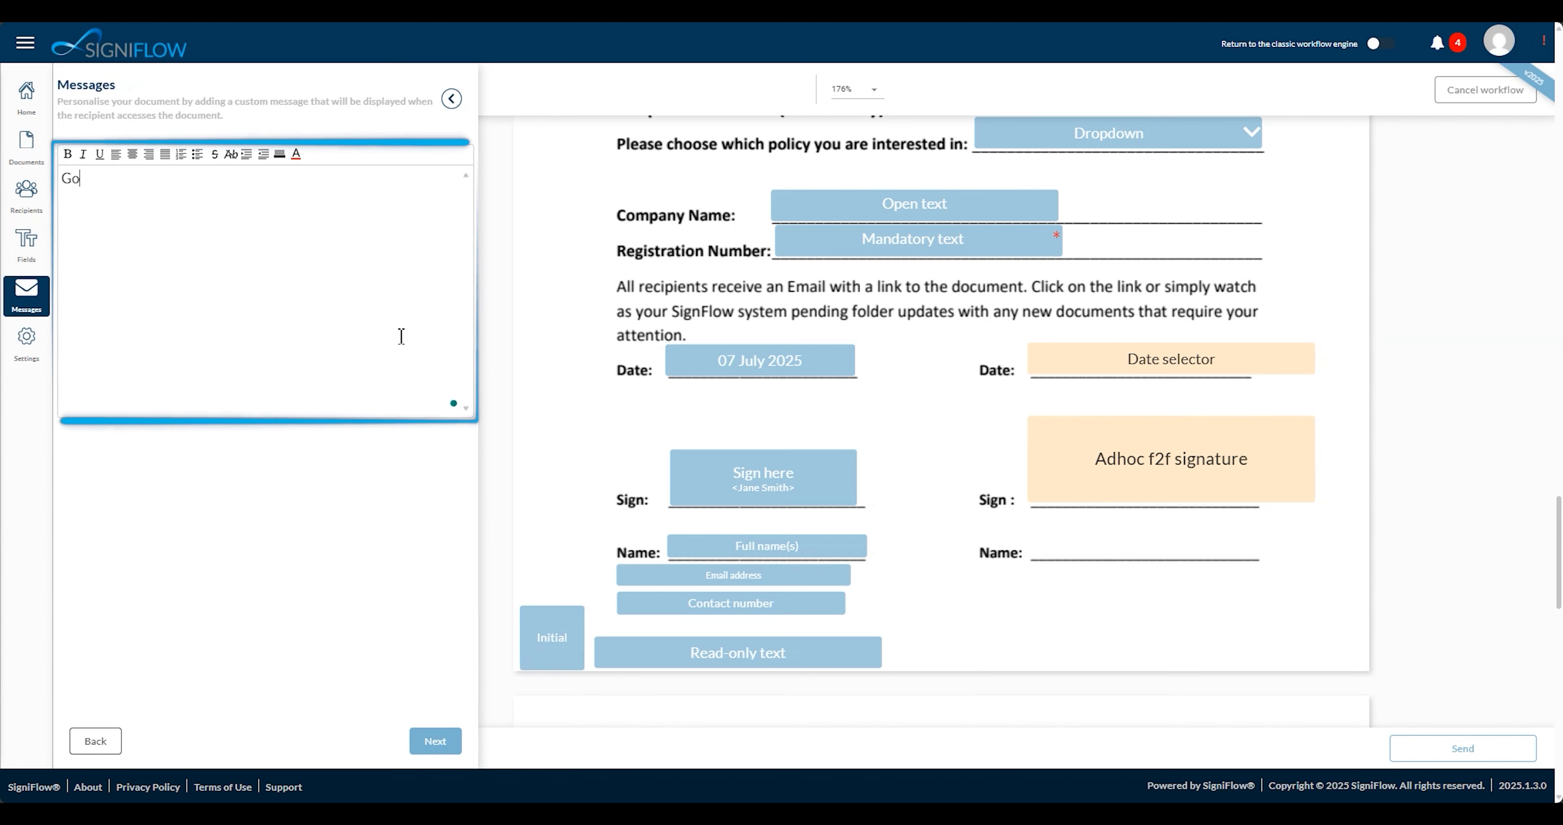
{"action": "key", "text": "Return"}
{"action": "key", "text": "Return"}
{"action": "type", "text": "P"}
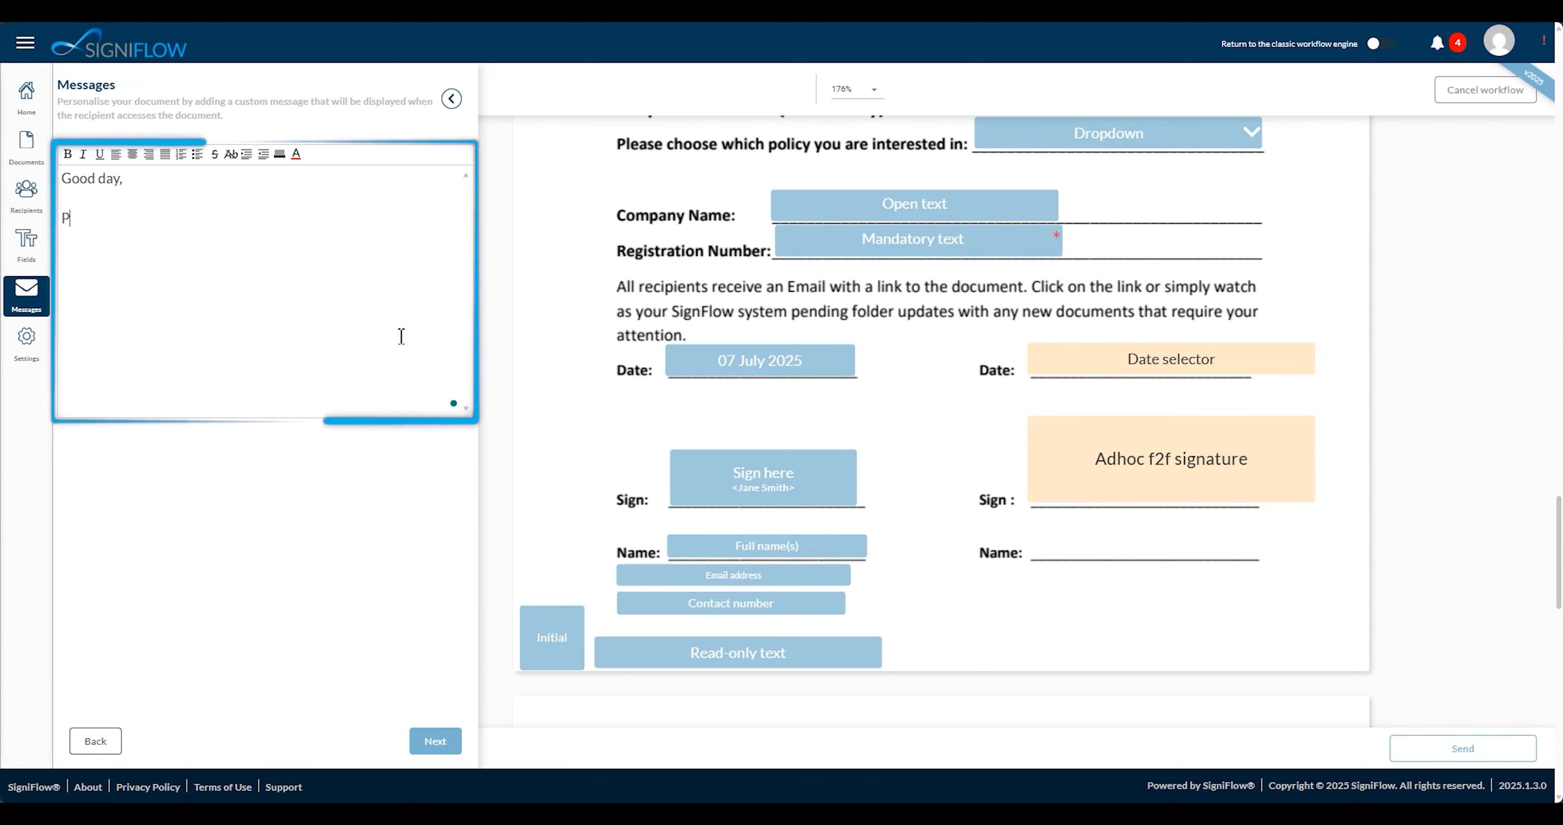
{"action": "type", "text": "lease complete "}
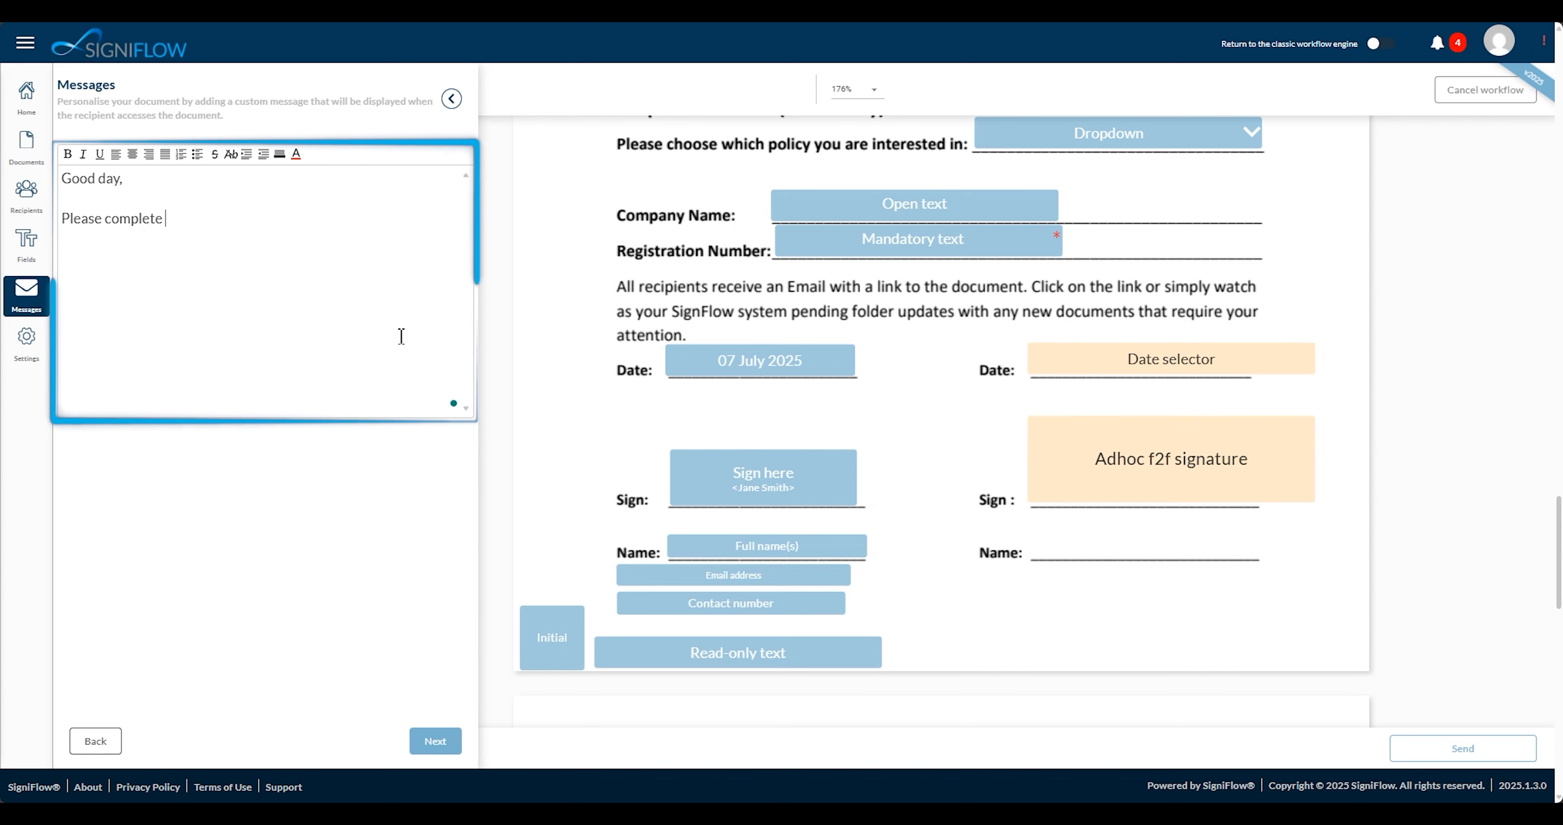
{"action": "type", "text": "the following document."}
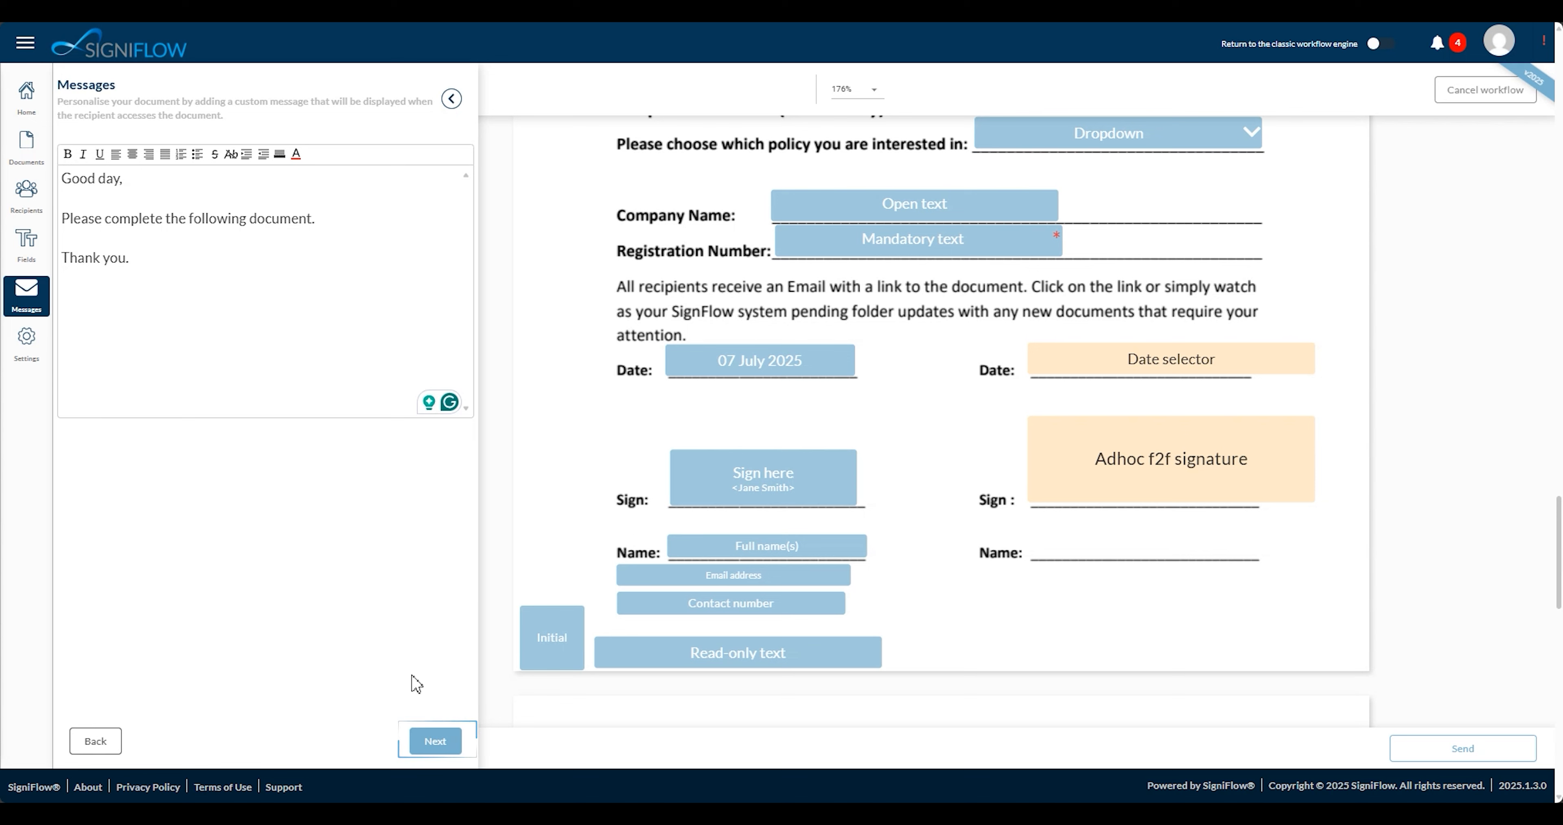
Set the portfolio due date to 8 July 2025 and keep the email sharing option as Send all
{"action": "left_click", "coordinate": [432, 743]}
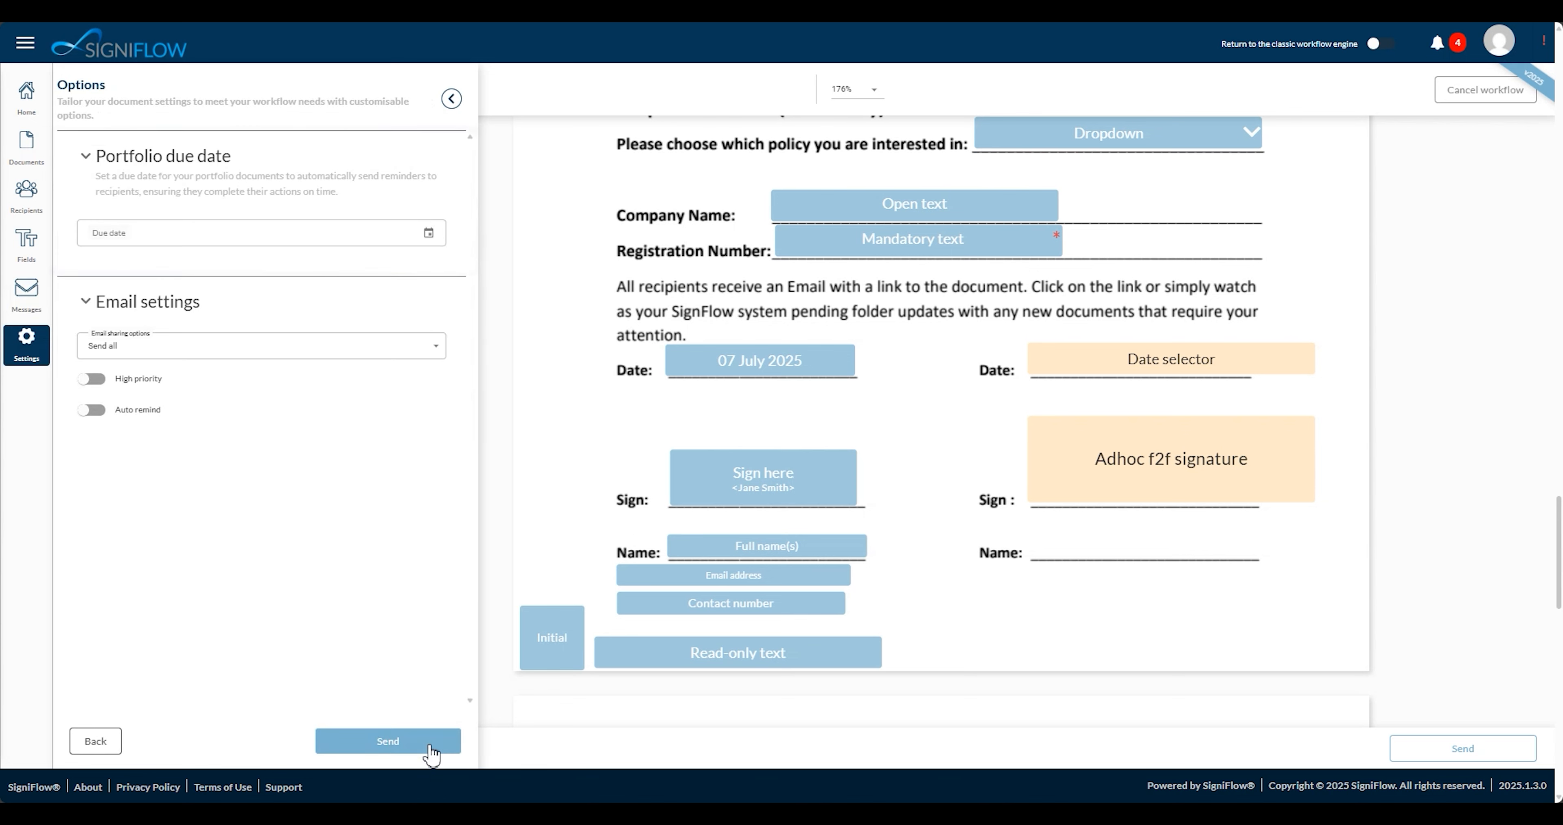
{"action": "left_click", "coordinate": [341, 239]}
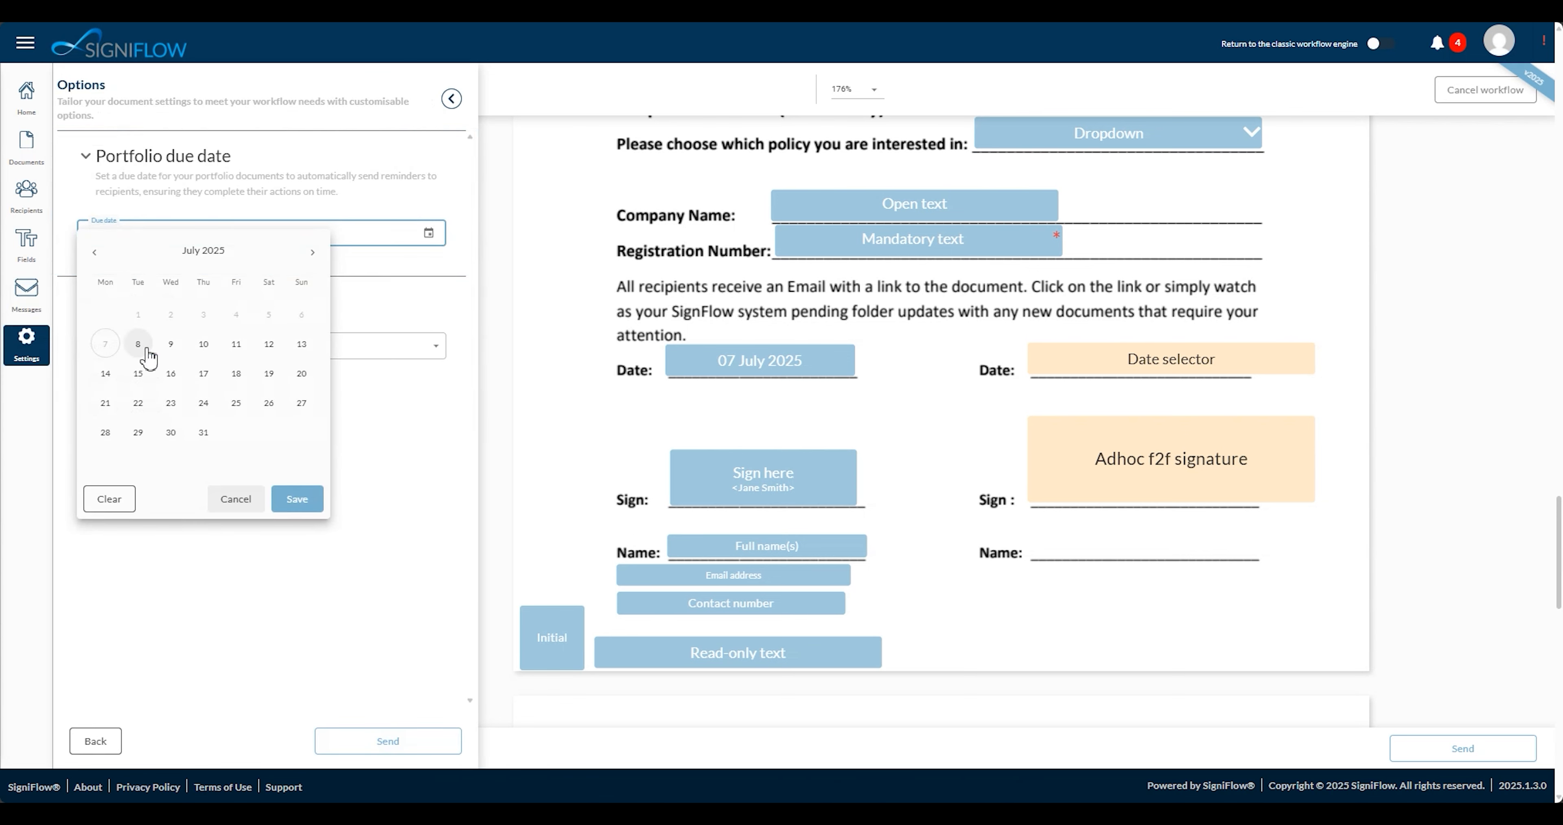
{"action": "left_click", "coordinate": [138, 345]}
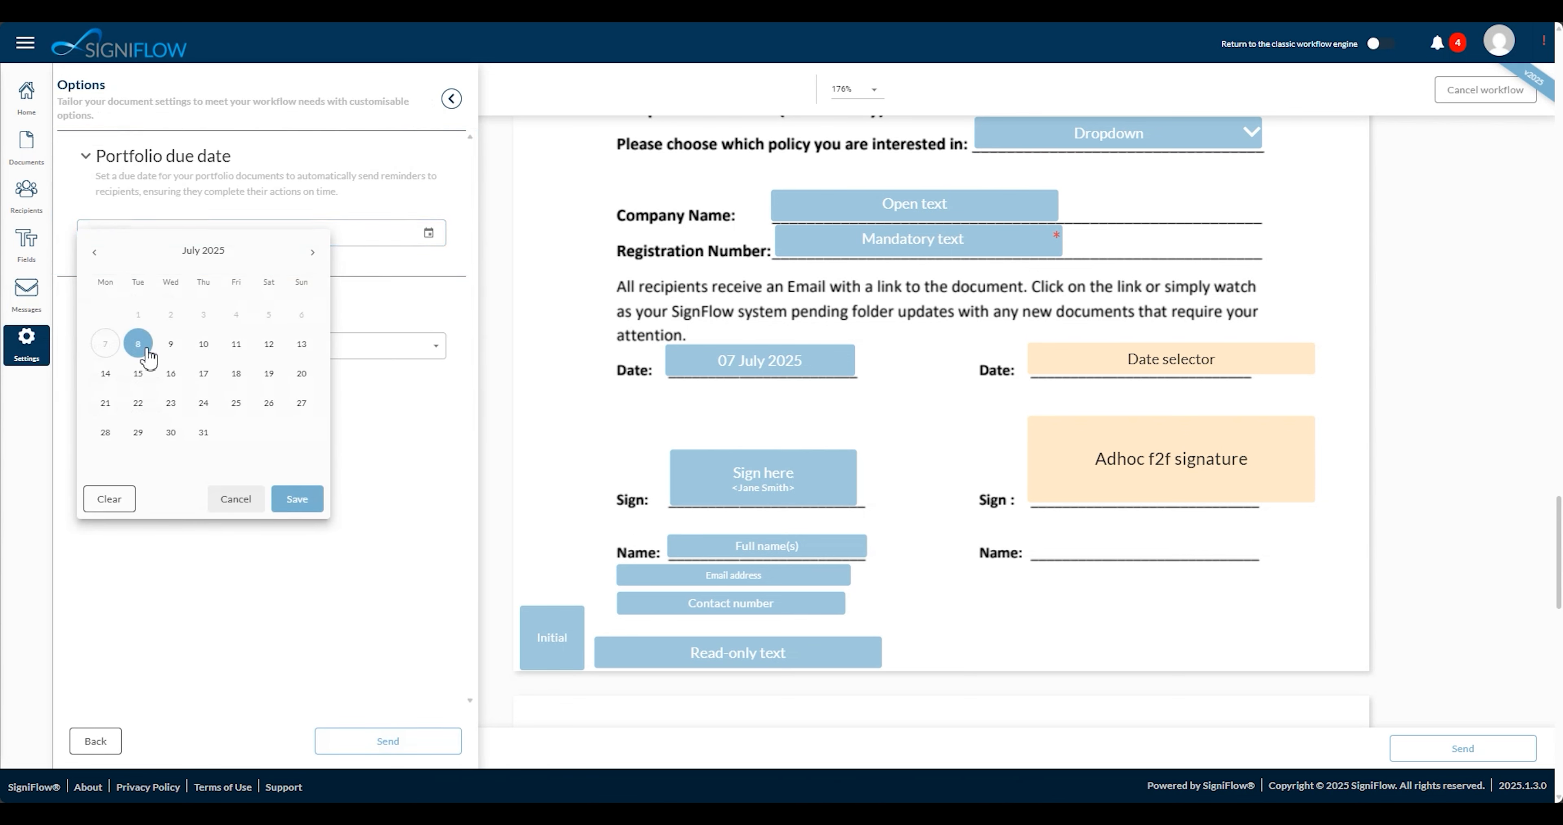
{"action": "left_click", "coordinate": [297, 499]}
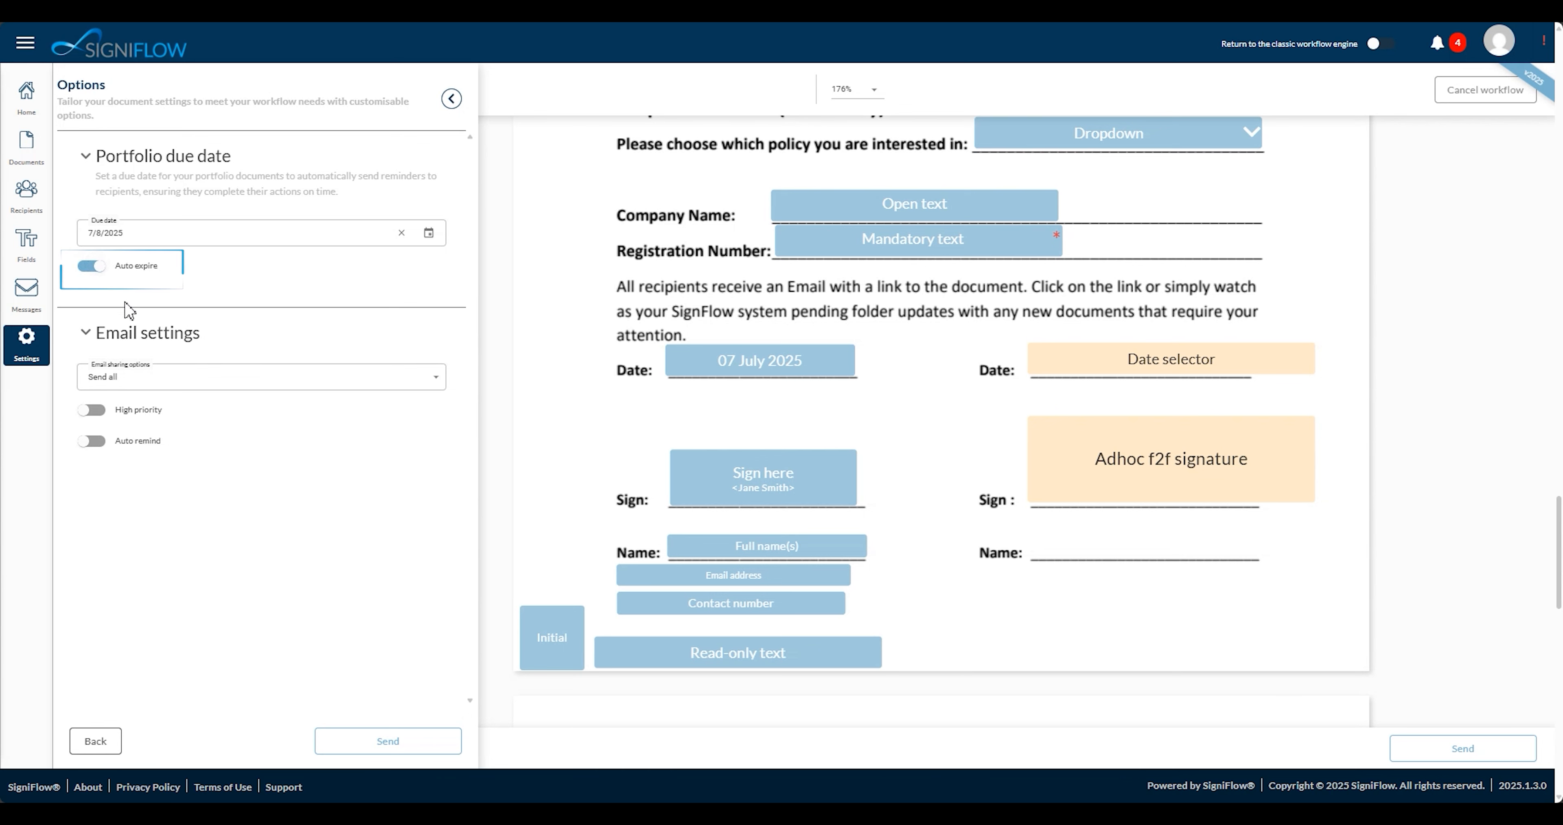
{"action": "left_click", "coordinate": [244, 382]}
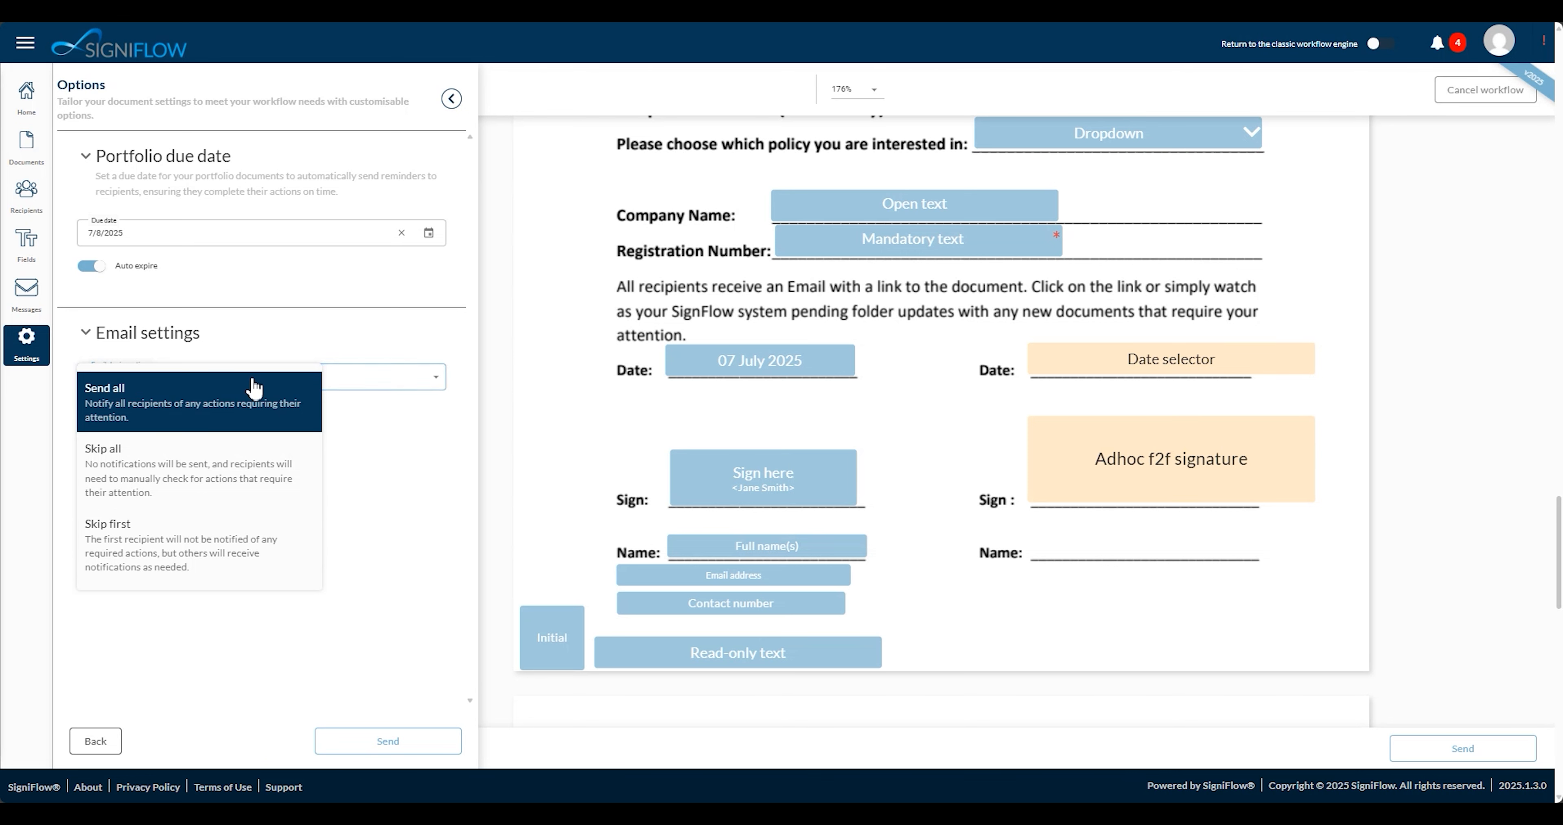
{"action": "left_click", "coordinate": [254, 388]}
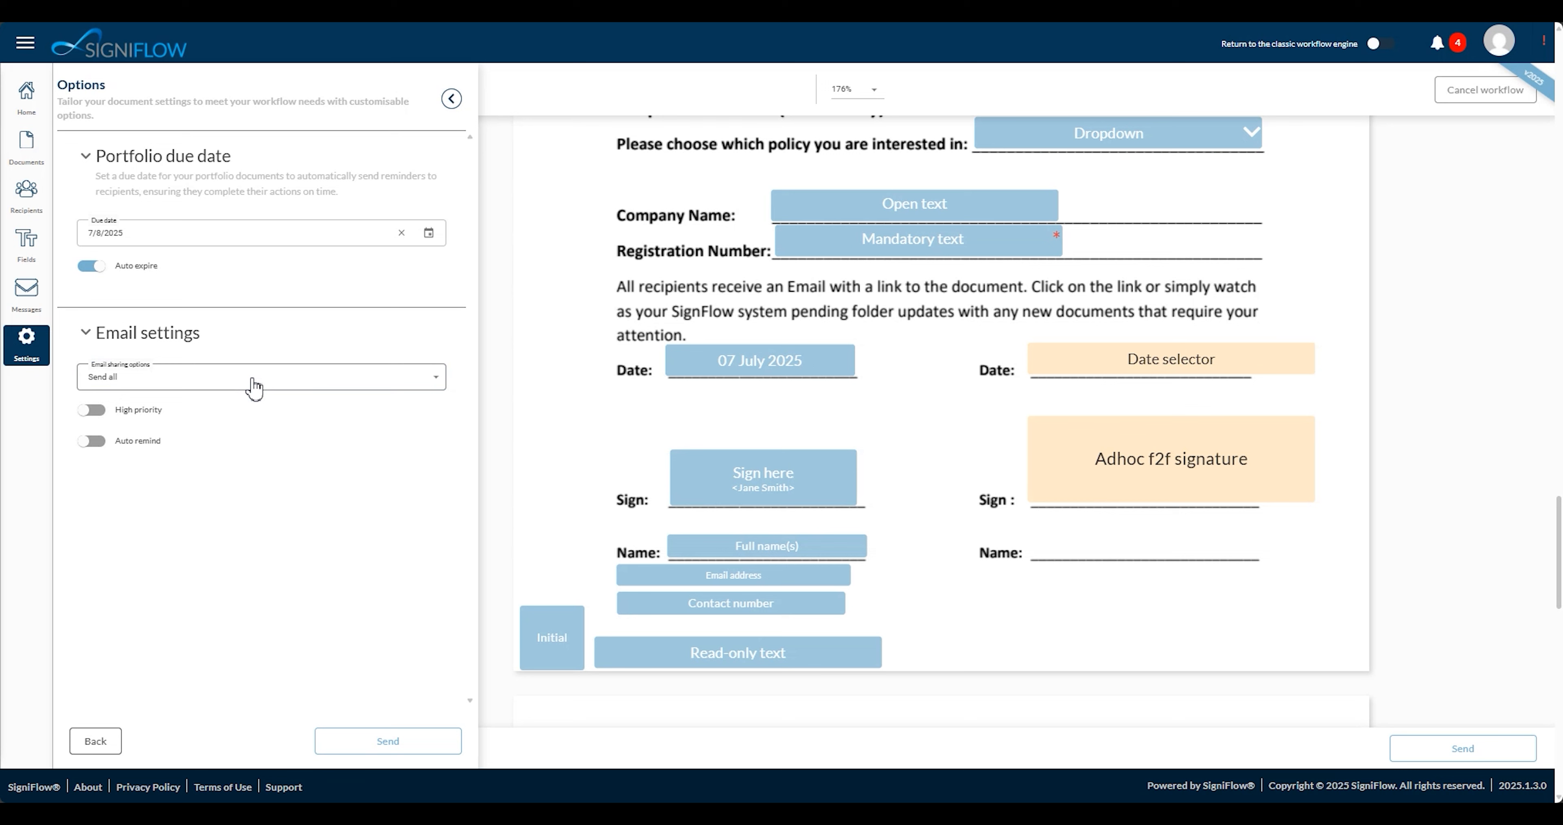